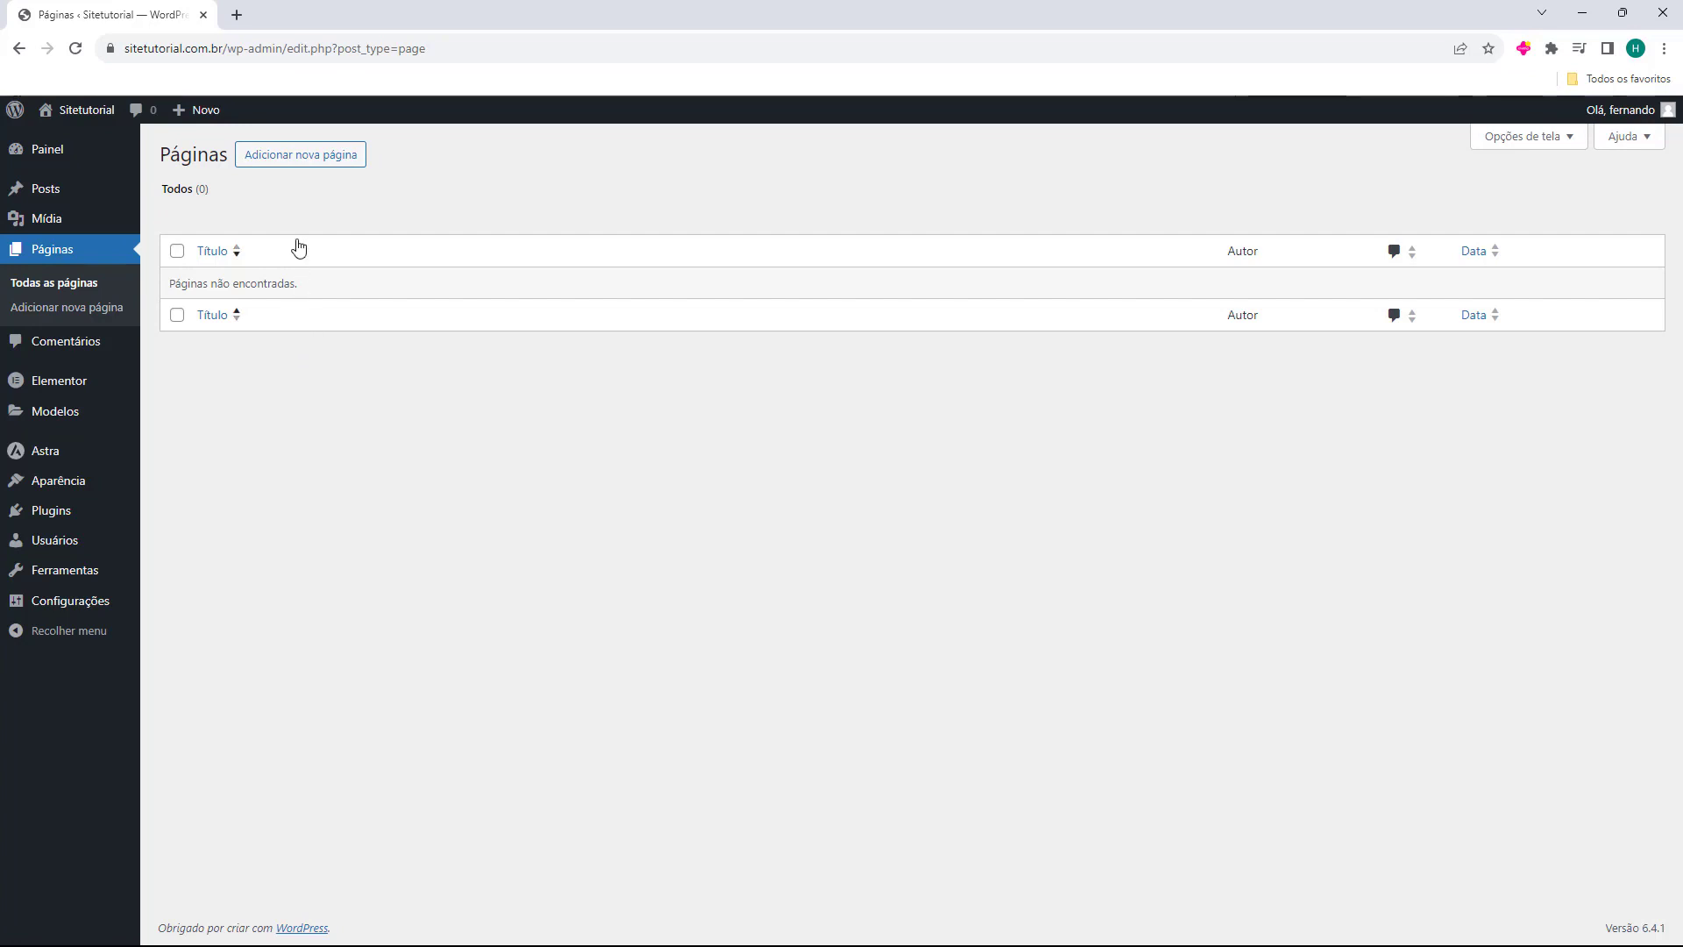
- Create a new page titled "Pagina Tutorial" and open it for editing with Elementor
click(297, 169)
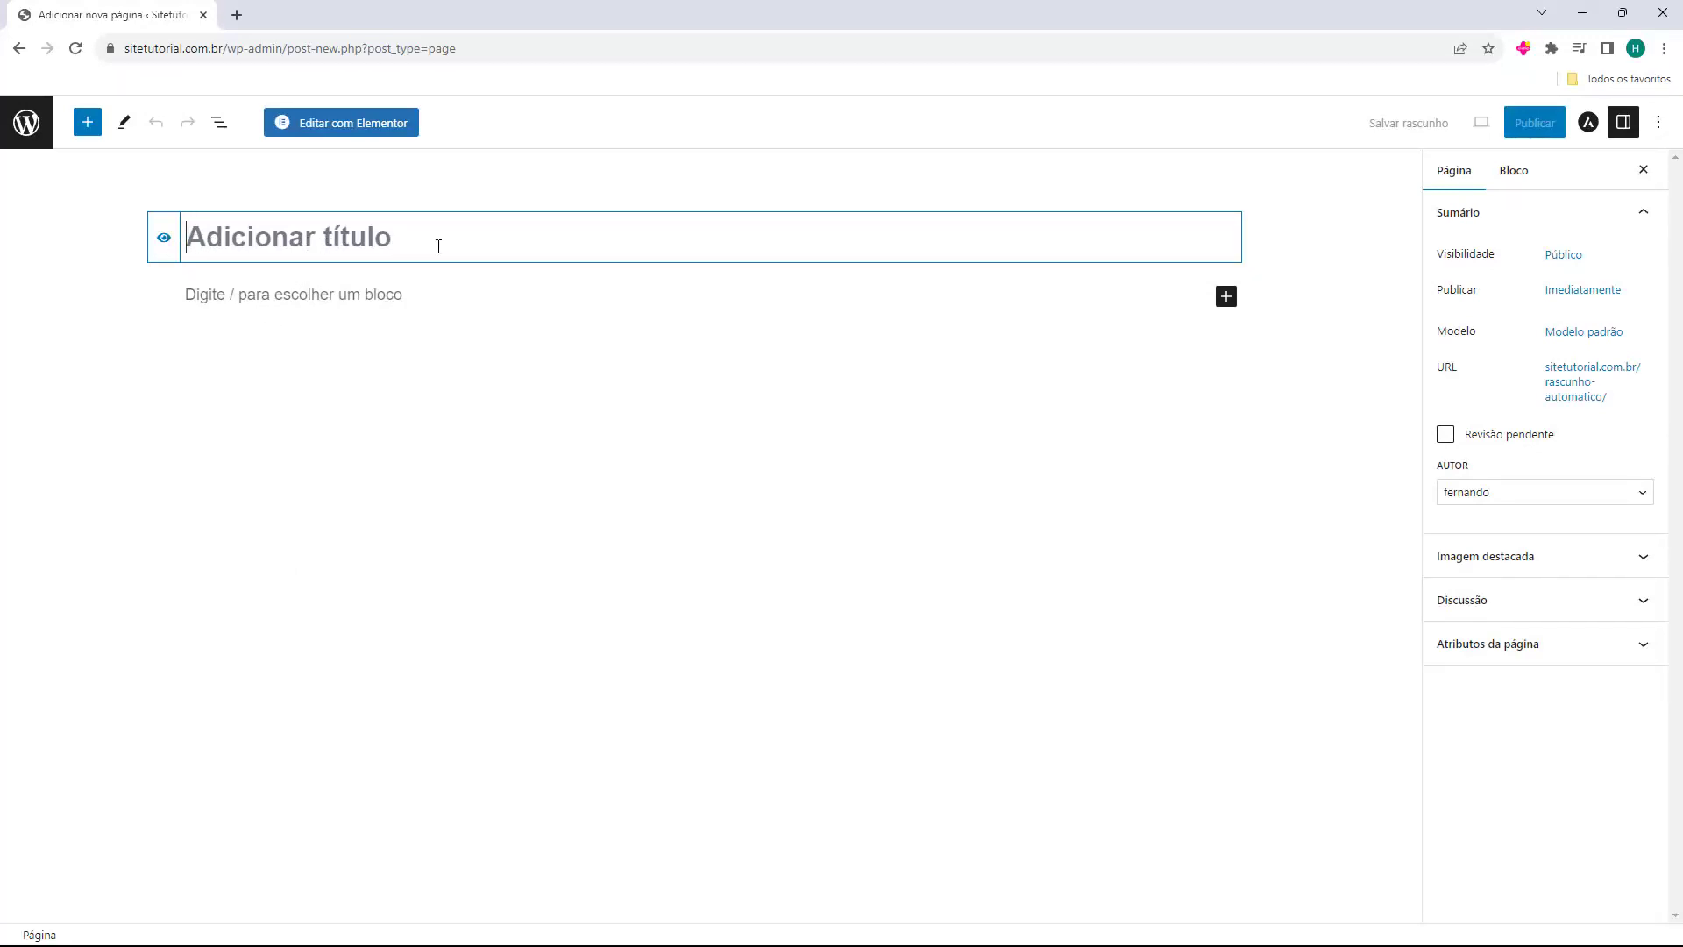
text(Pagina Tutorial)
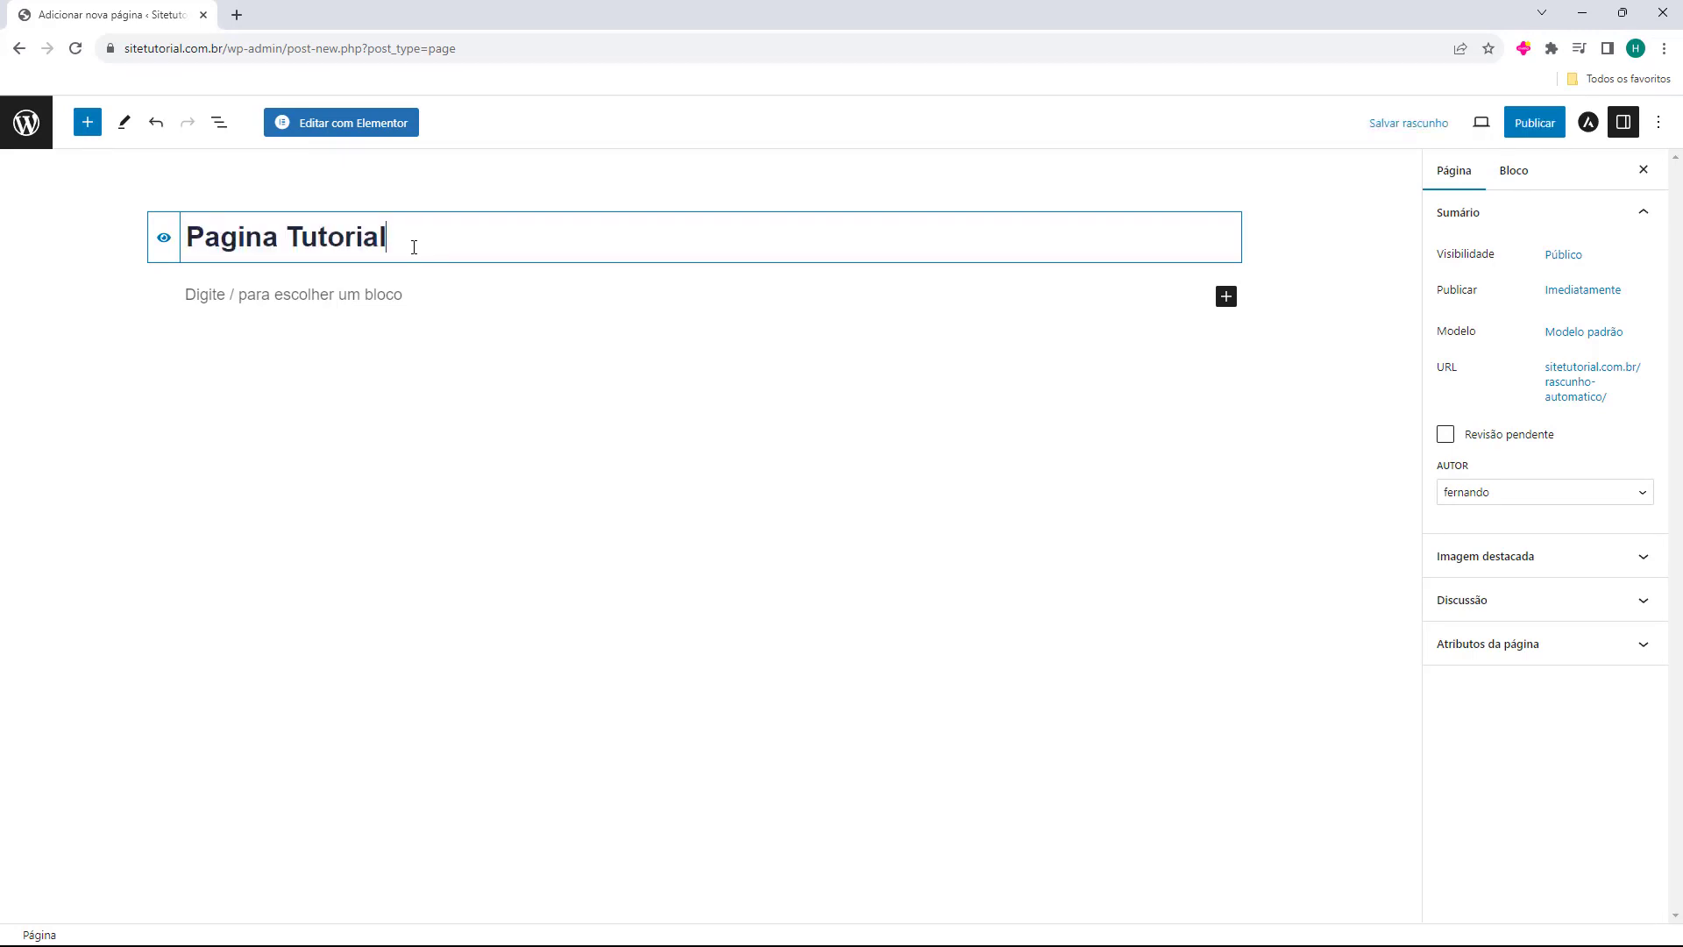
click(63, 273)
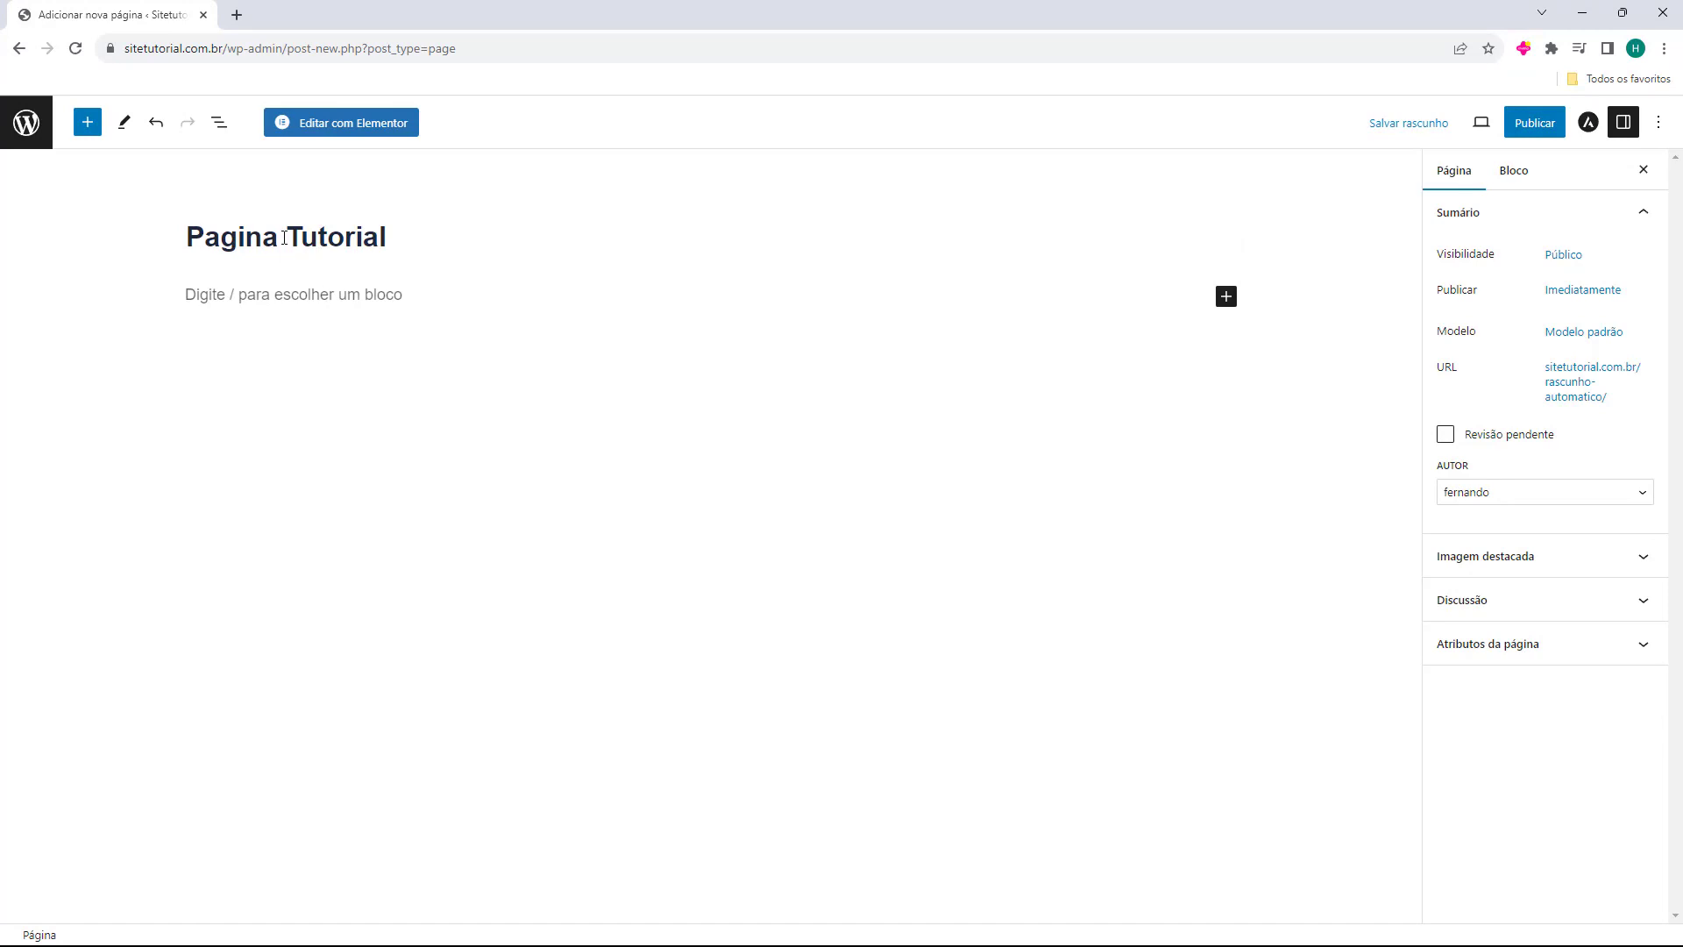
click(356, 127)
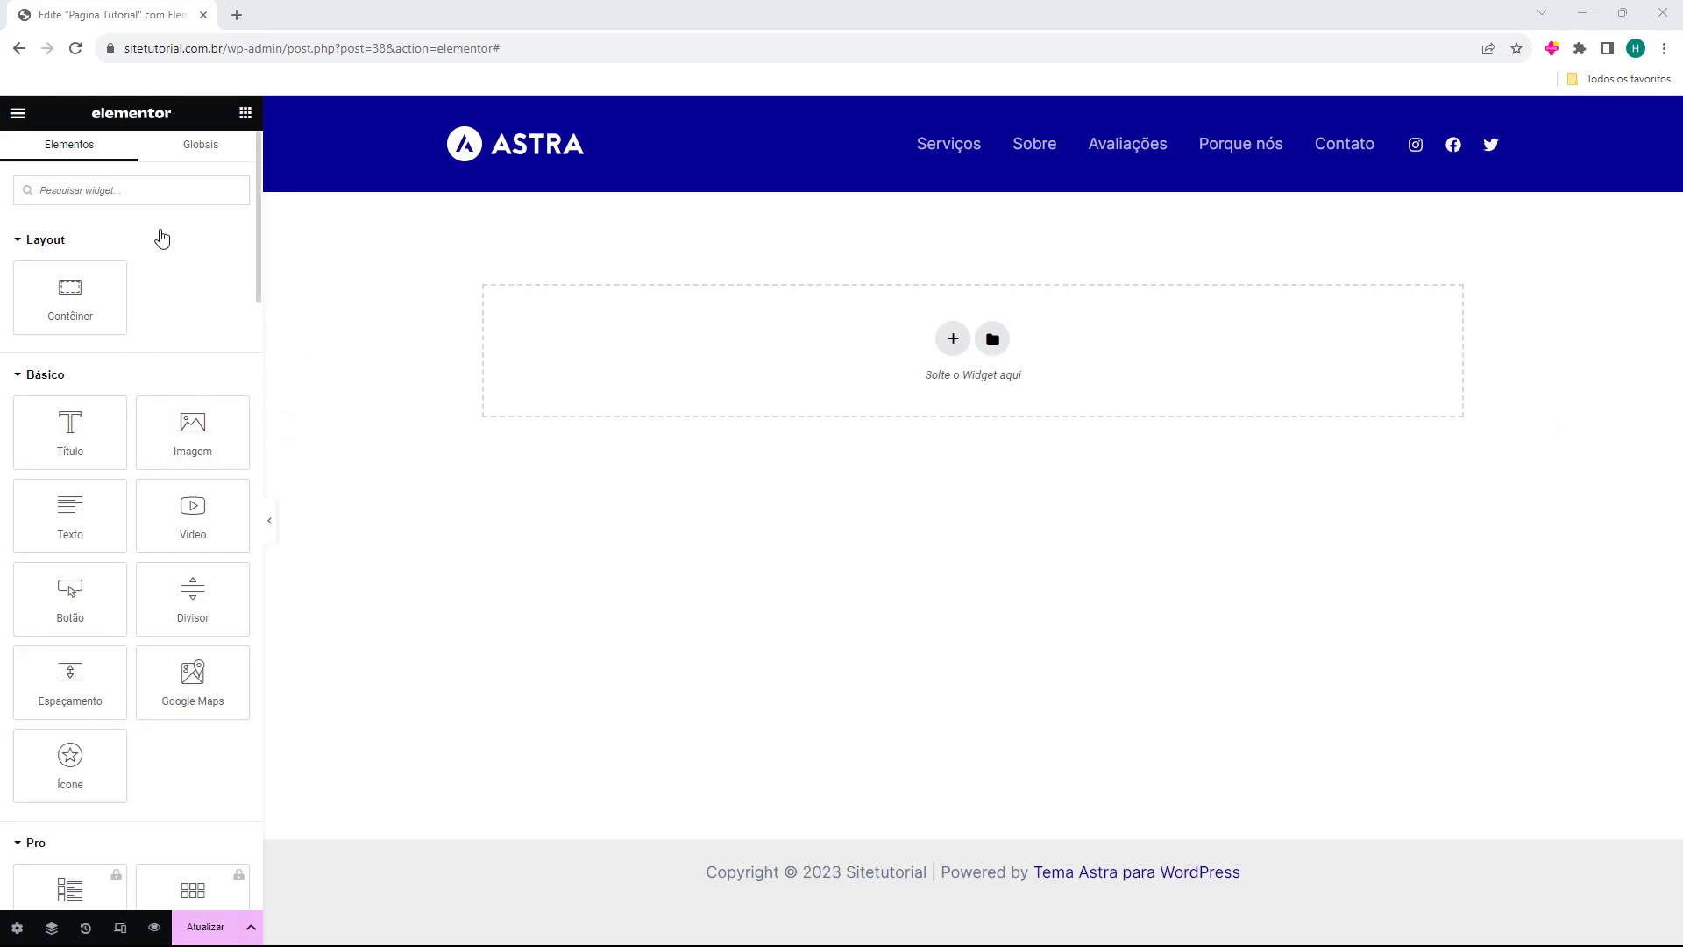
- Browse the available widgets and insert a single-column container with vertical direction on the empty page
scroll(147, 296, down, 1)
scroll(141, 298, down, 20)
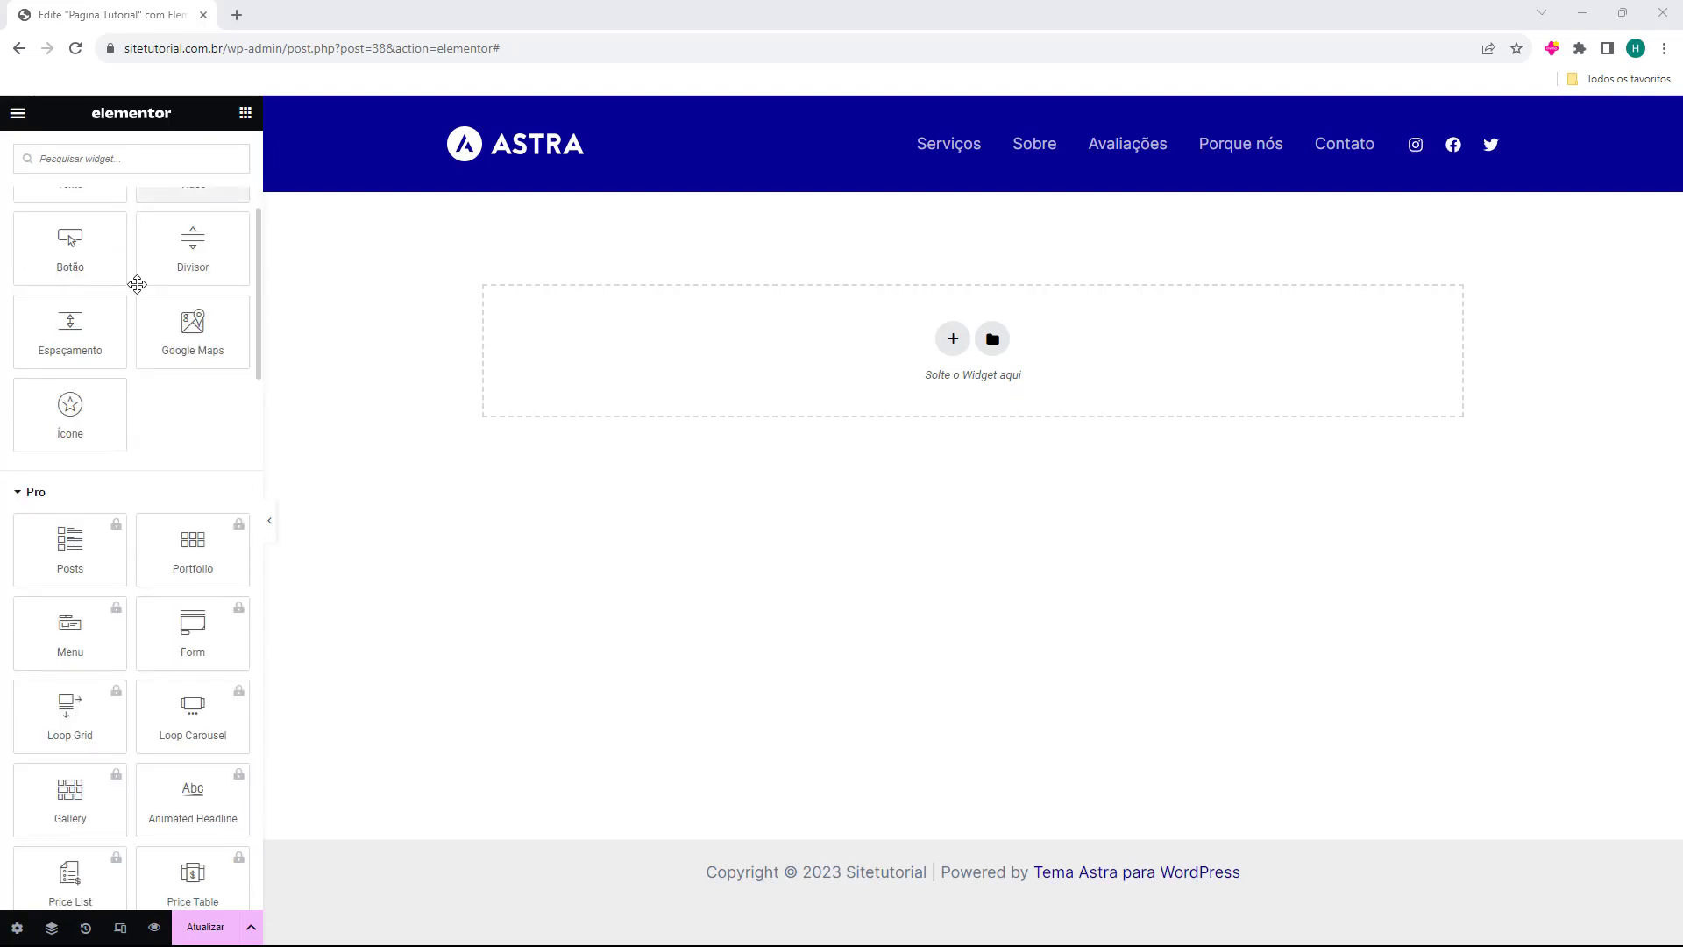
scroll(133, 301, down, 4)
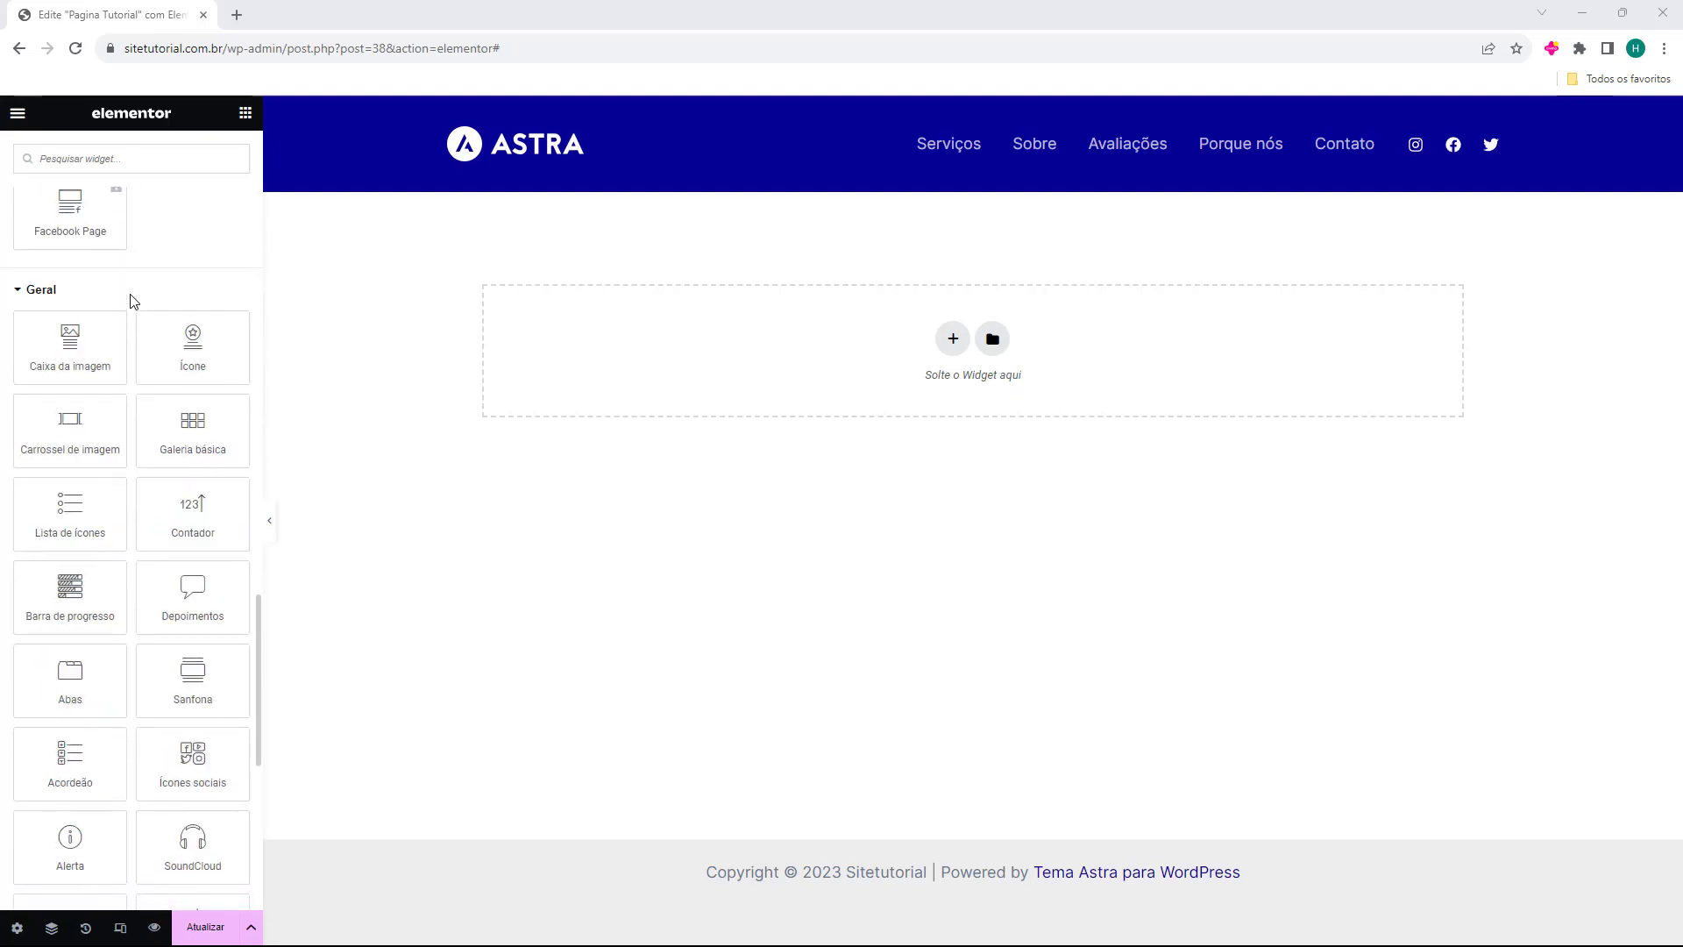
scroll(133, 301, up, 17)
scroll(133, 300, up, 8)
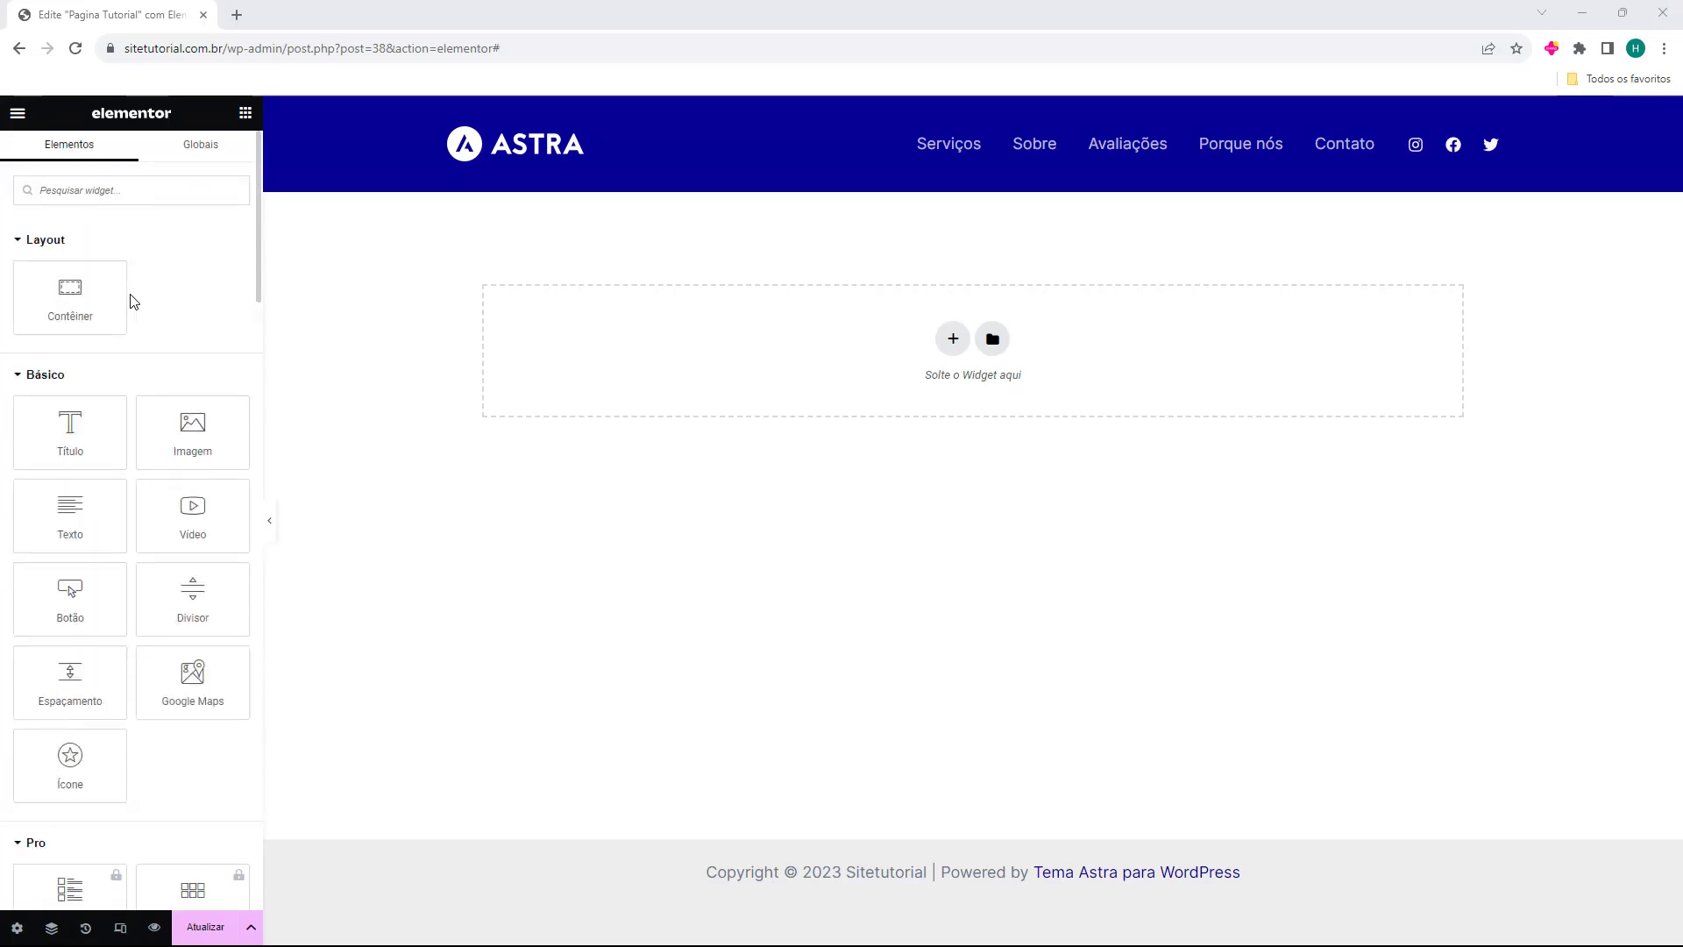
click(953, 341)
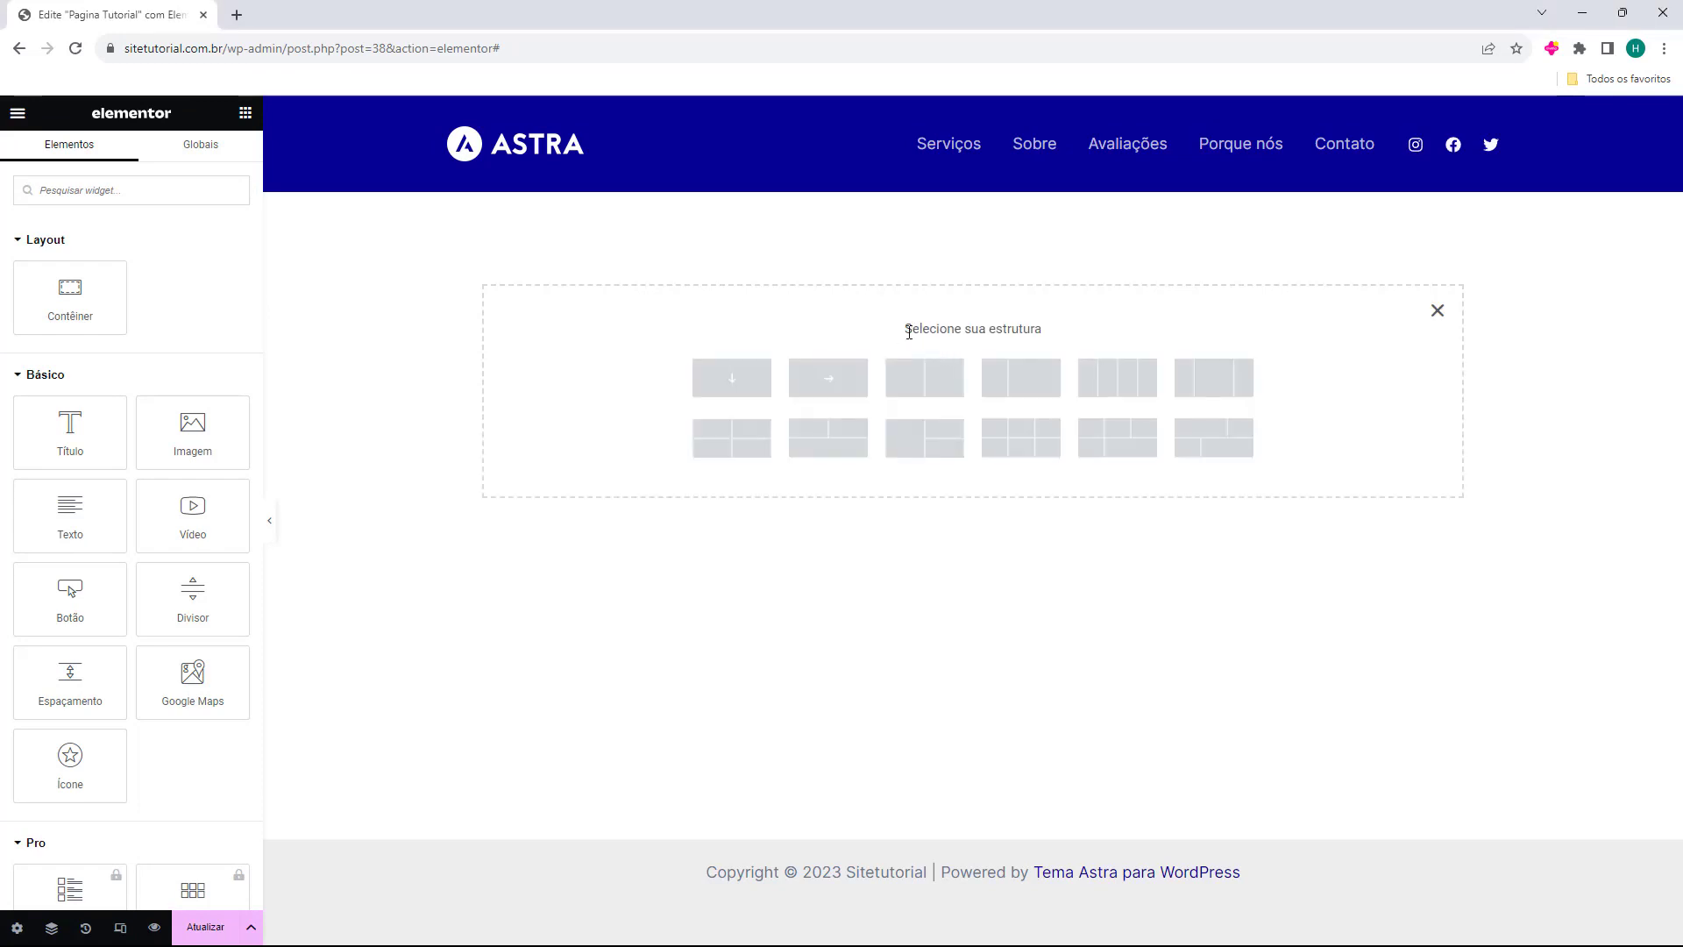
click(750, 382)
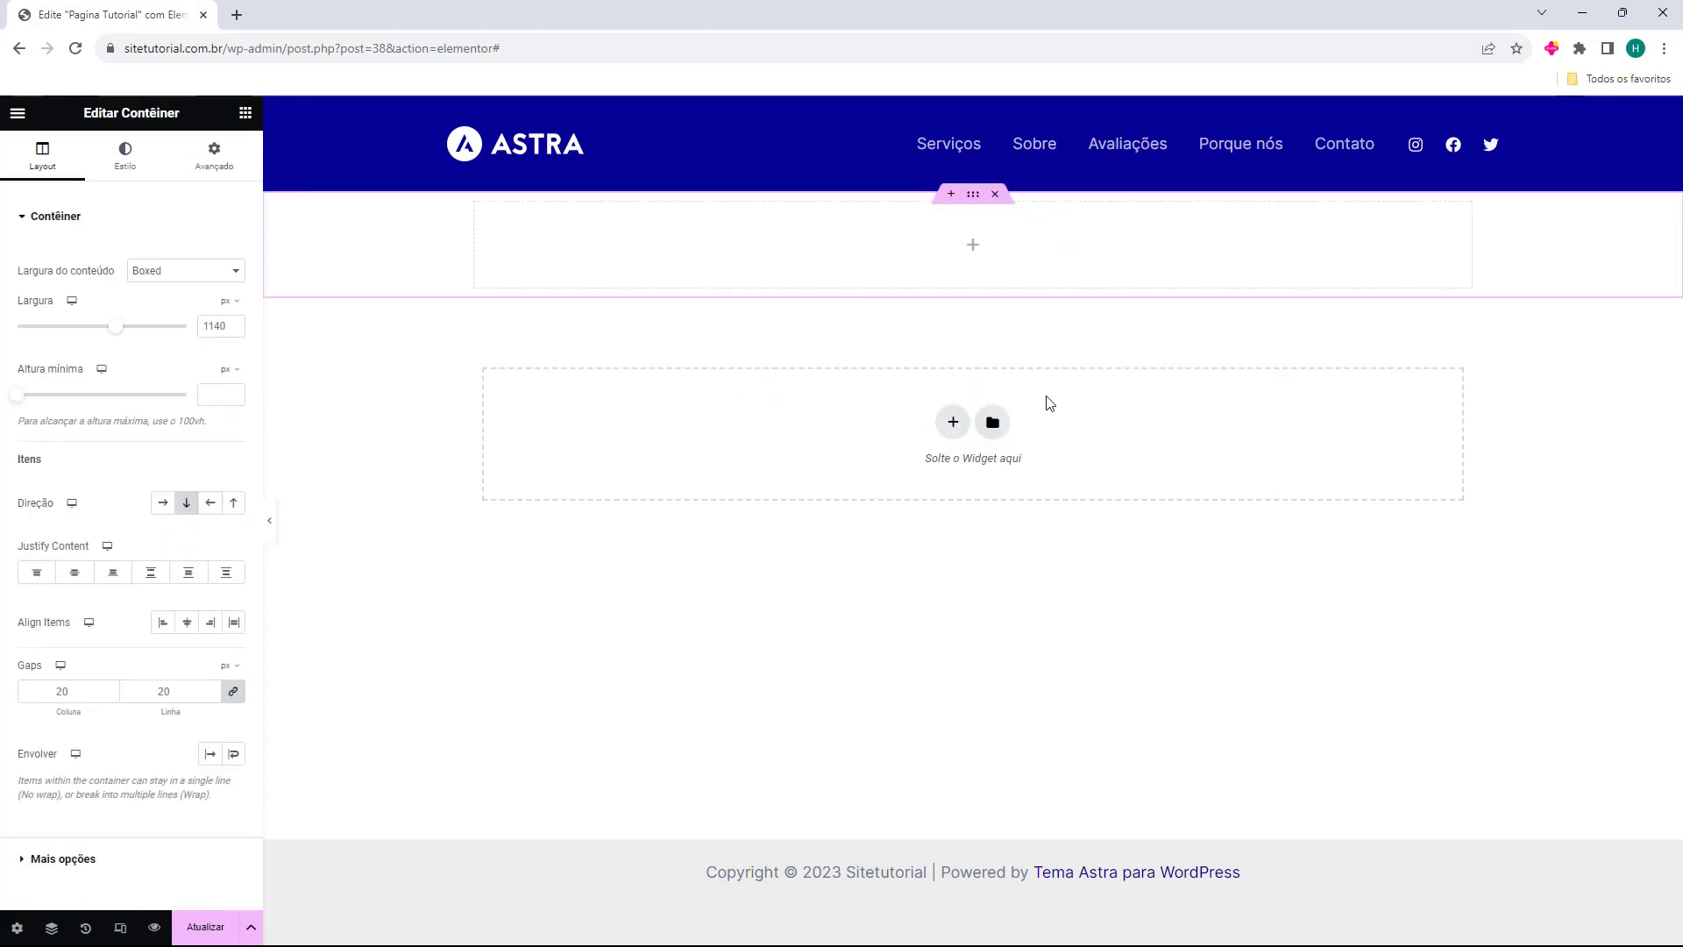
- Add a Título widget to the container and set its text to "Titulo de Exemplo"
click(245, 114)
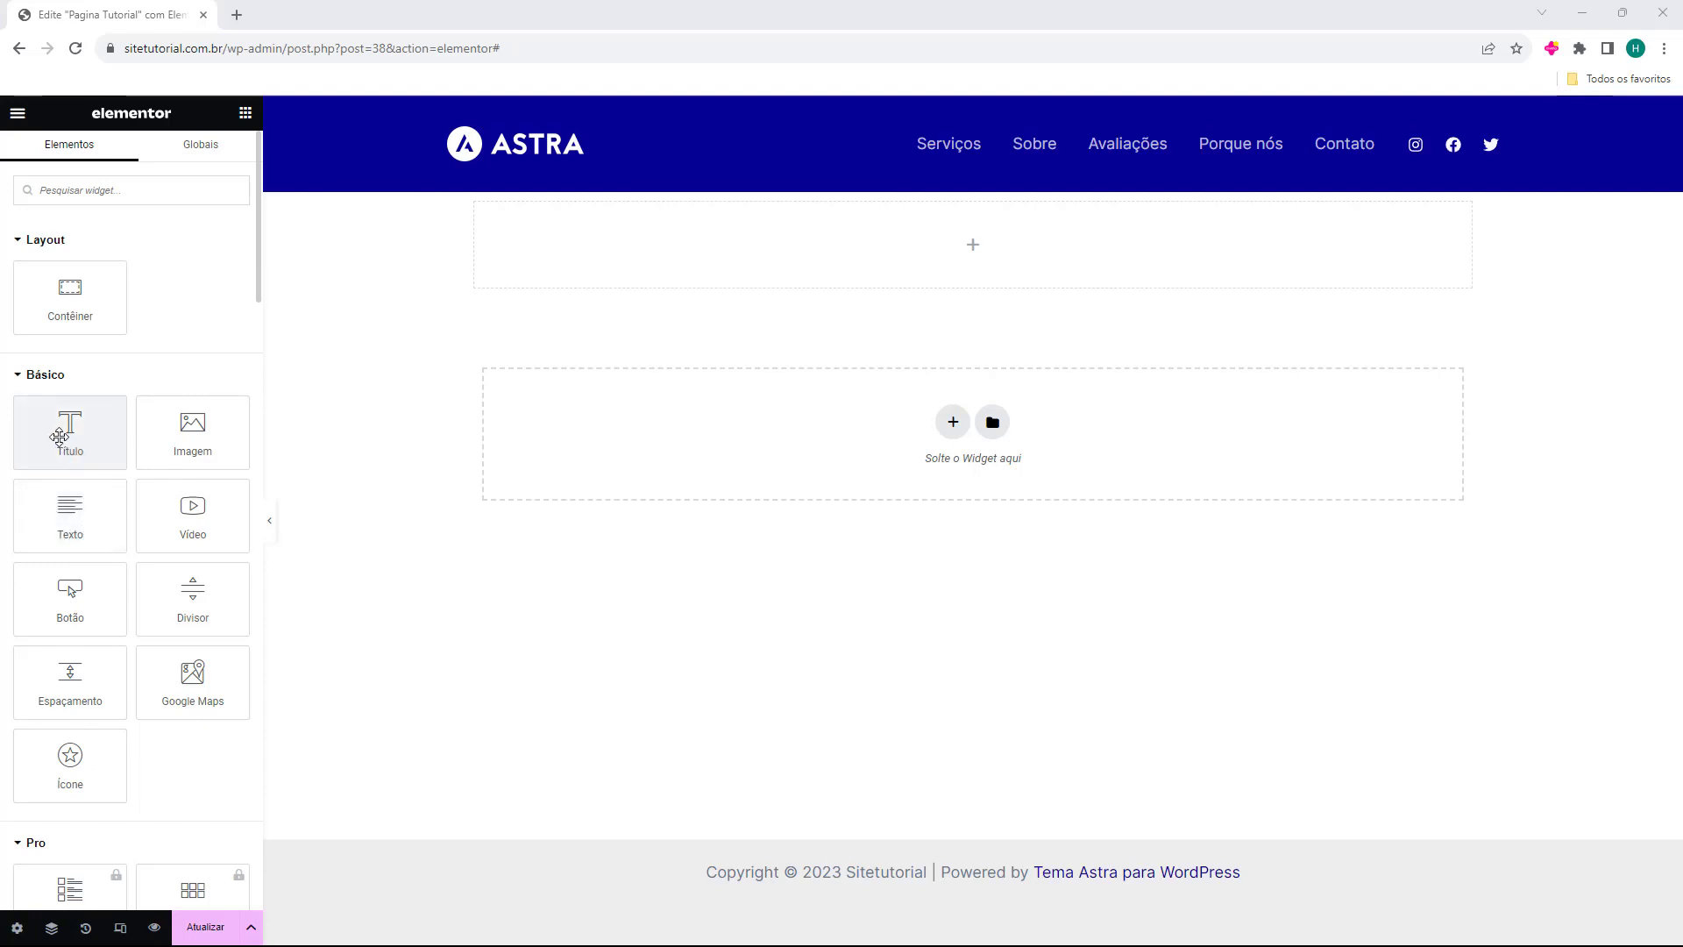
drag(68, 429, 799, 250)
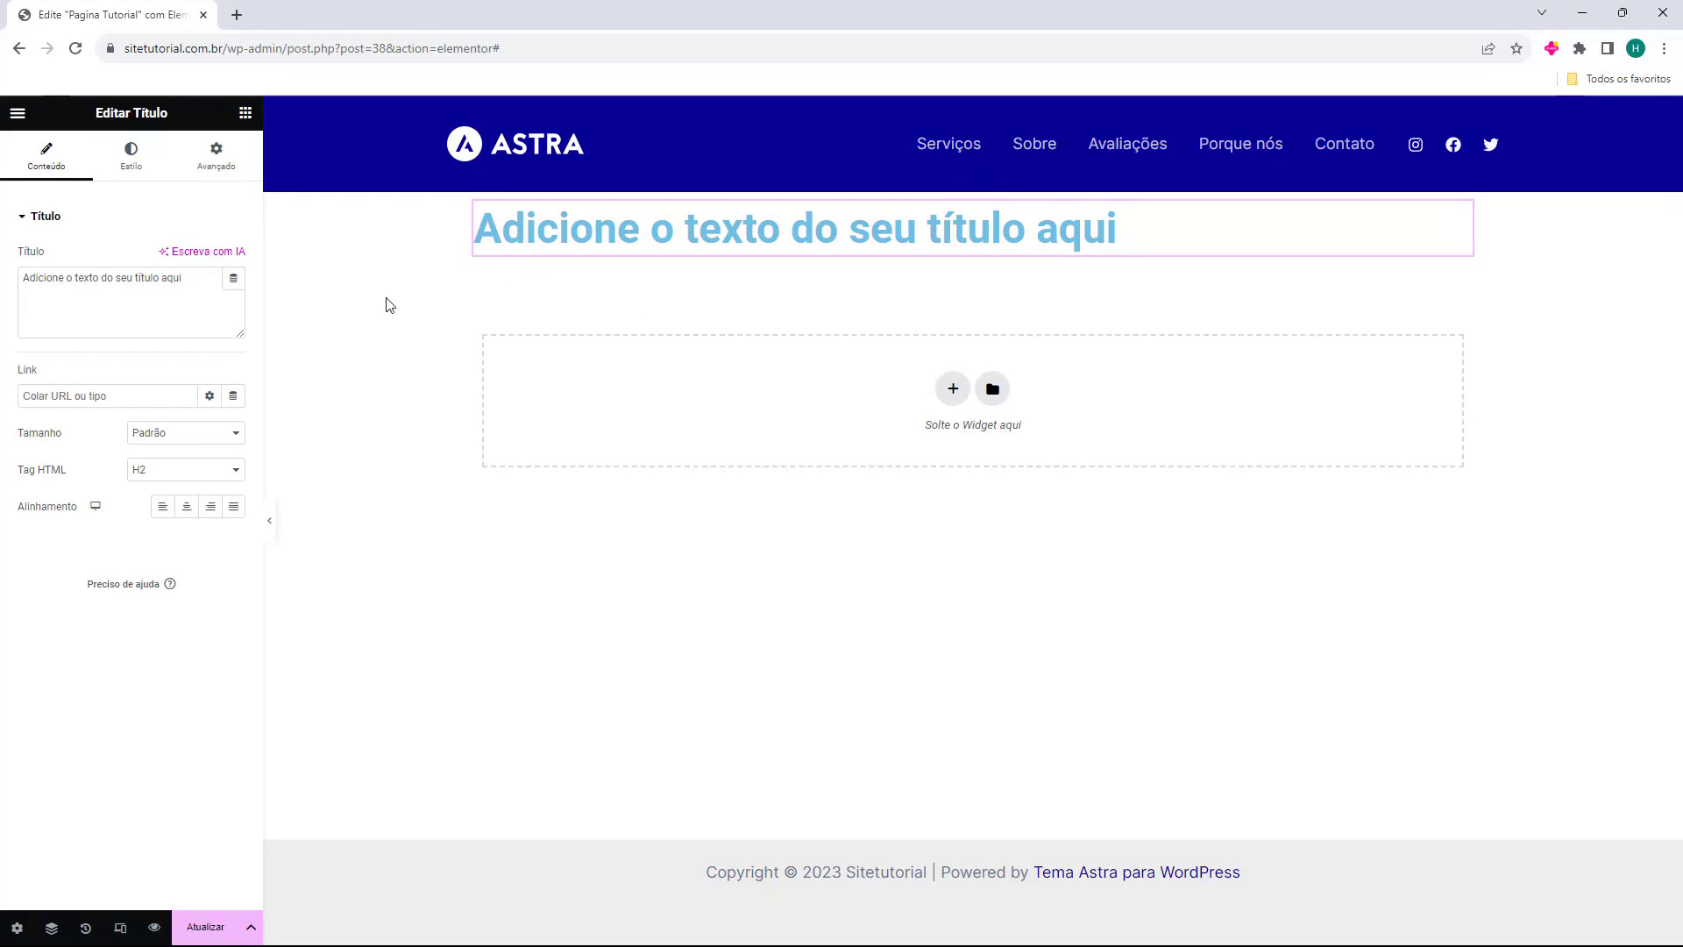
click(102, 278)
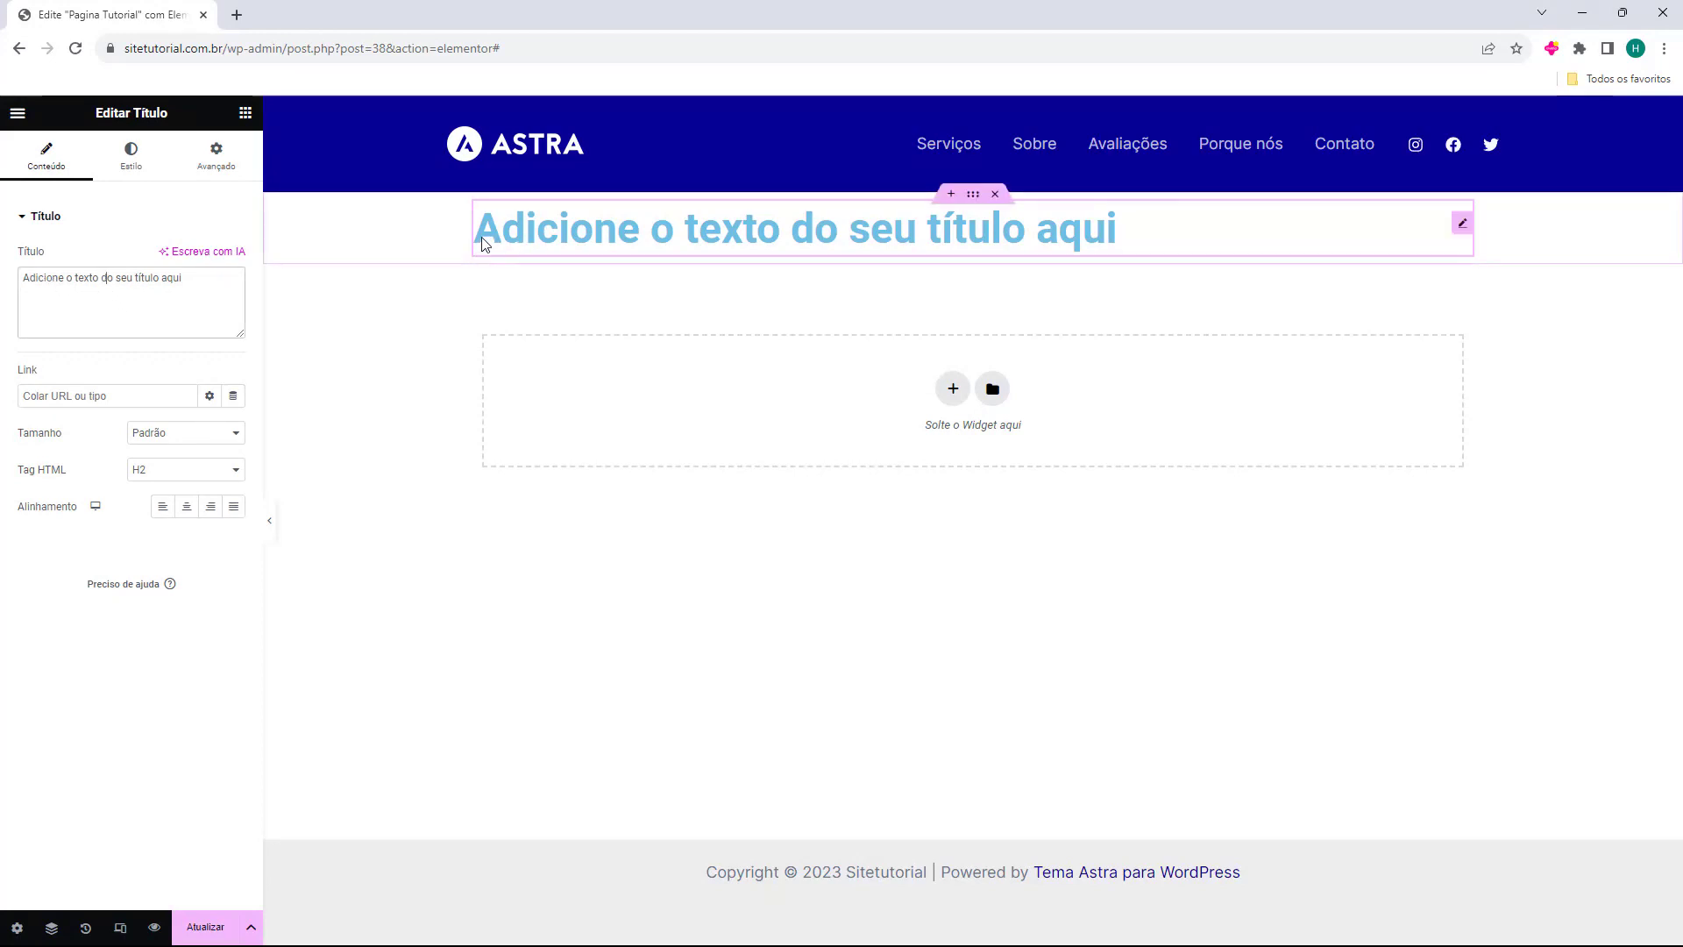
triple_click(123, 305)
click(95, 296)
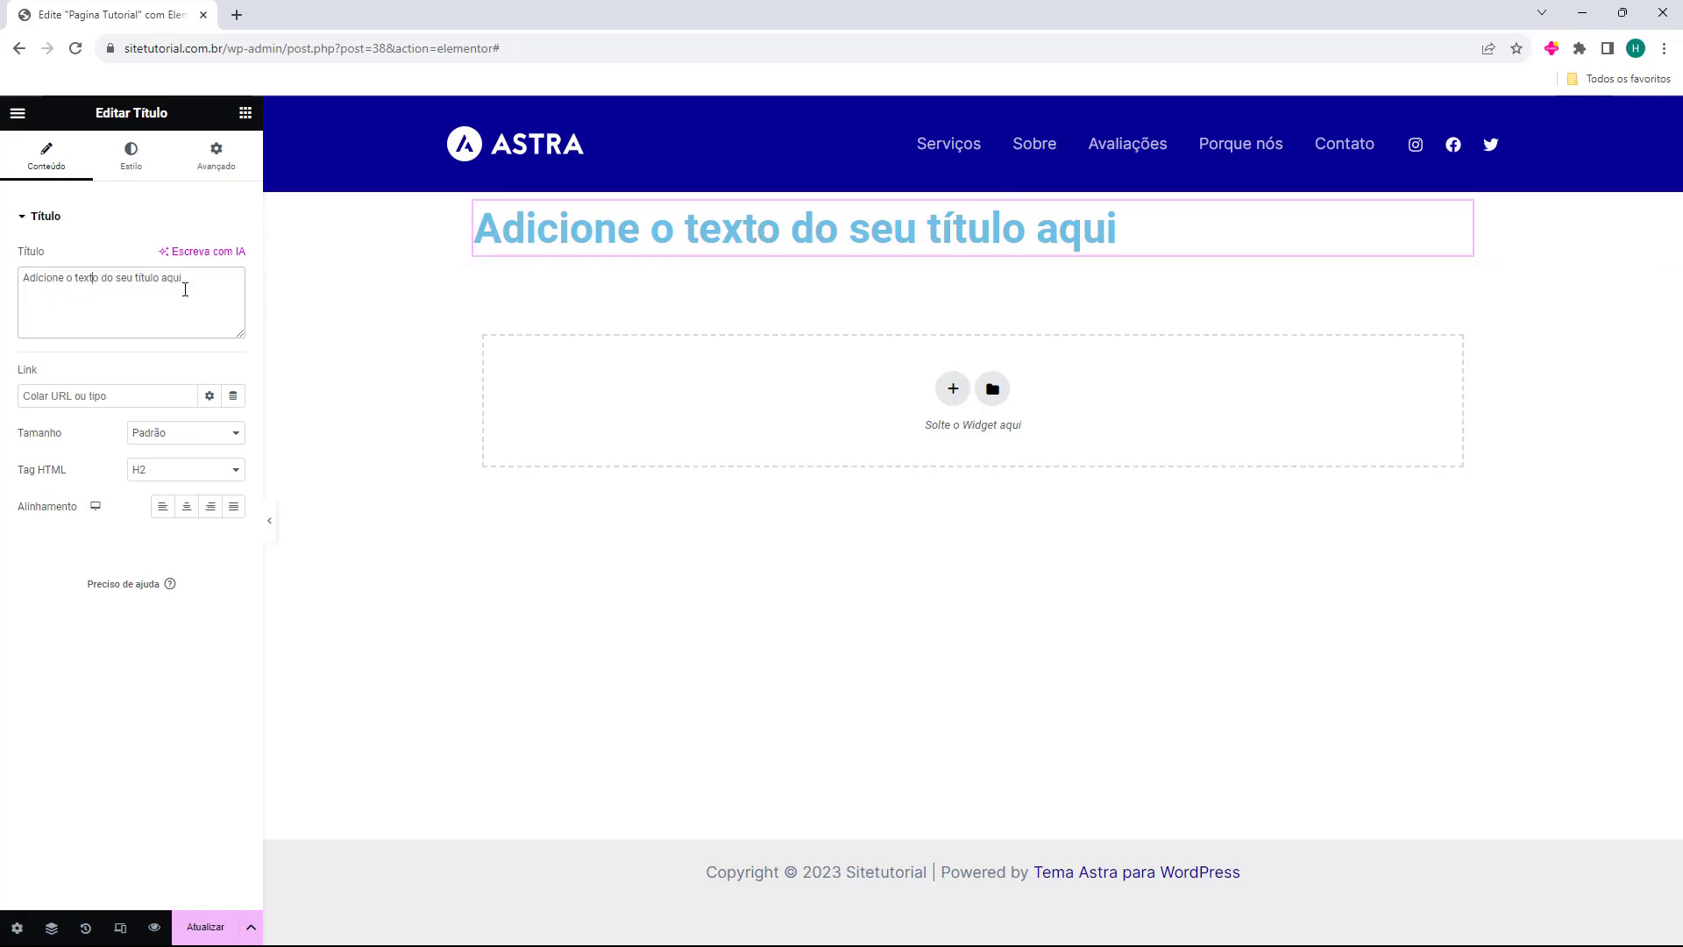
drag(186, 281, 45, 294)
key(BackSpace)
key(BackSpace)
key(BackSpace)
key(BackSpace)
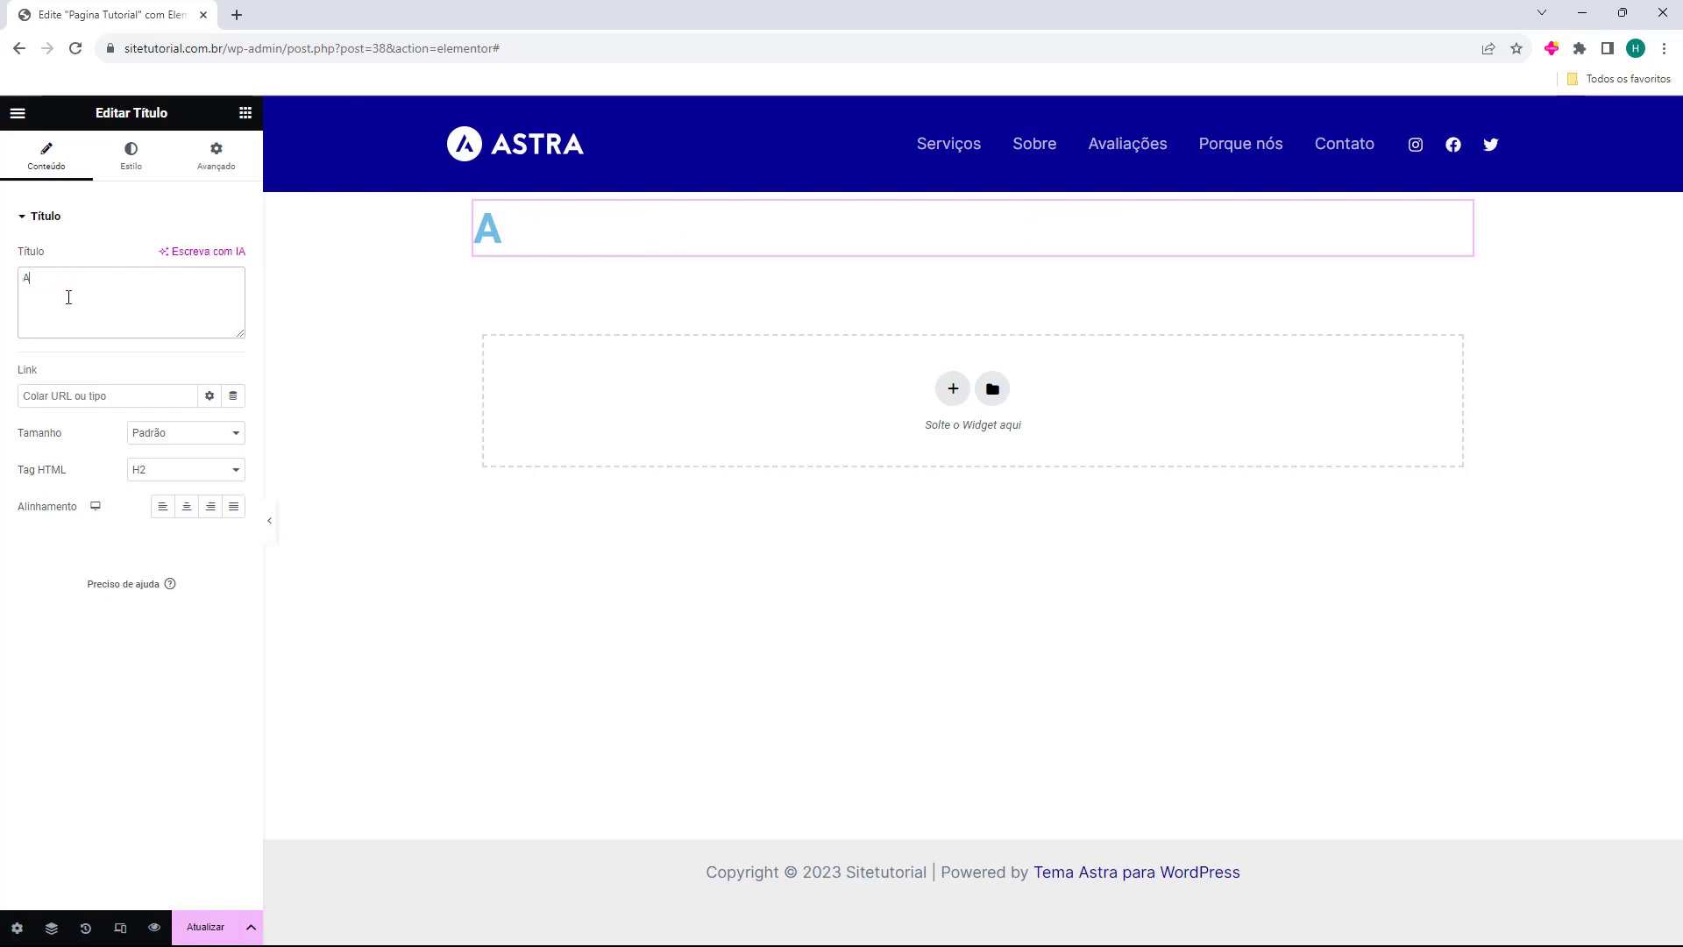
text(Titulo de Exemplo)
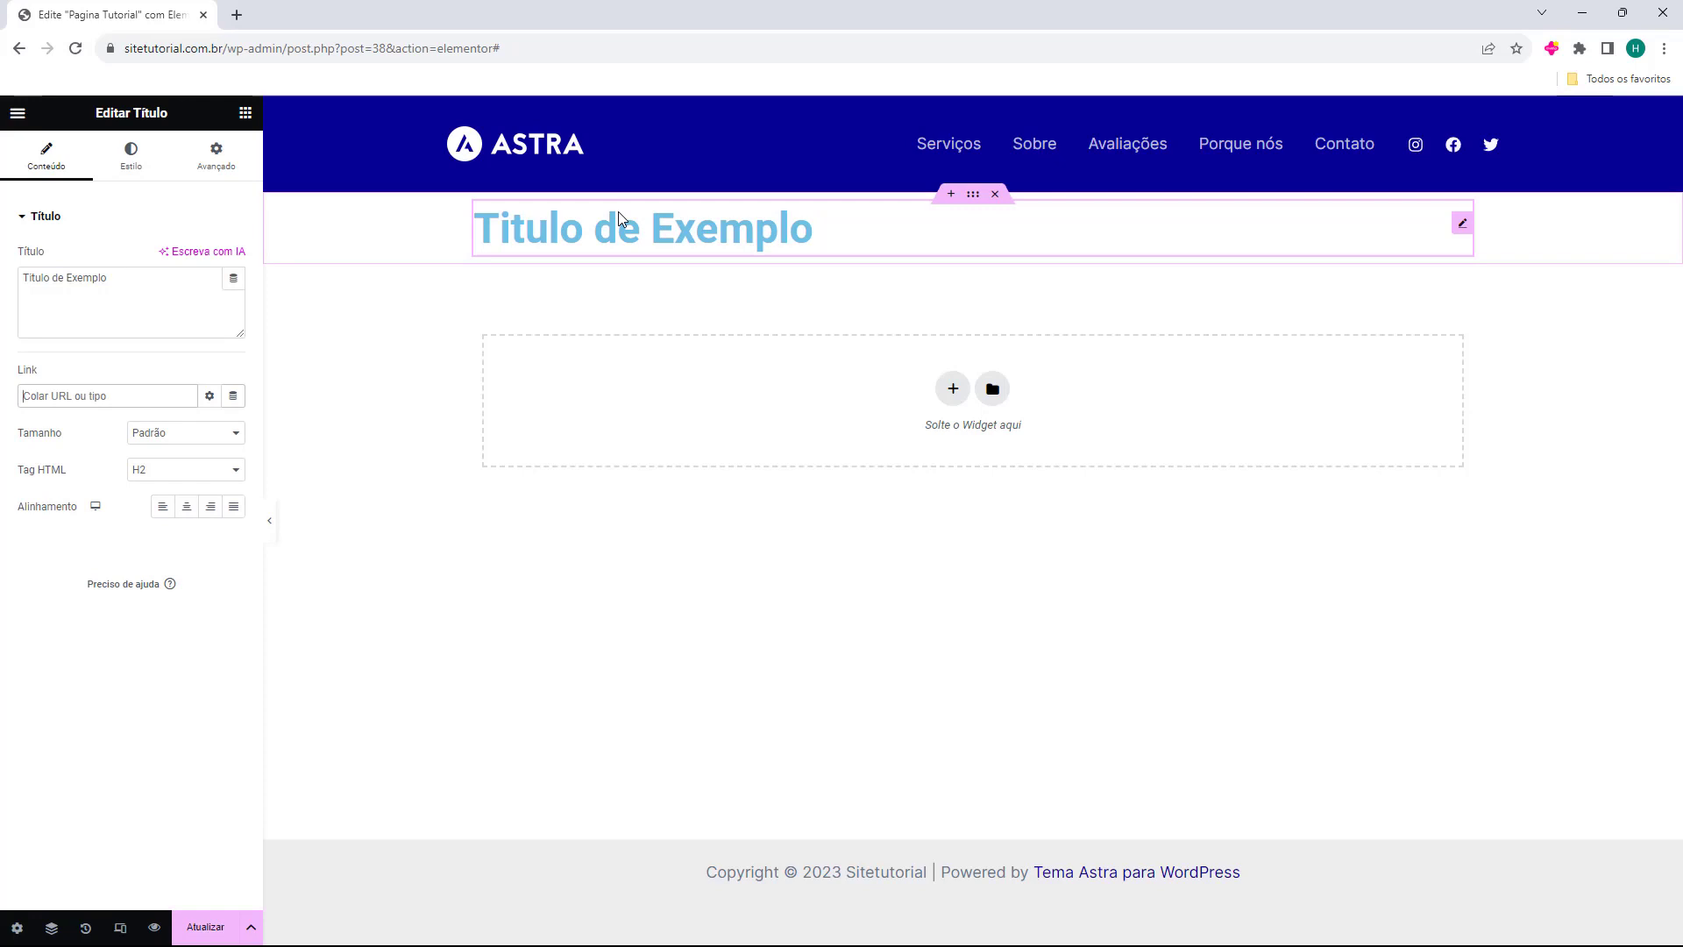
- Try the title sizes Pequeno, Médio, Grande, GG and GGG, and return the size to Padrão
drag(19, 433, 70, 438)
click(65, 438)
click(151, 434)
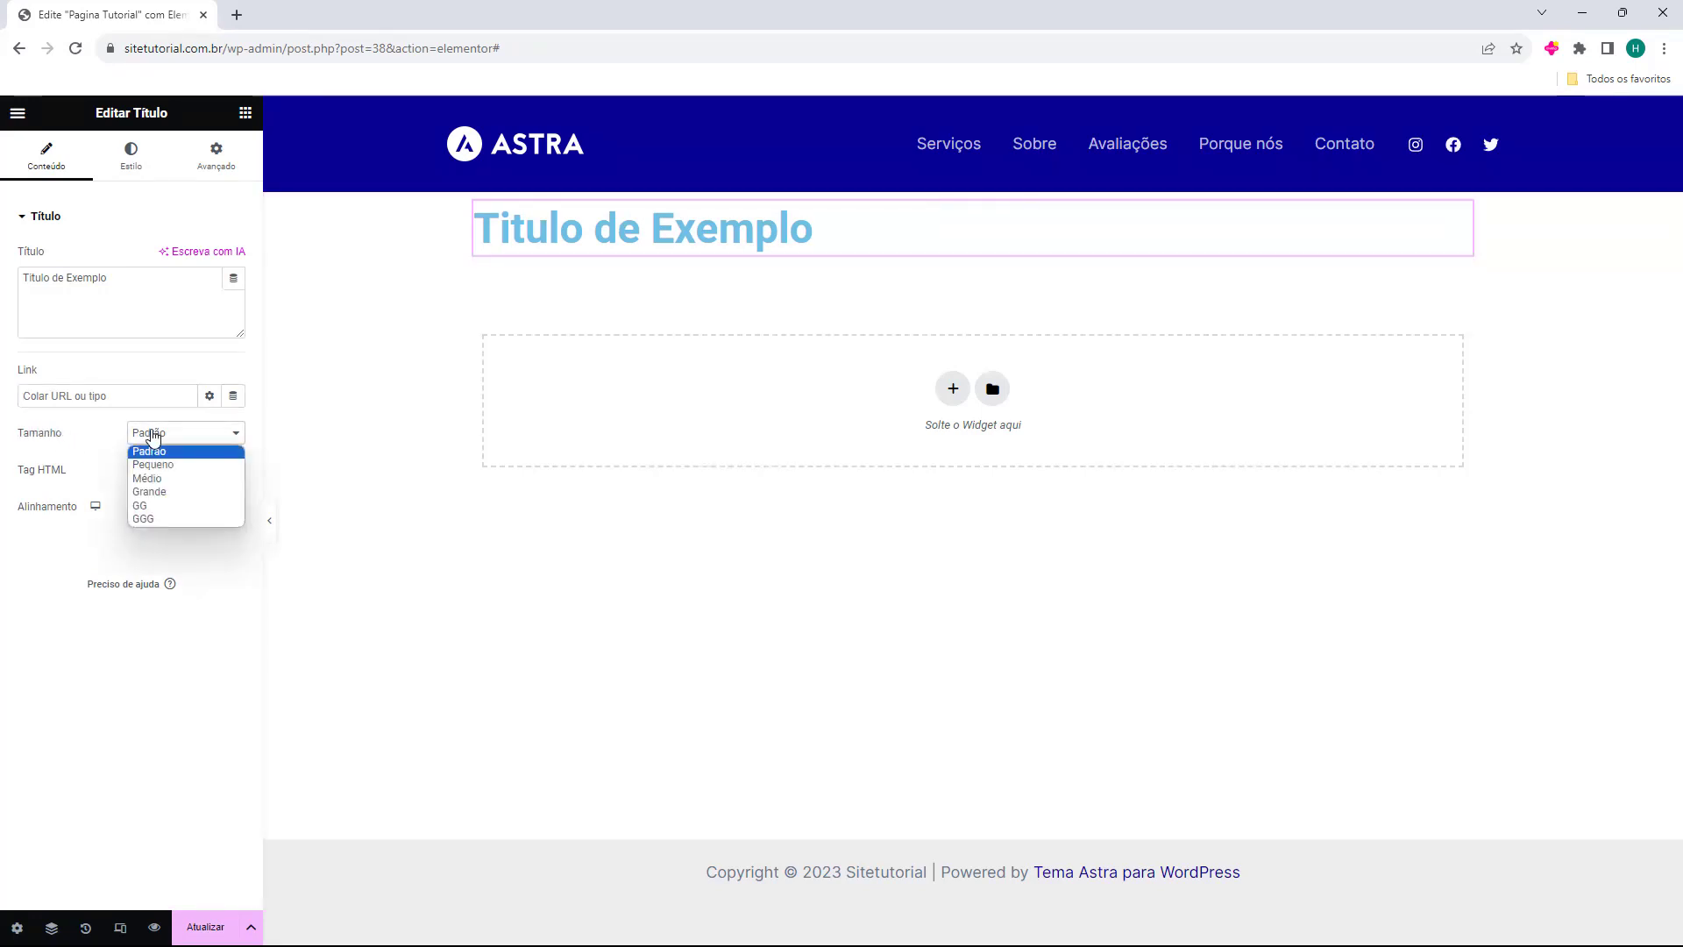
click(170, 469)
click(177, 438)
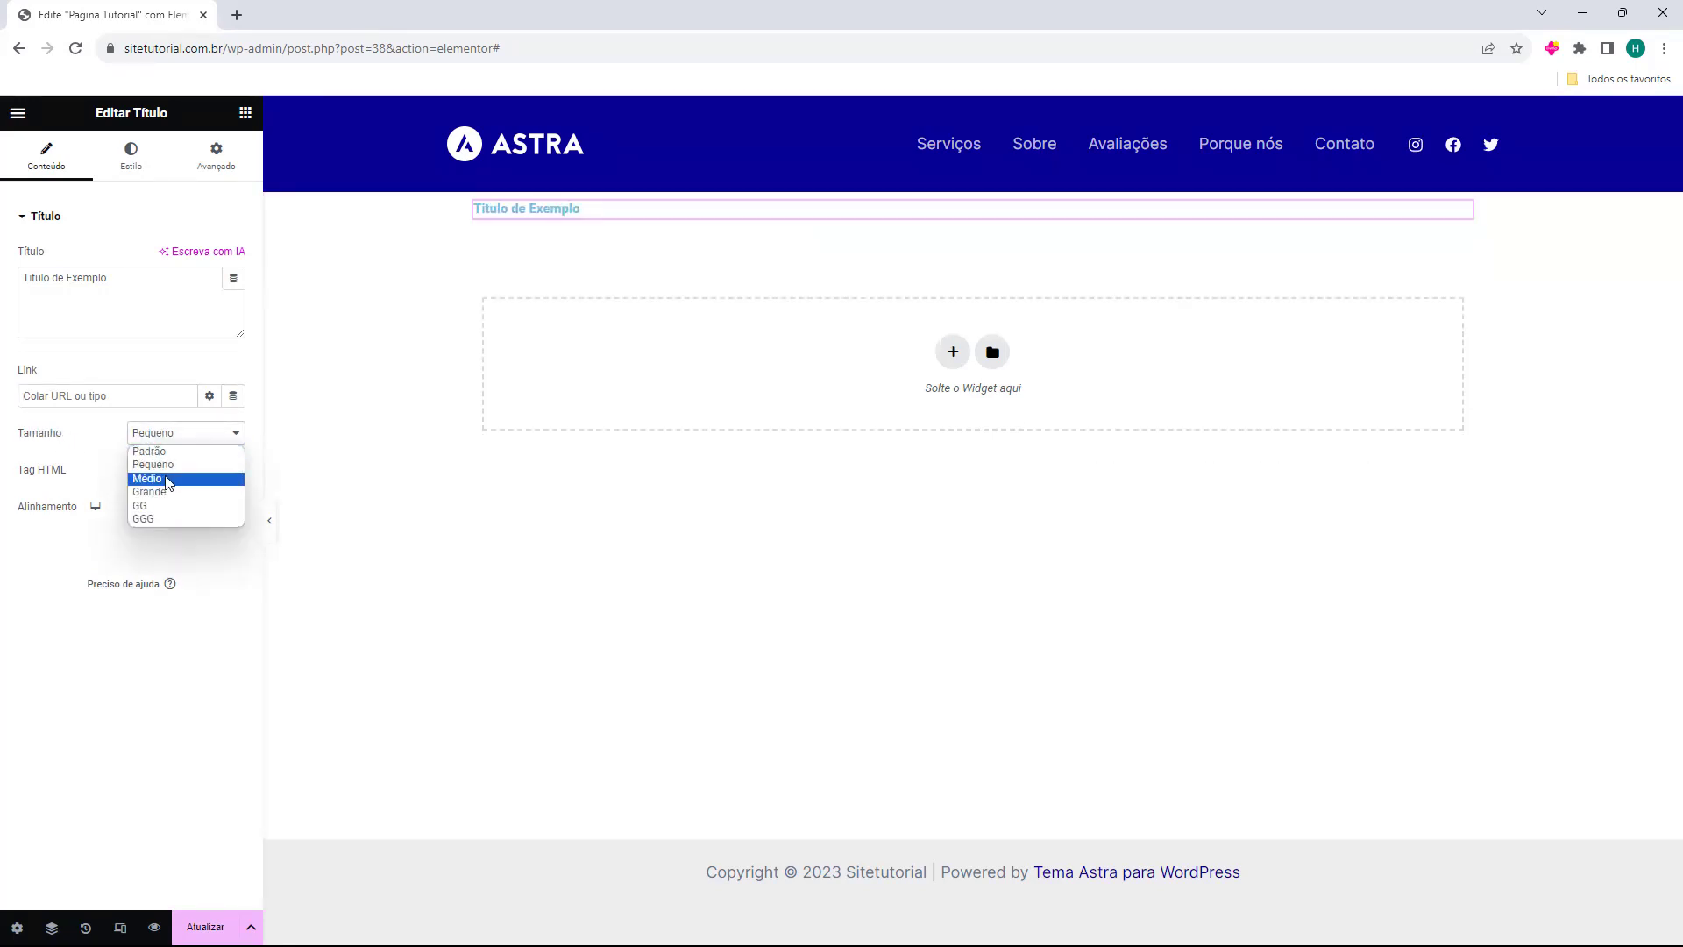
click(162, 478)
click(186, 438)
click(176, 492)
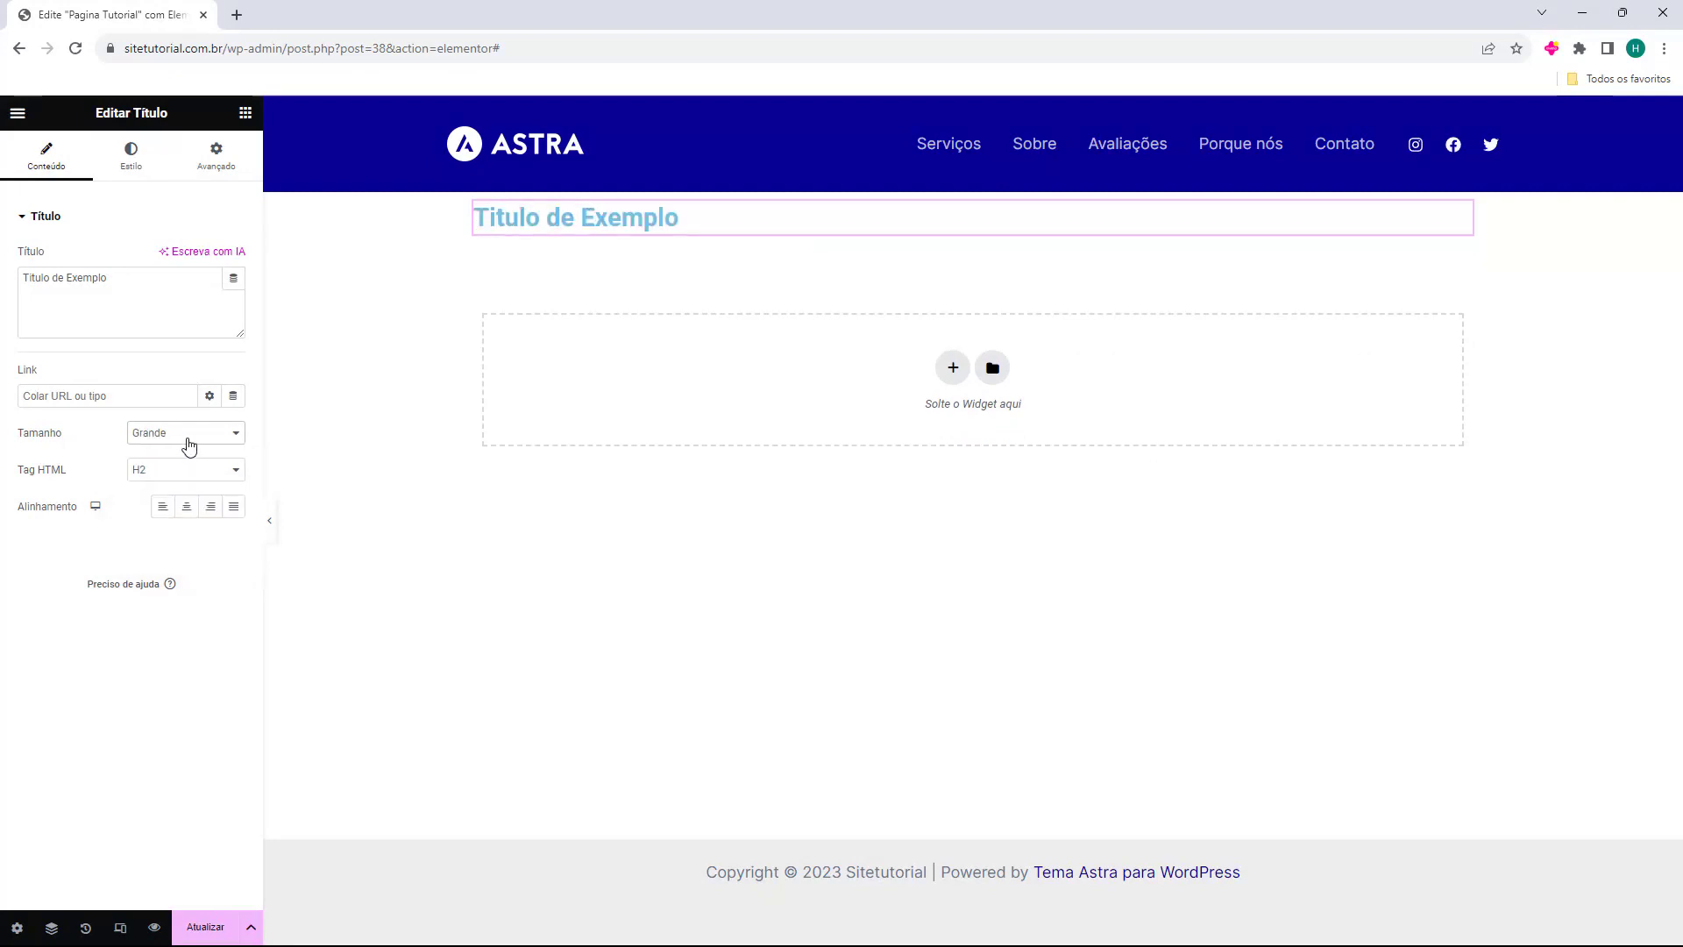
click(184, 439)
click(163, 506)
click(188, 438)
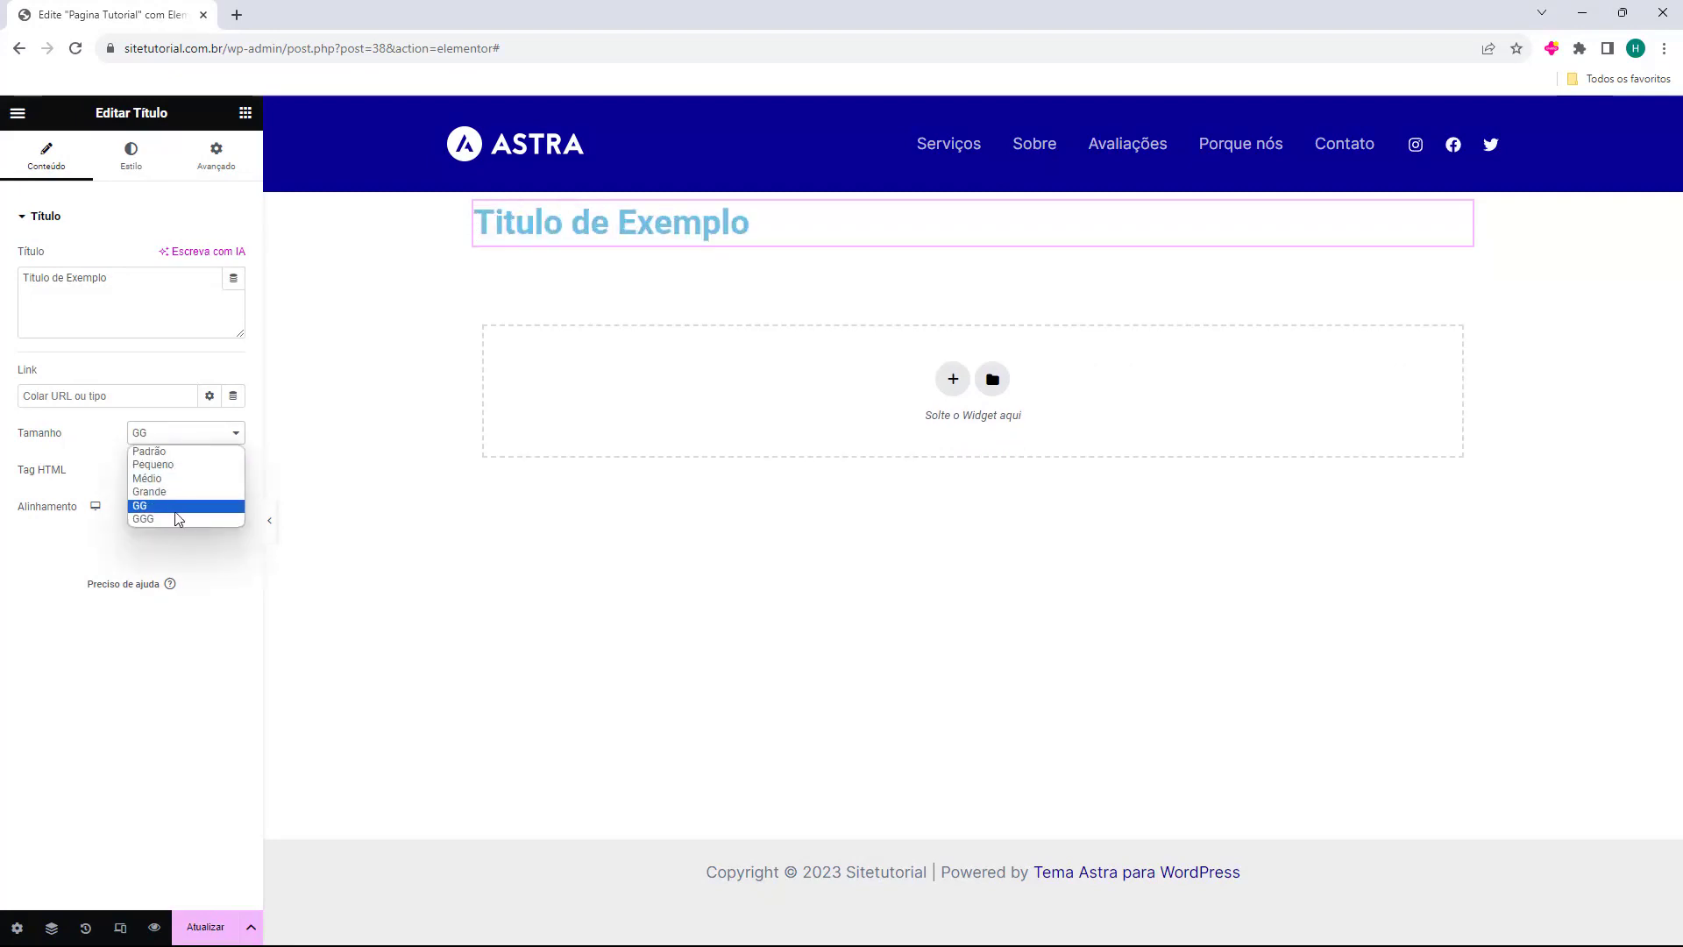
click(177, 519)
click(184, 438)
click(184, 452)
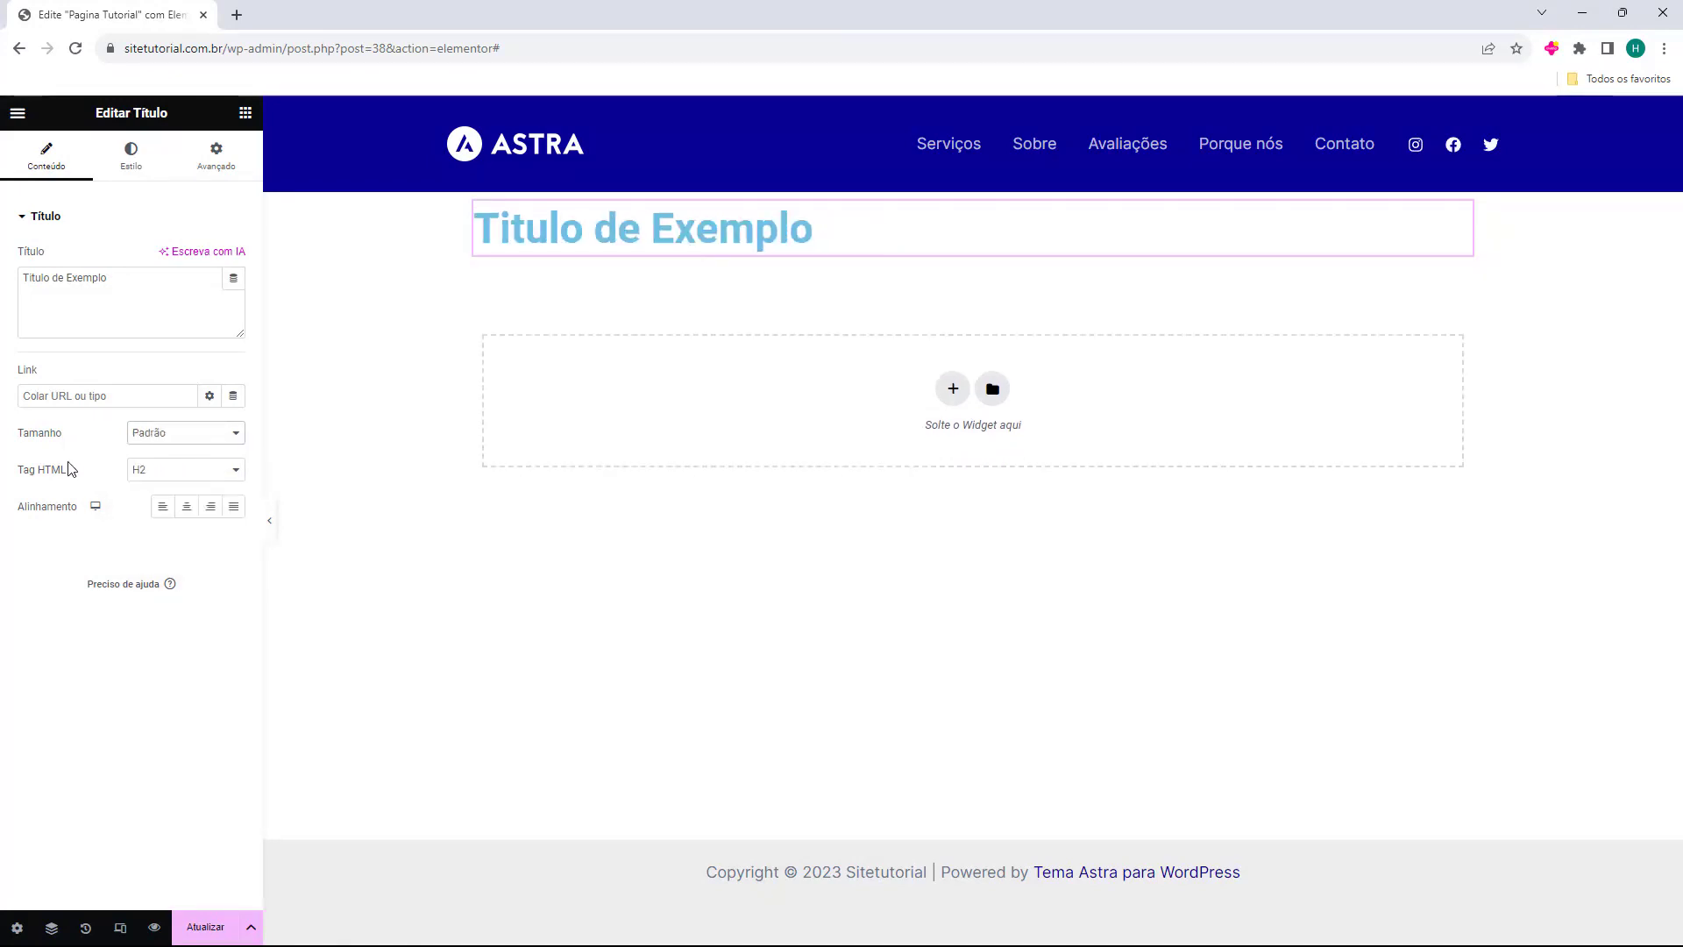
- Try the HTML tags H1, H3 and H6 on the title
drag(18, 472, 56, 481)
click(72, 472)
click(154, 474)
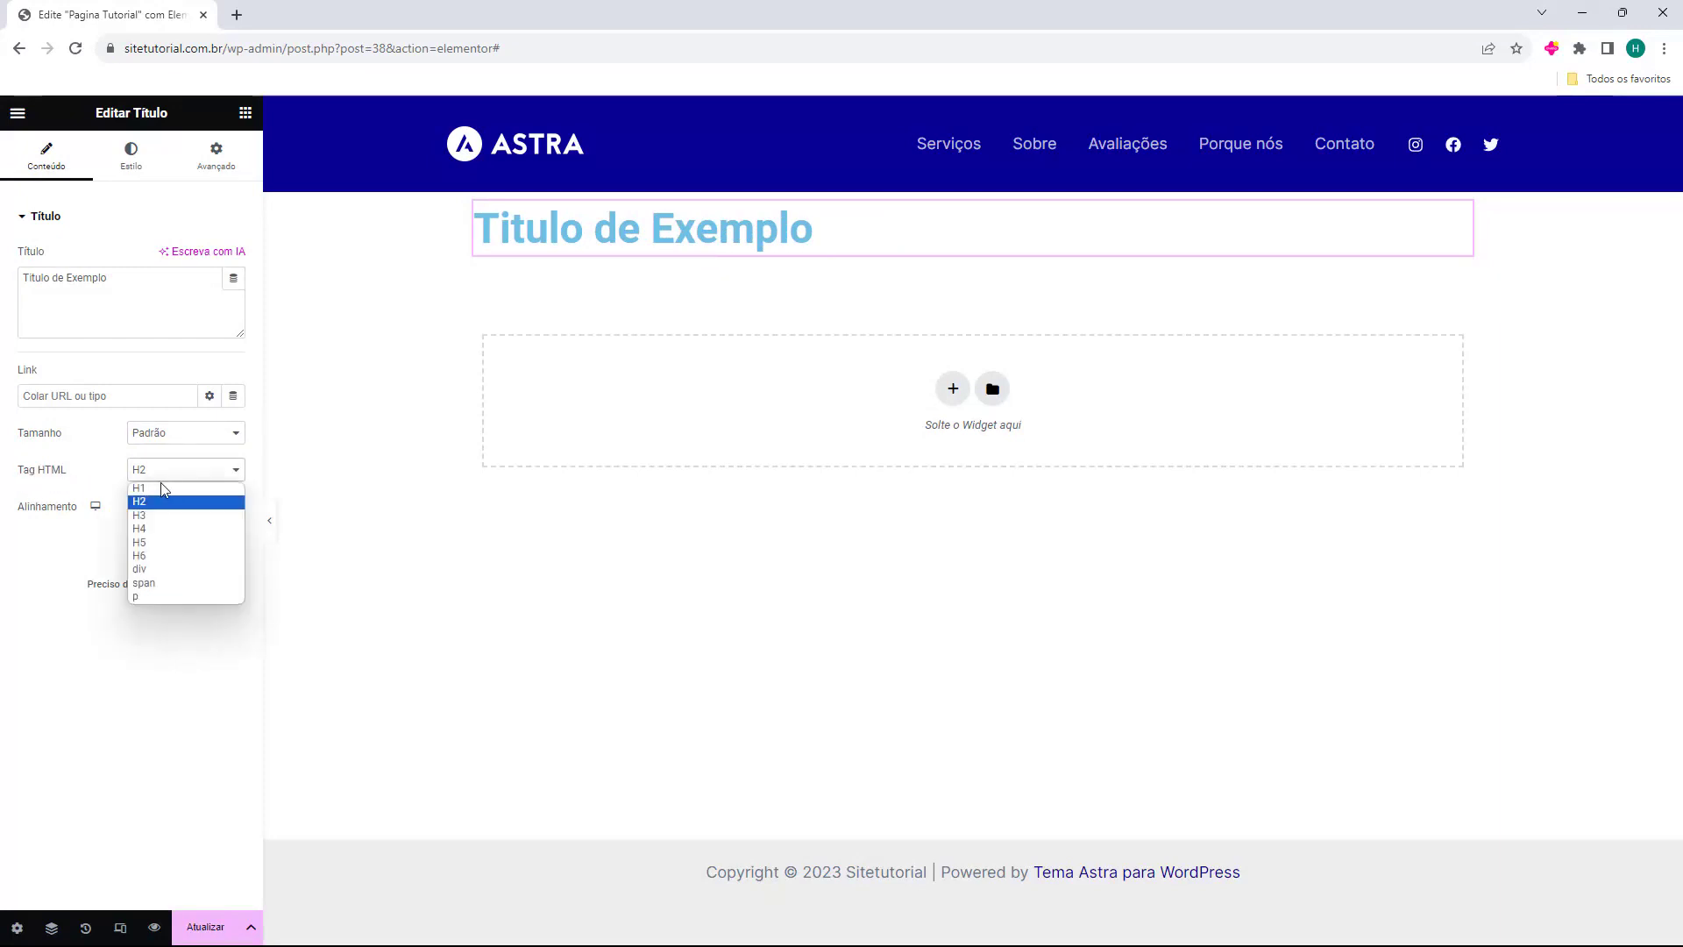
click(151, 489)
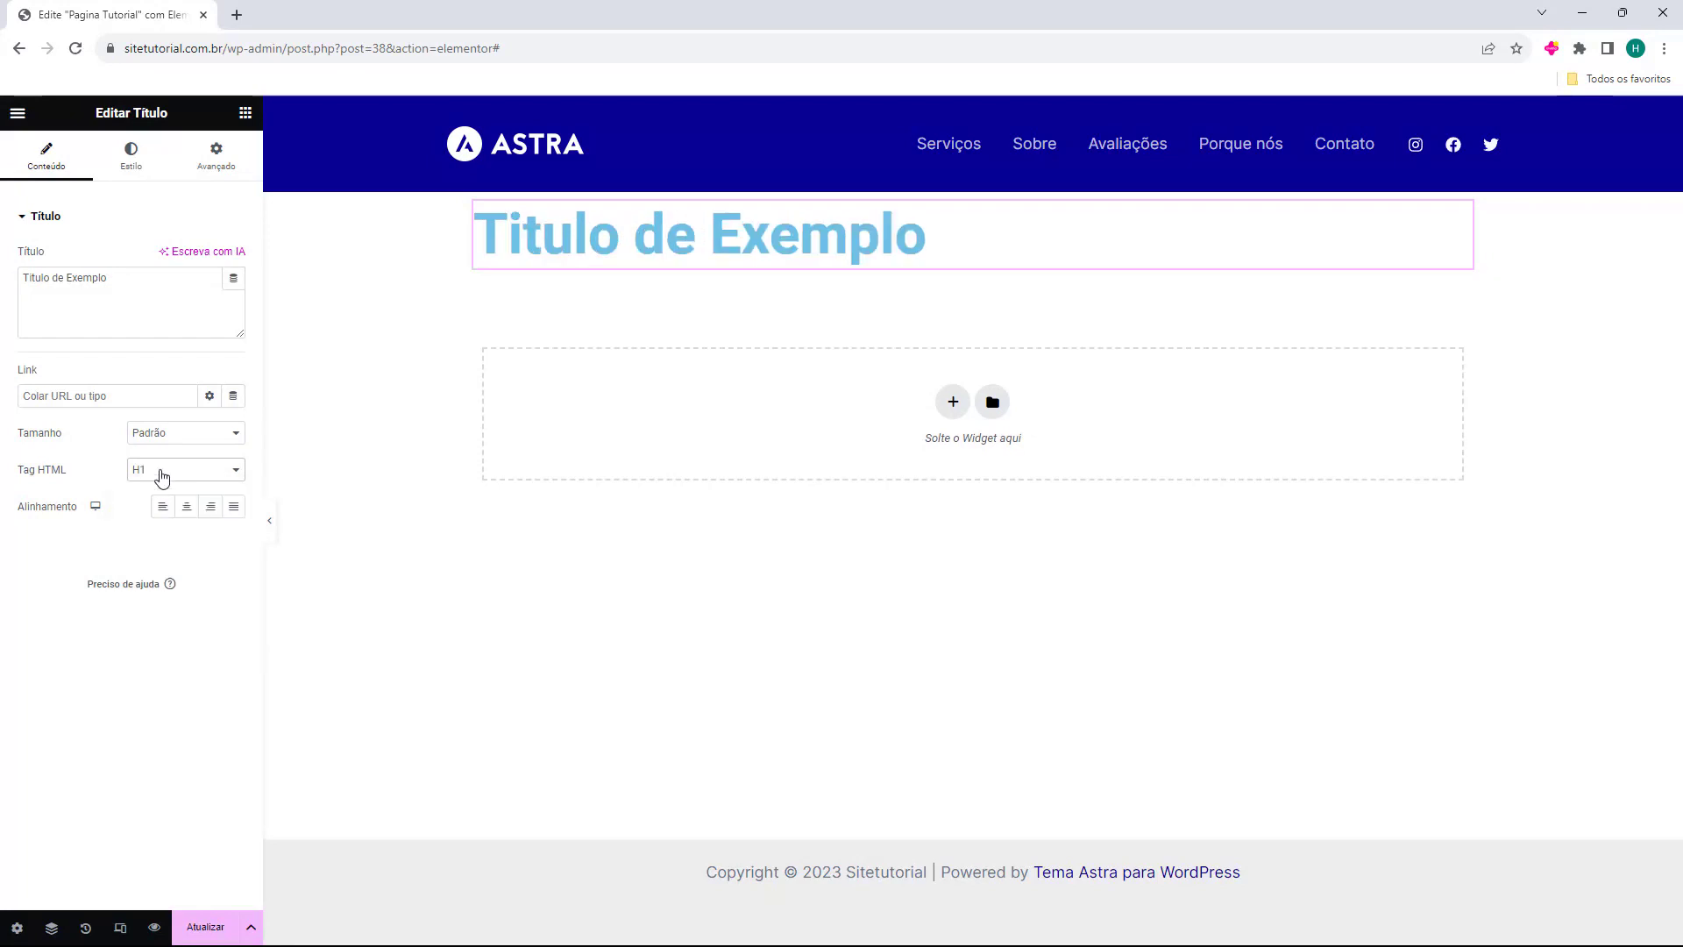
click(161, 472)
click(163, 517)
click(171, 470)
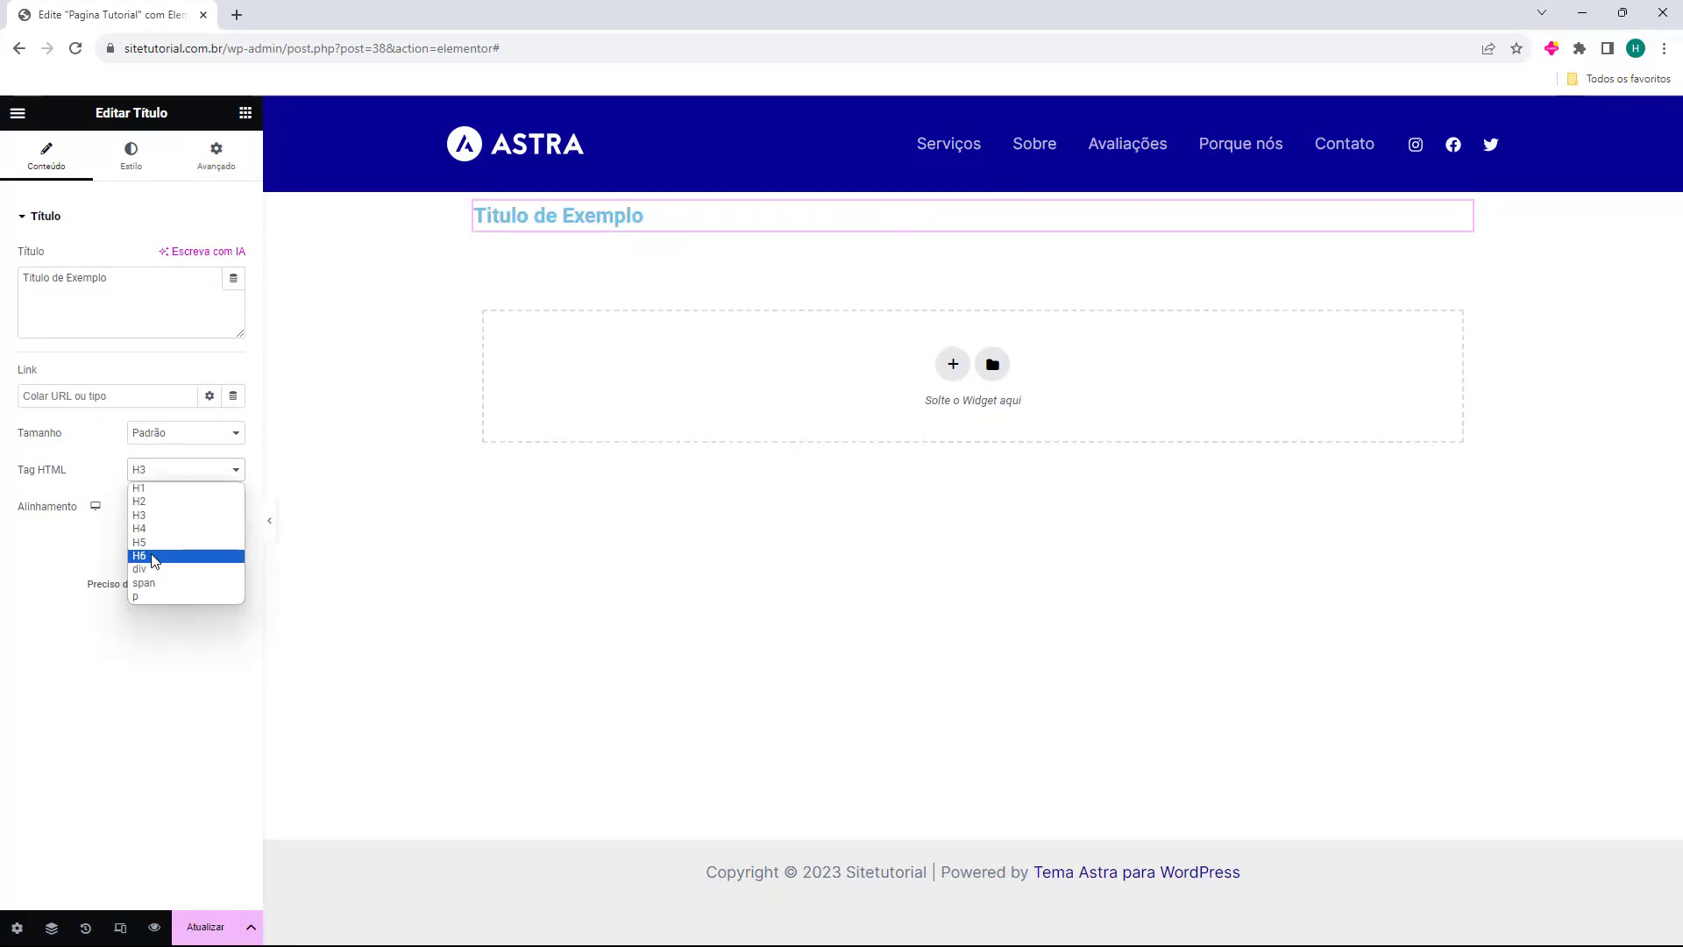
click(150, 553)
- Try the GG size on the H6 title and set the size back to Padrão
click(171, 436)
click(171, 506)
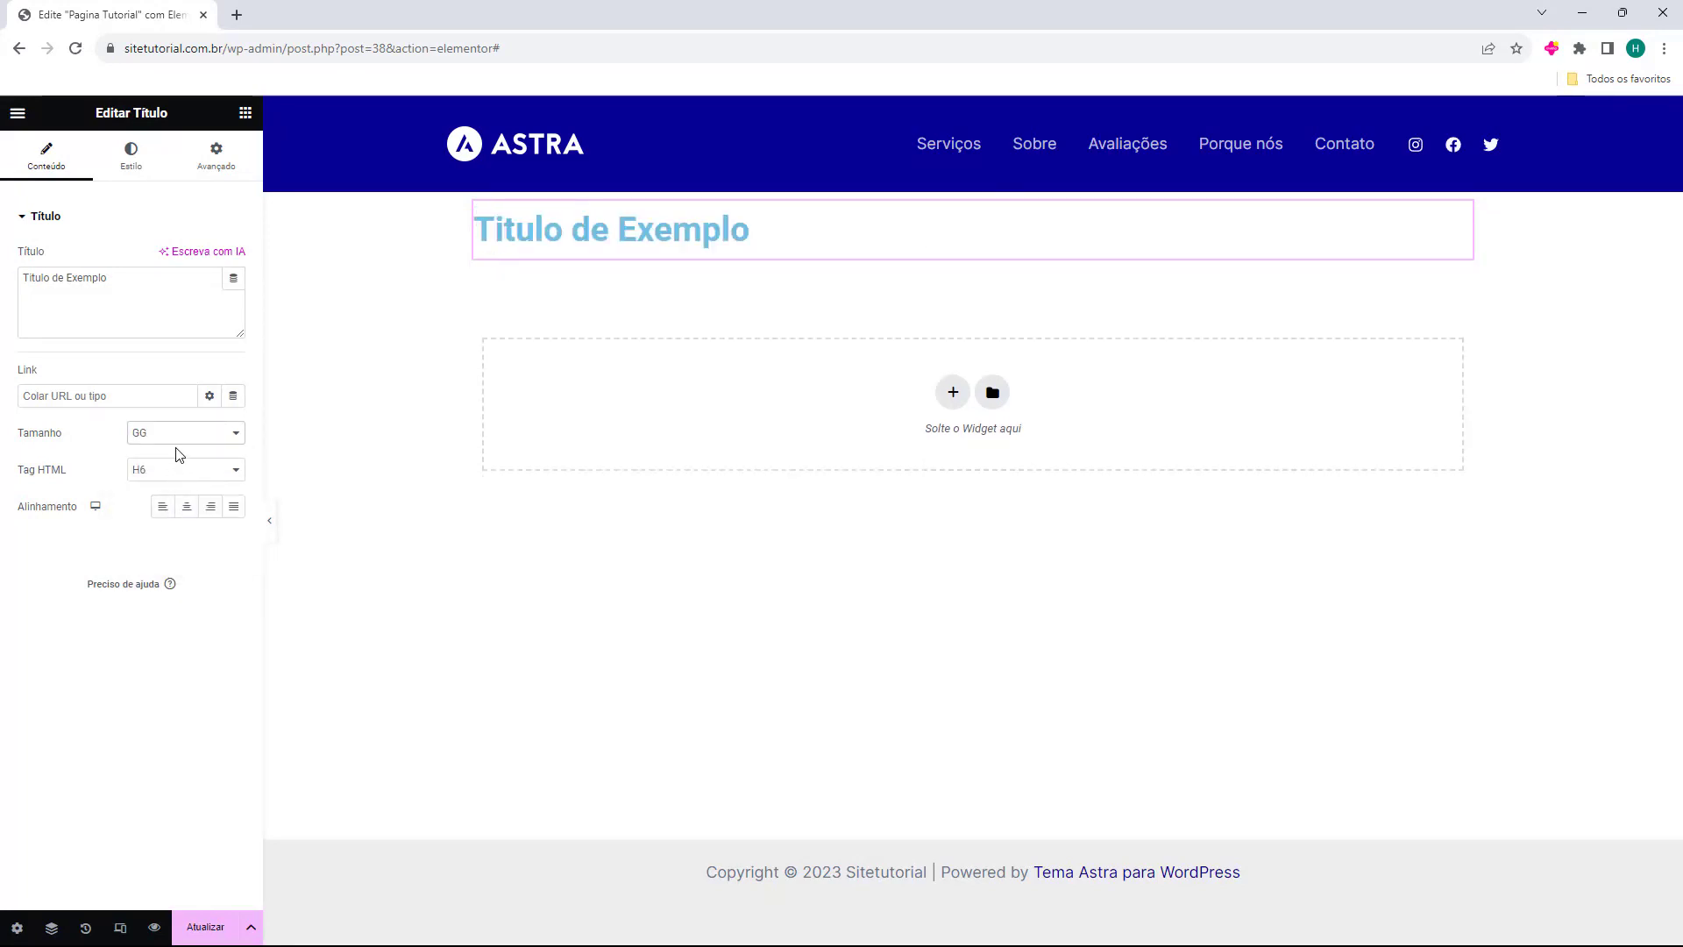
click(174, 443)
click(173, 451)
- Try the div and p HTML tags on the title and return the tag to H2
click(173, 474)
click(168, 503)
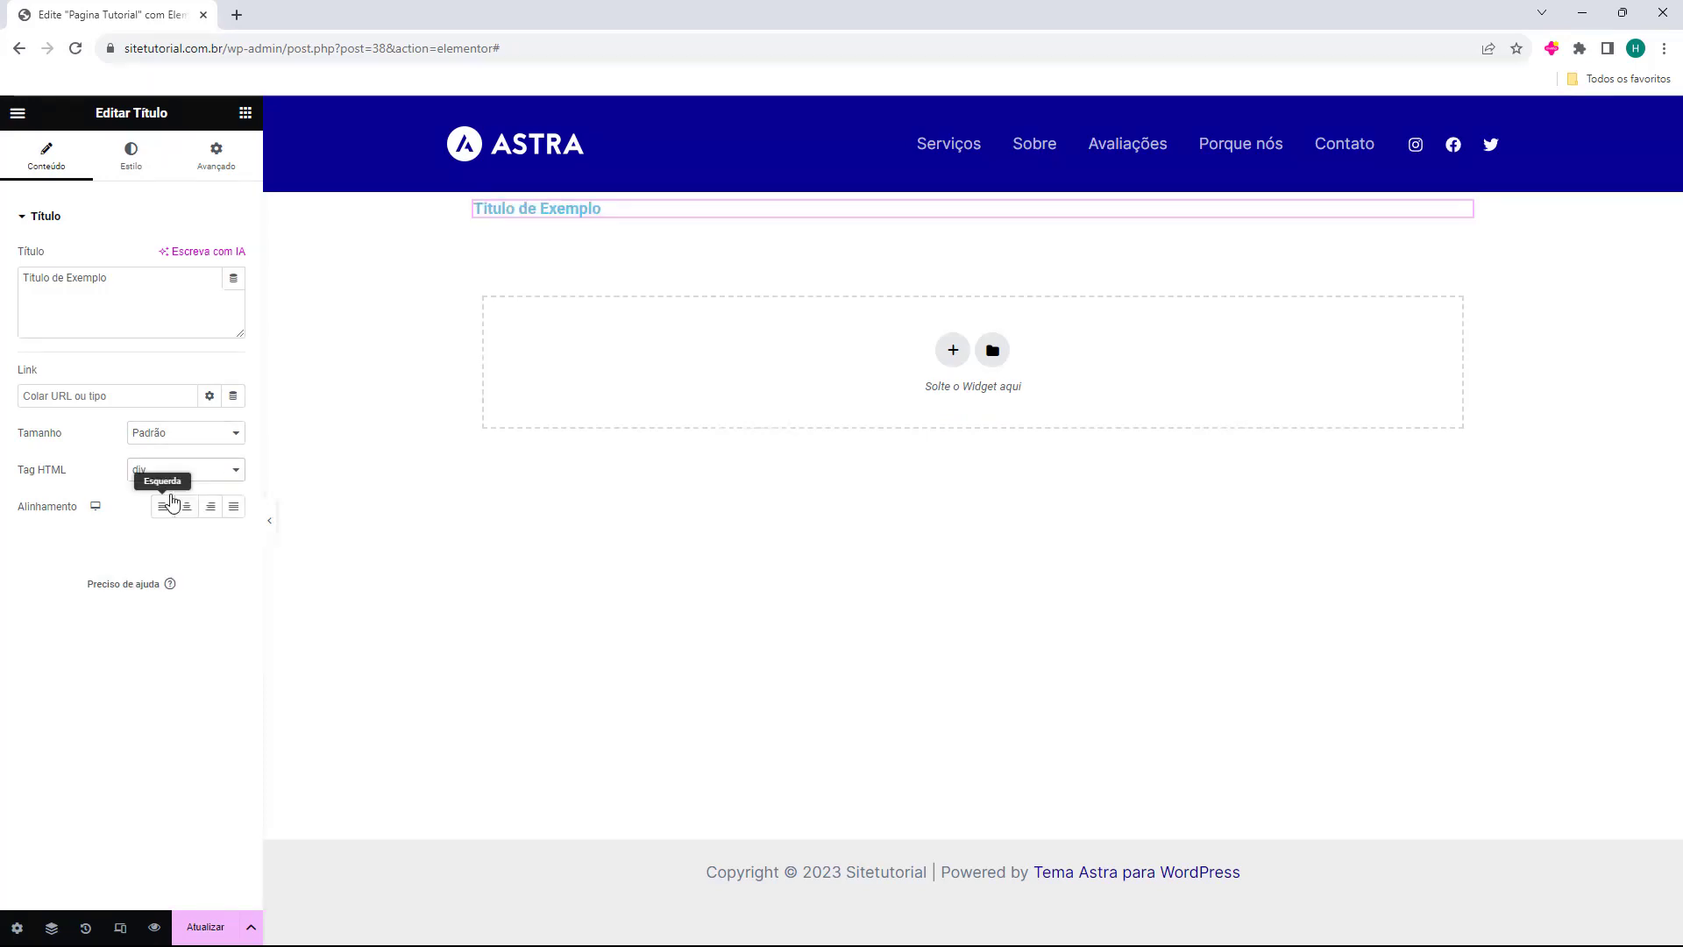
click(184, 438)
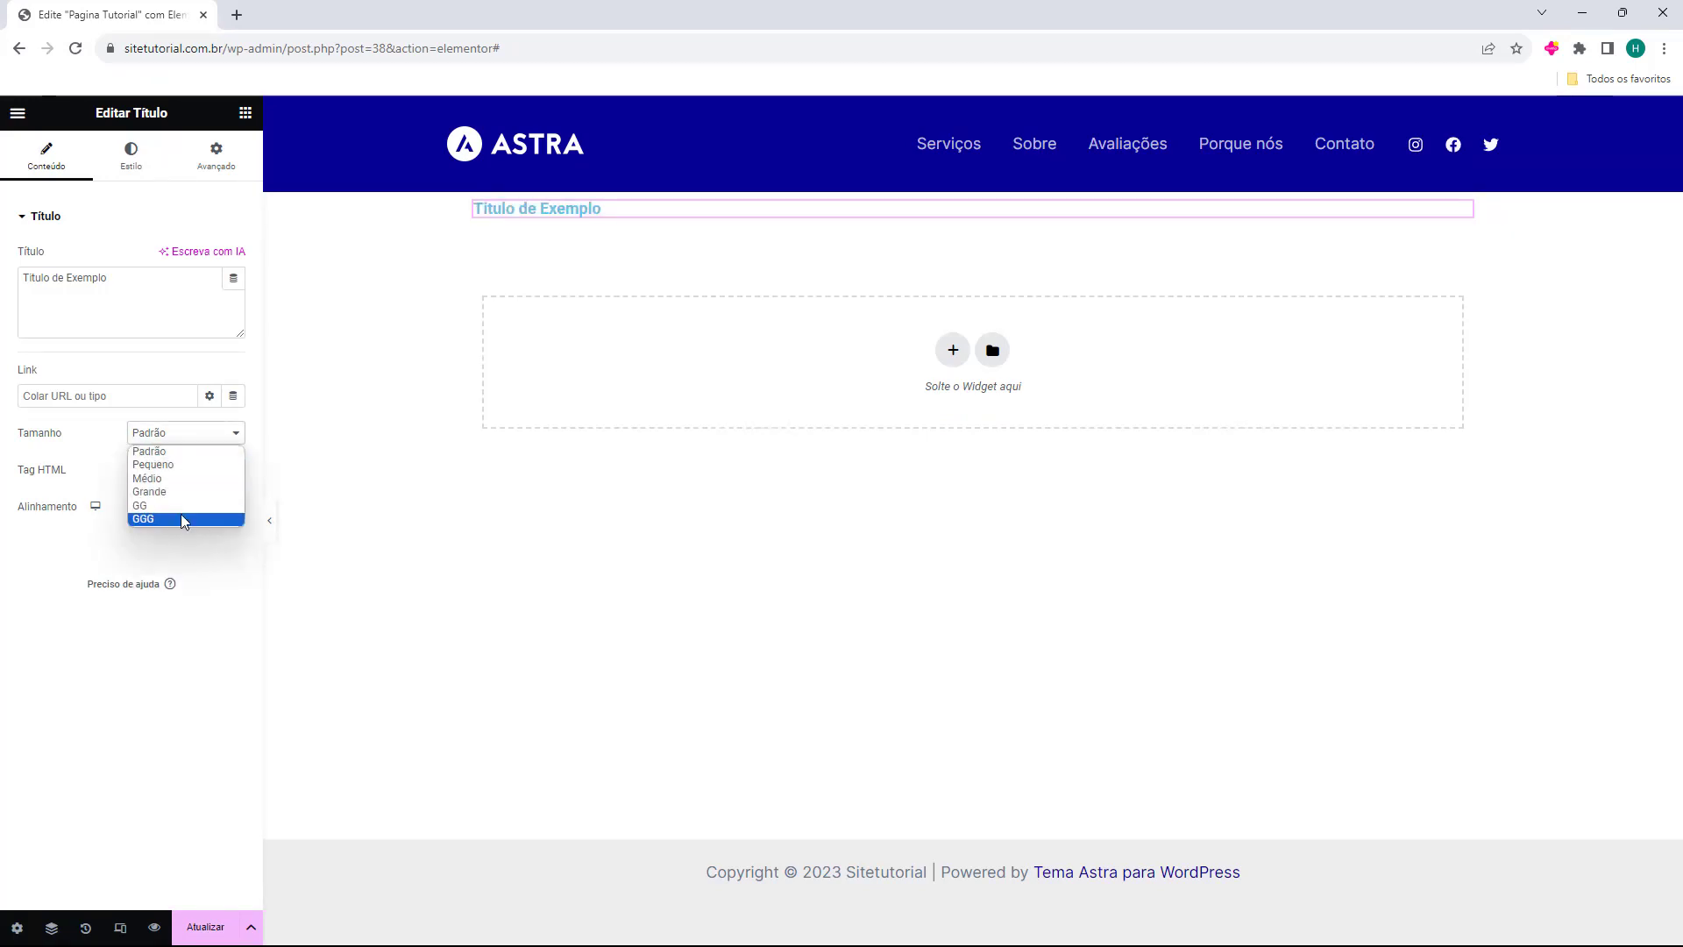
click(180, 470)
click(160, 596)
click(175, 470)
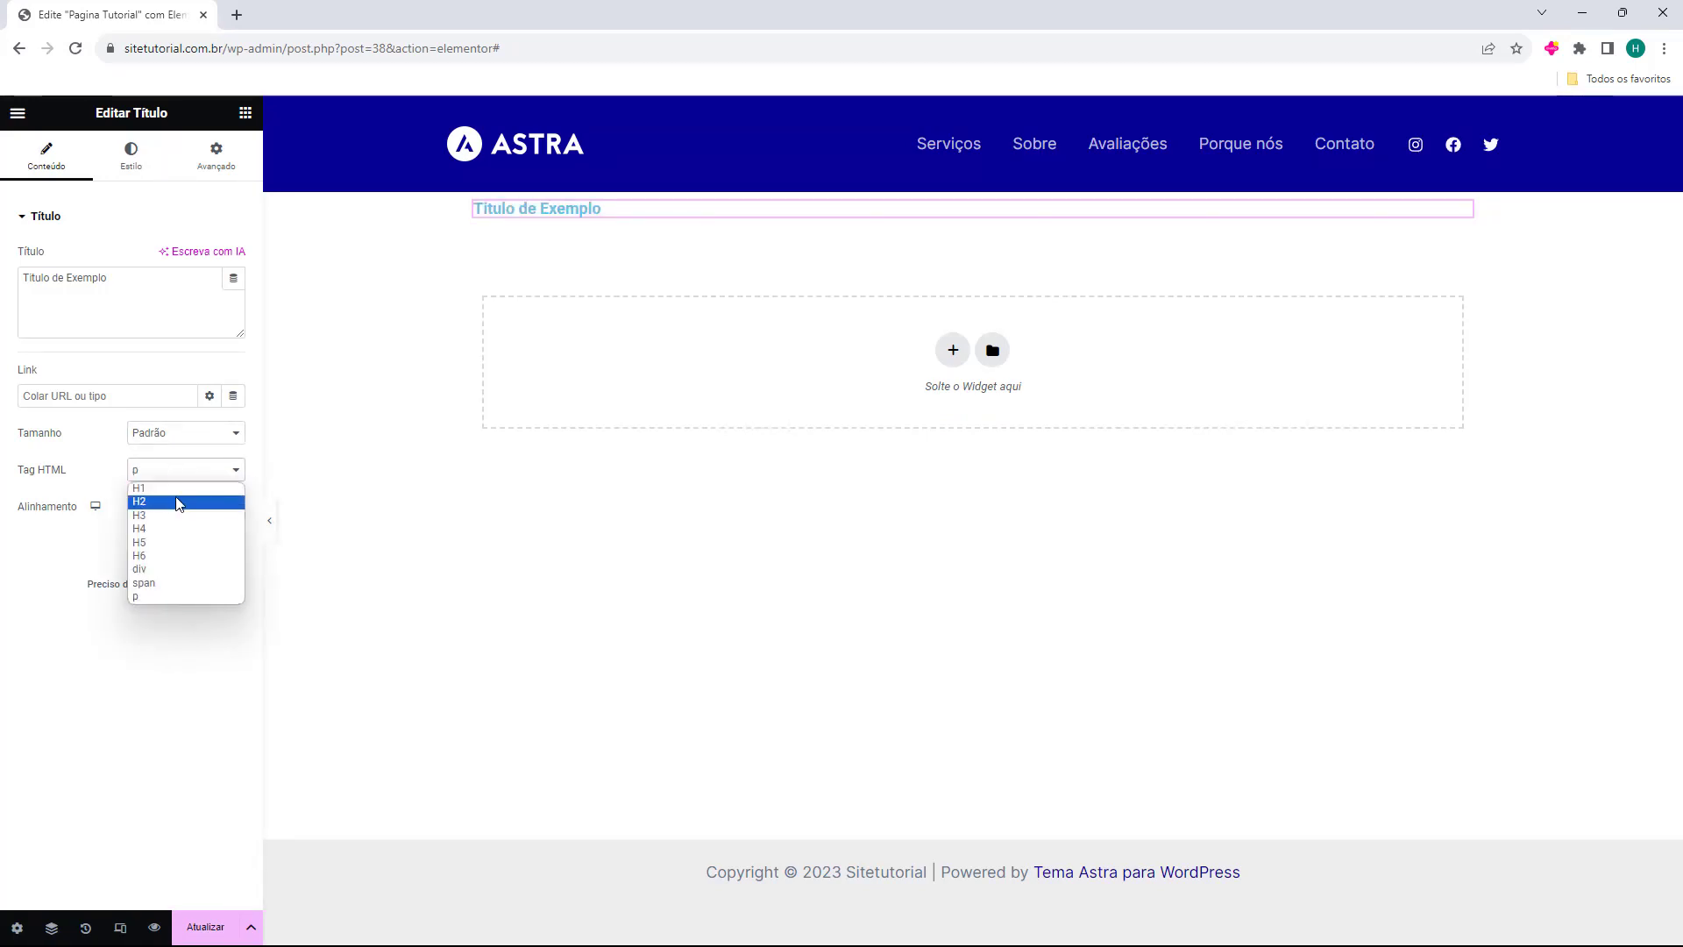
click(178, 502)
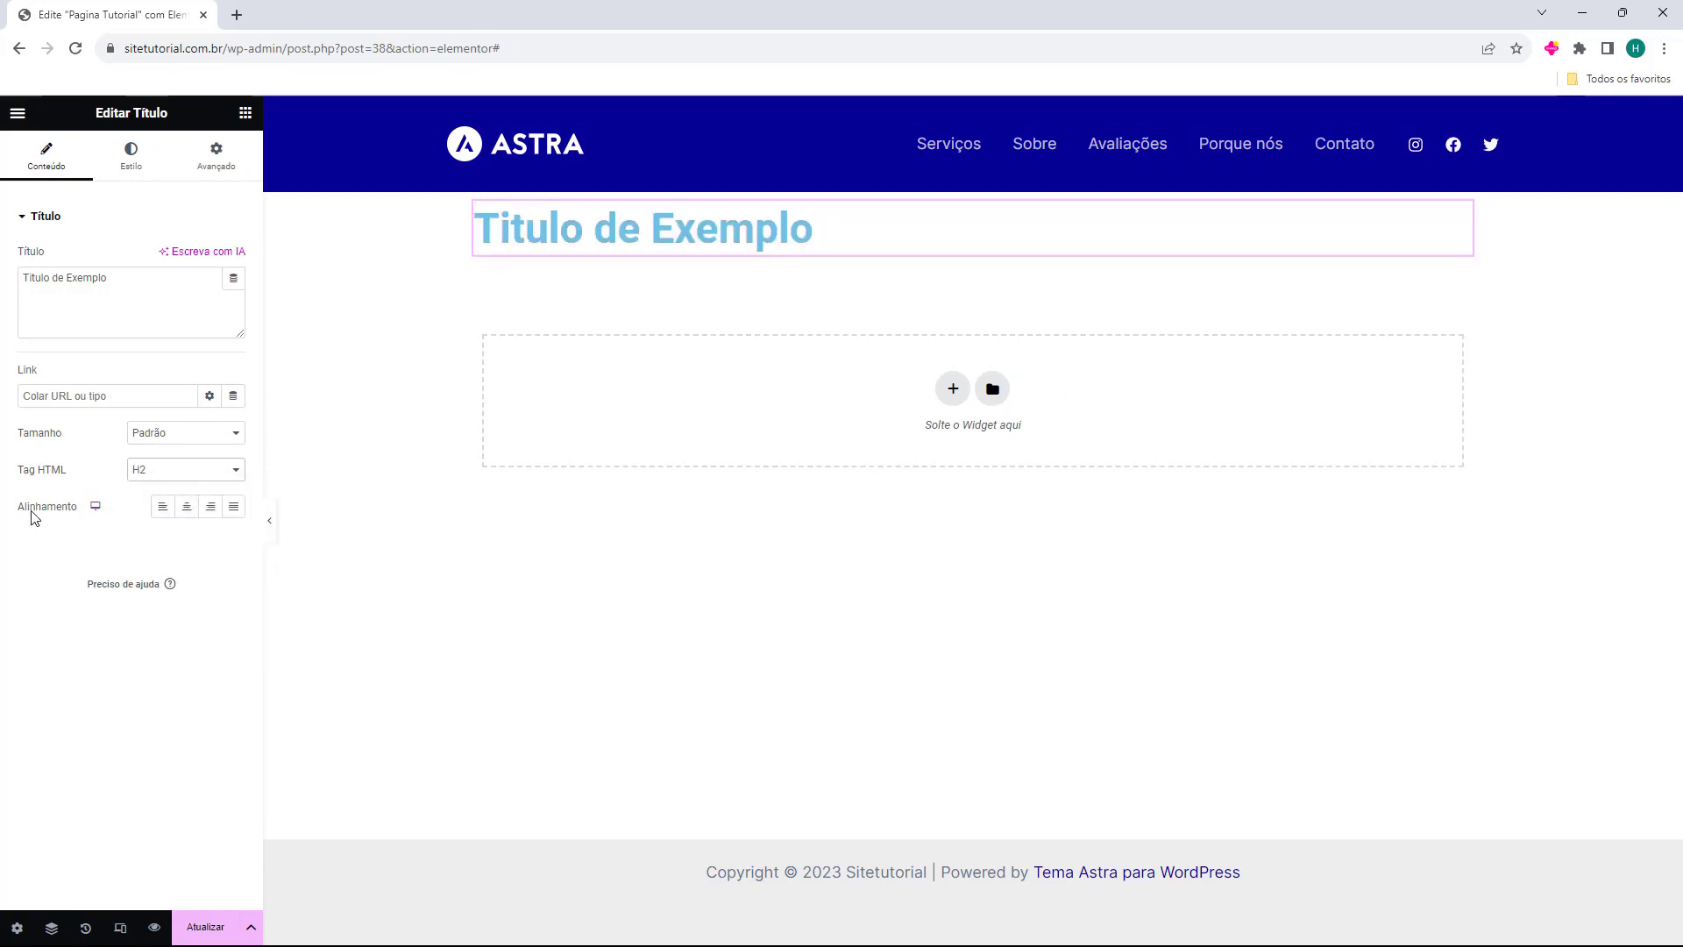
- Try the centered, right and justified alignments on the title and set it to left alignment
click(187, 506)
click(211, 507)
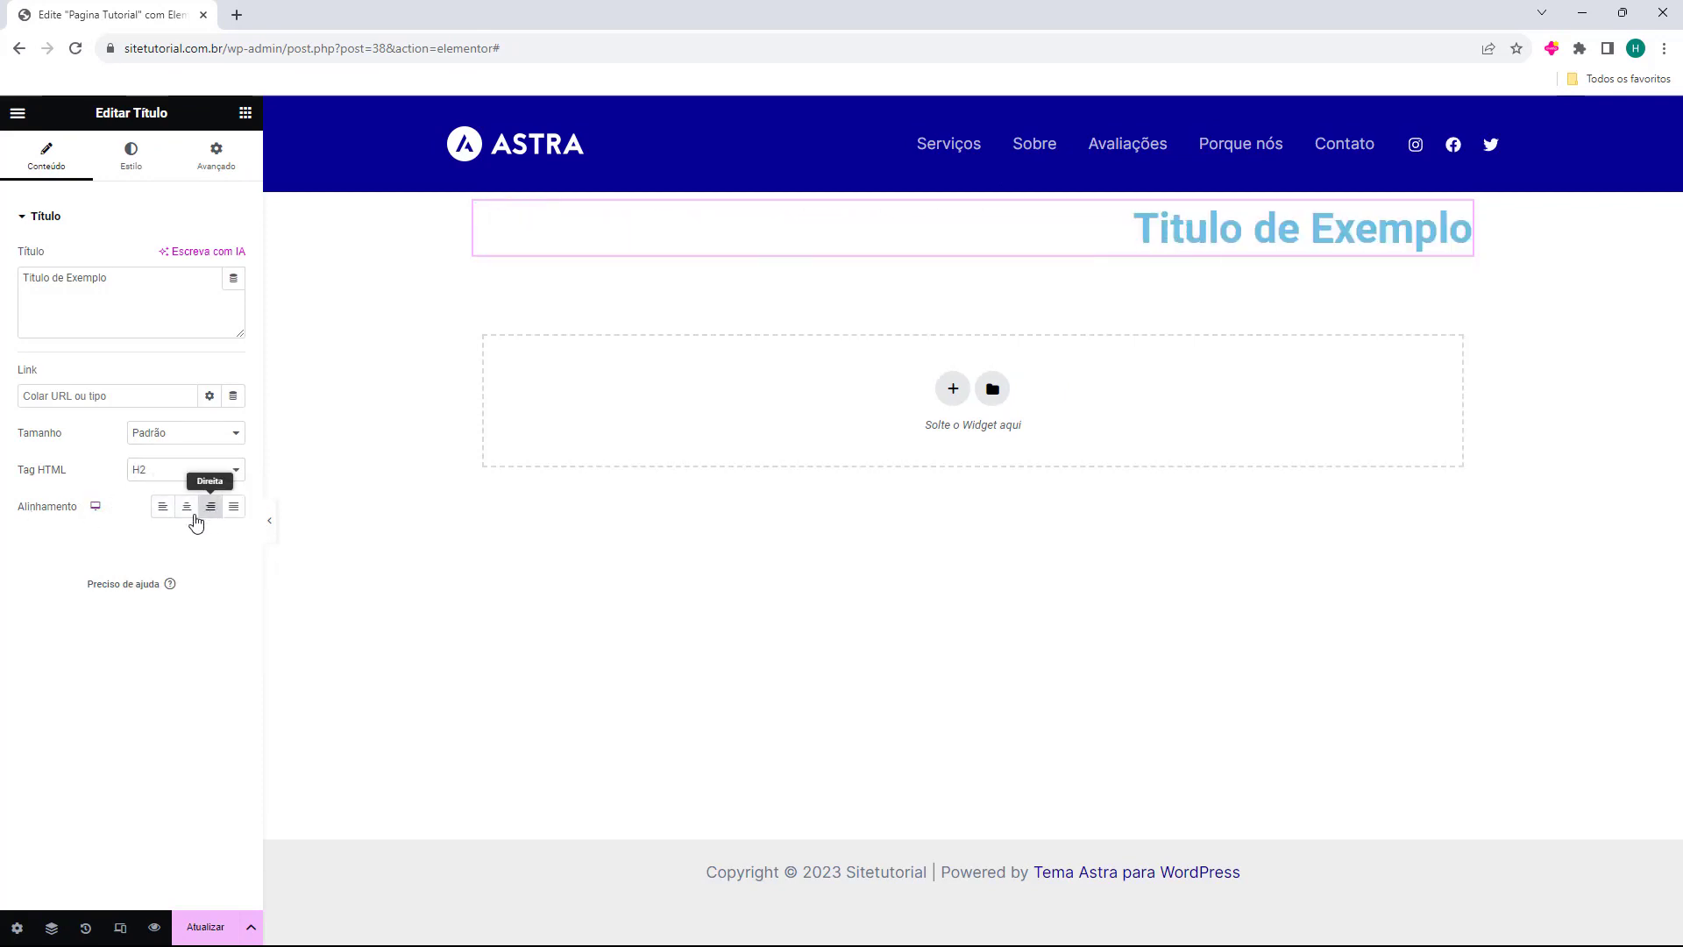
click(162, 509)
click(187, 508)
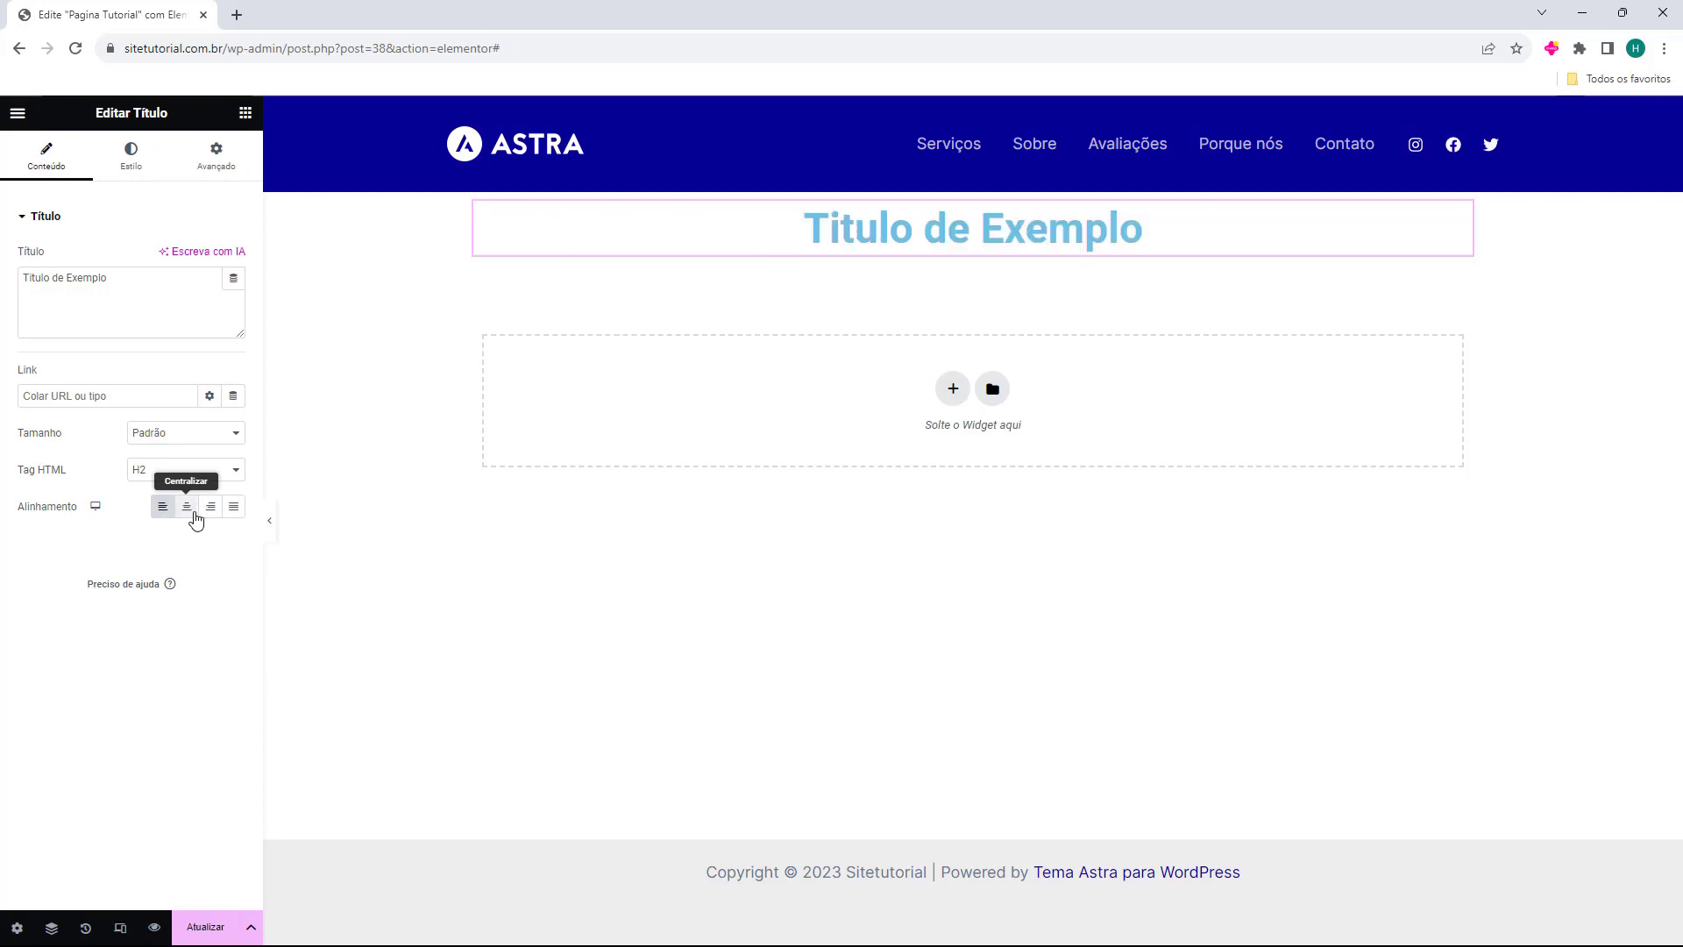
click(207, 514)
click(229, 514)
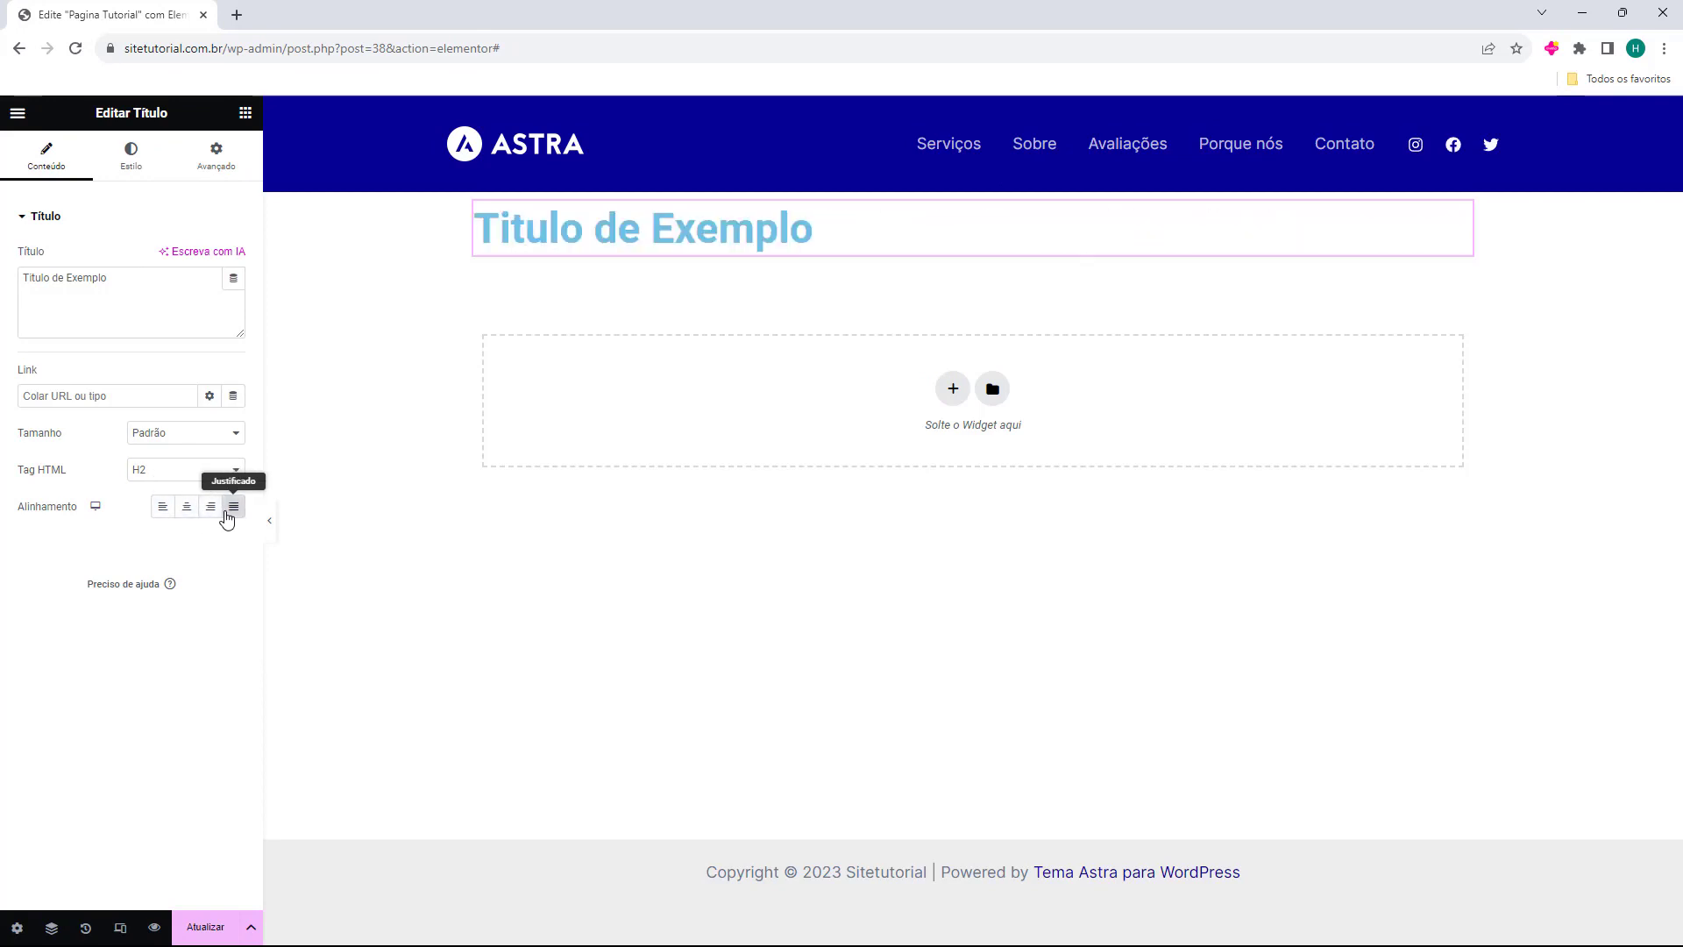
click(162, 507)
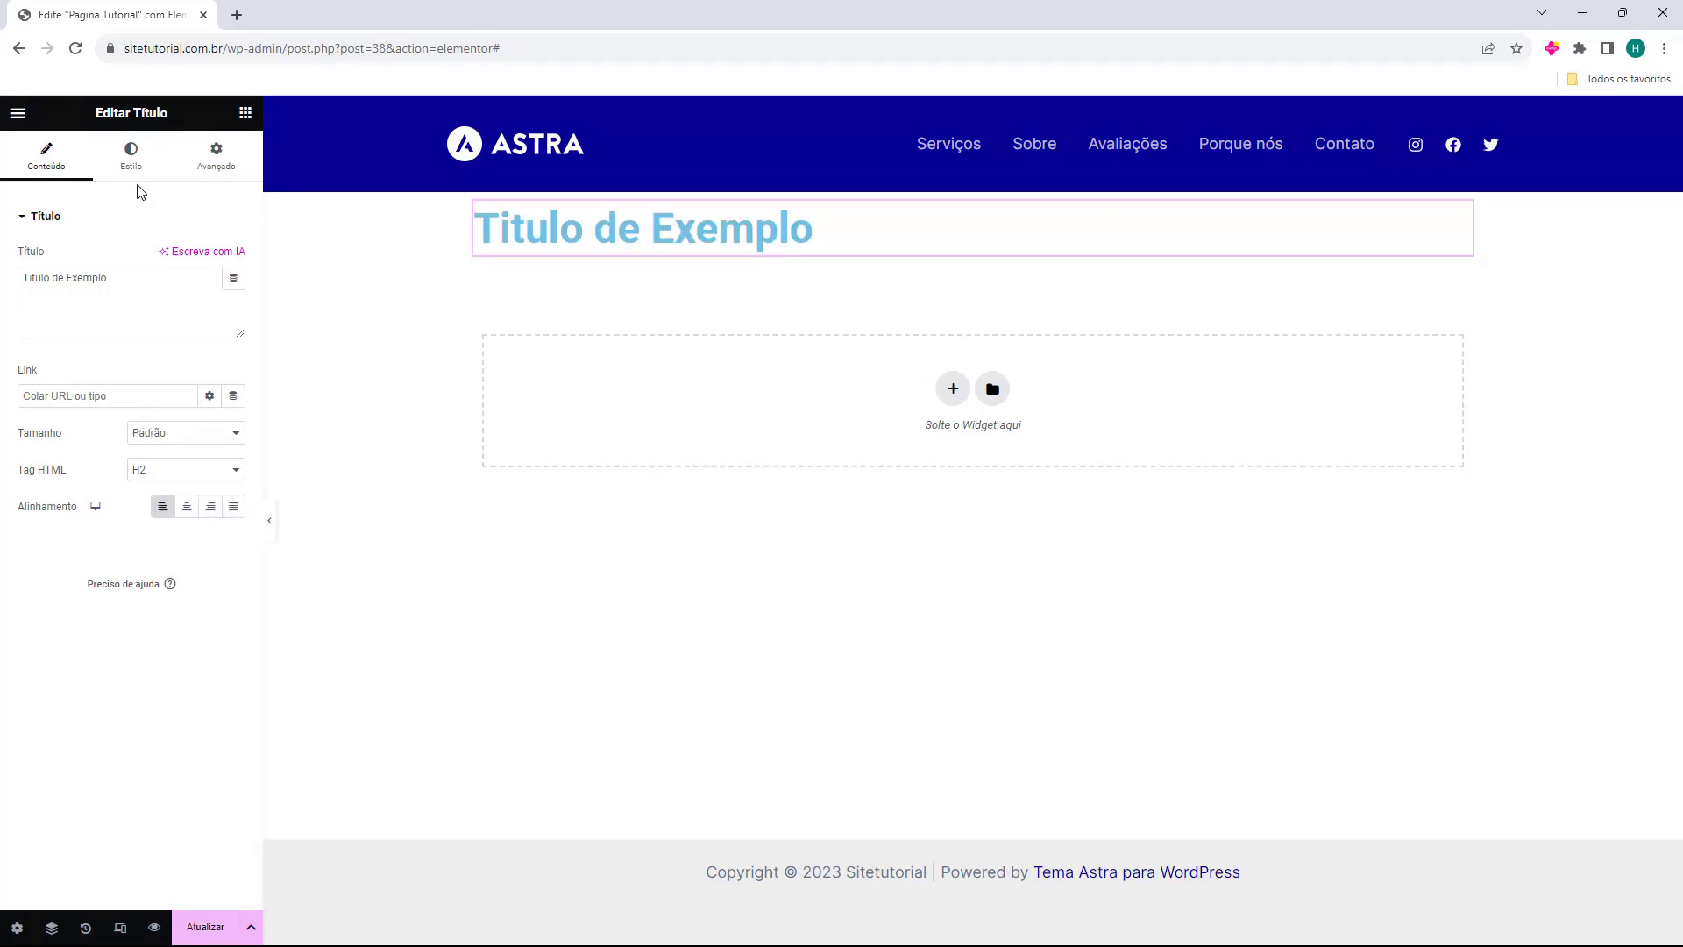
- Try bright green (#1CFF00) and a darker green as the title's text color
click(134, 170)
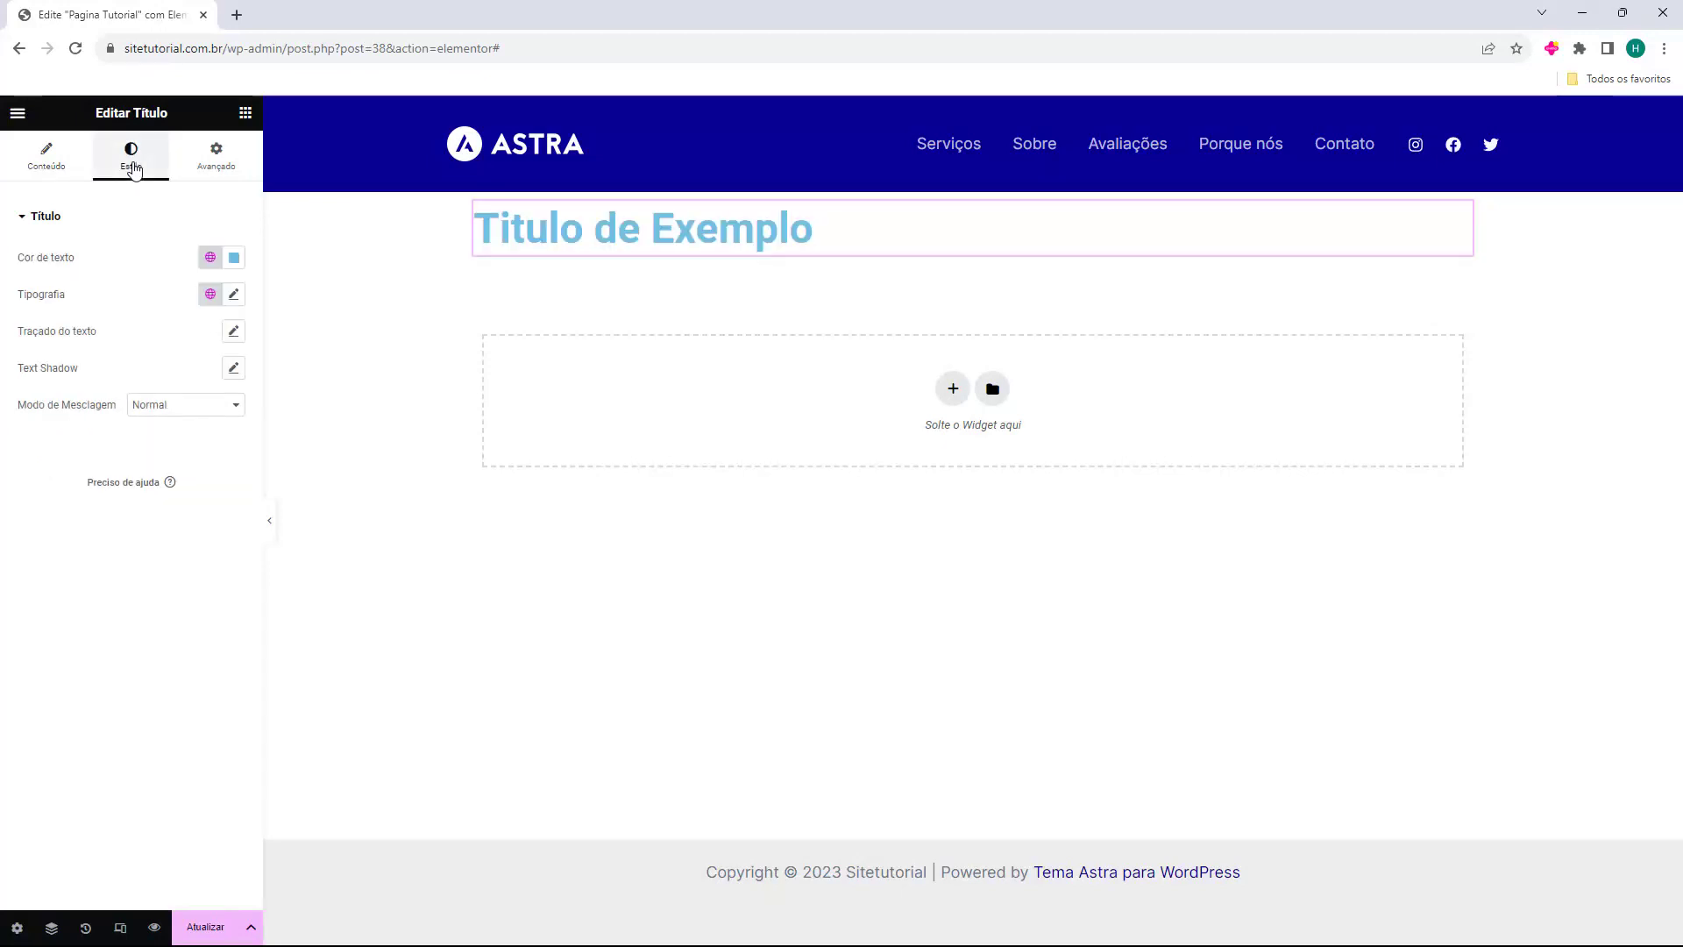
drag(17, 263, 79, 275)
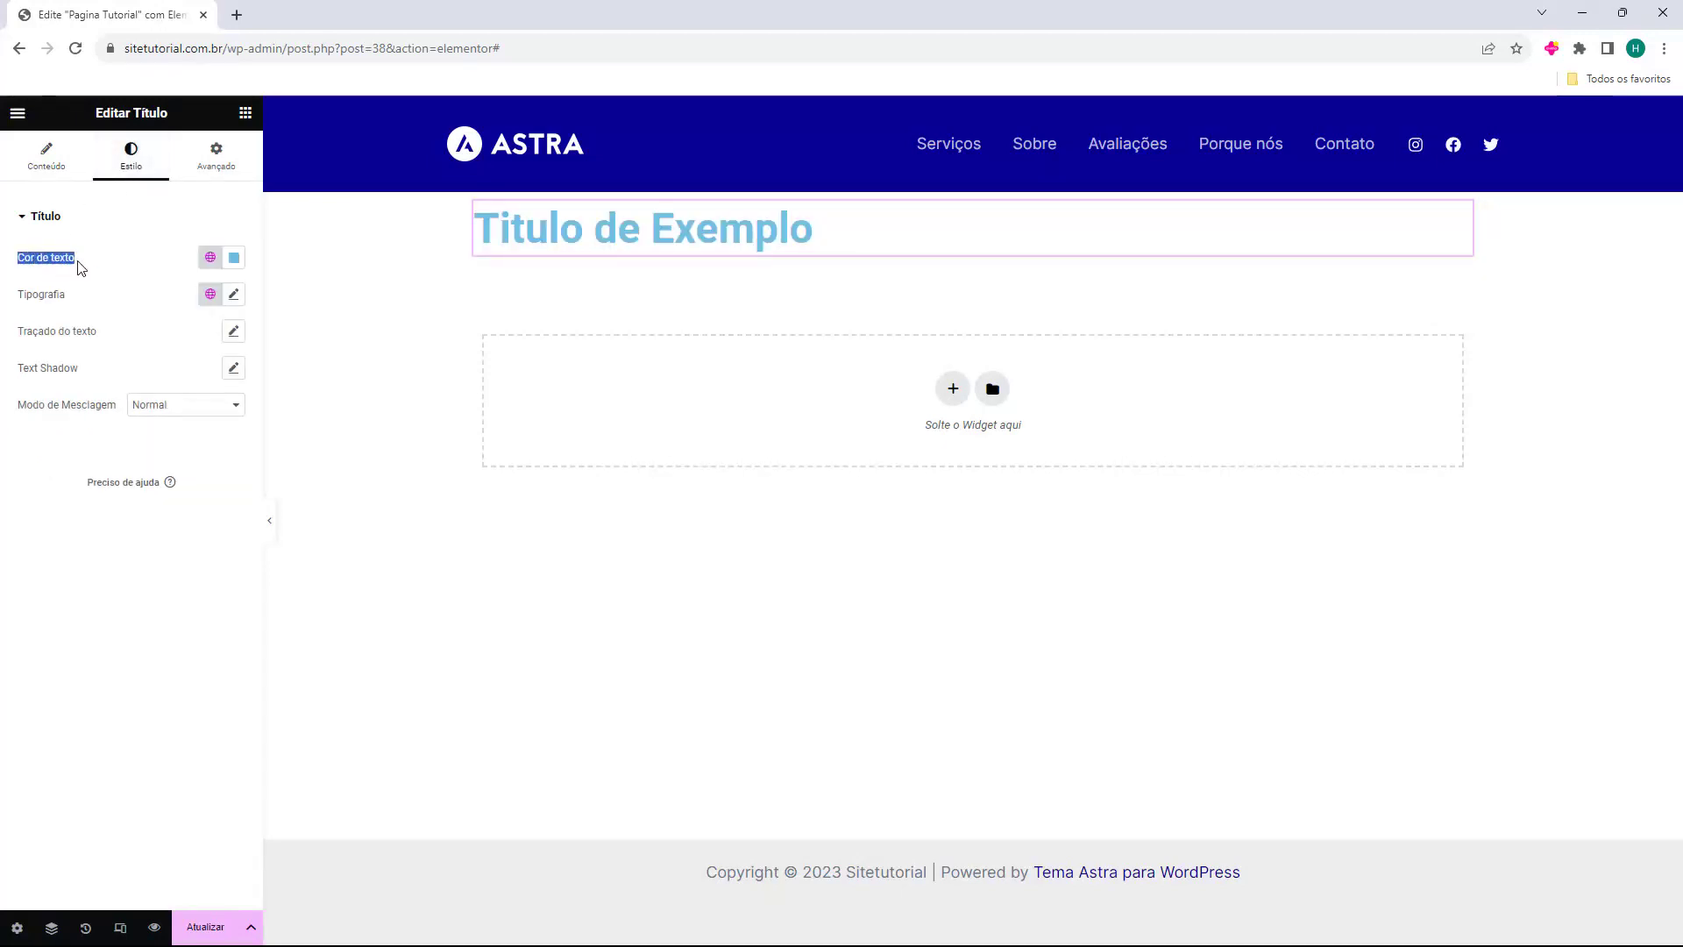
click(124, 263)
click(233, 259)
click(228, 261)
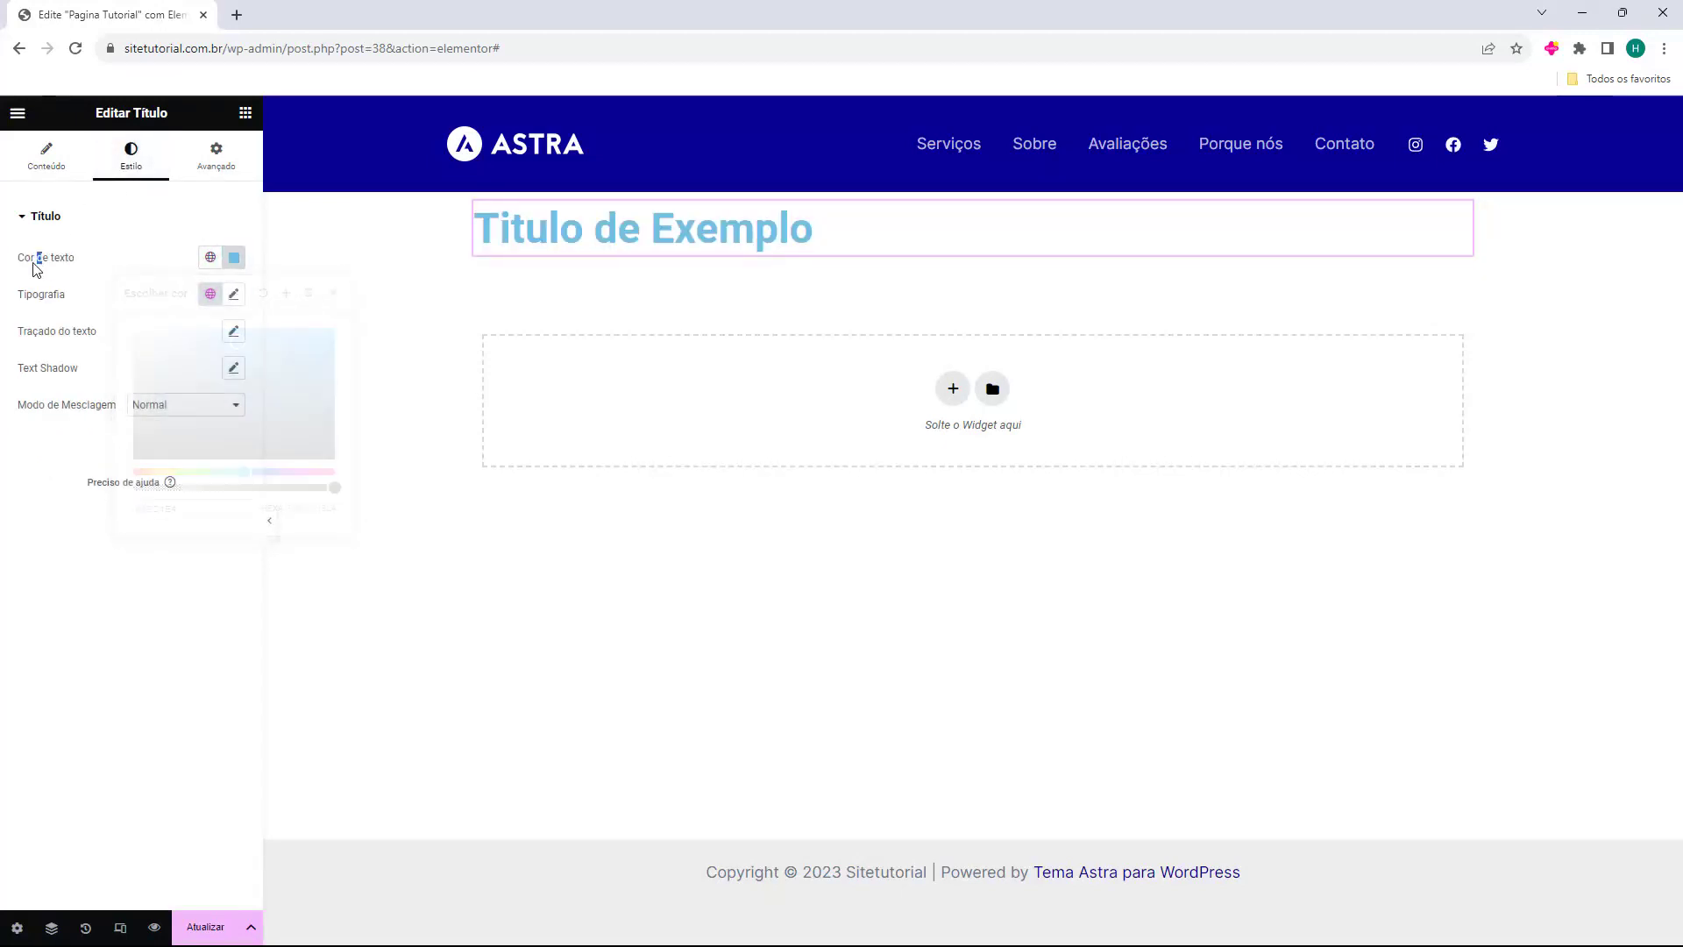
click(233, 259)
drag(227, 352, 196, 472)
drag(254, 395, 342, 324)
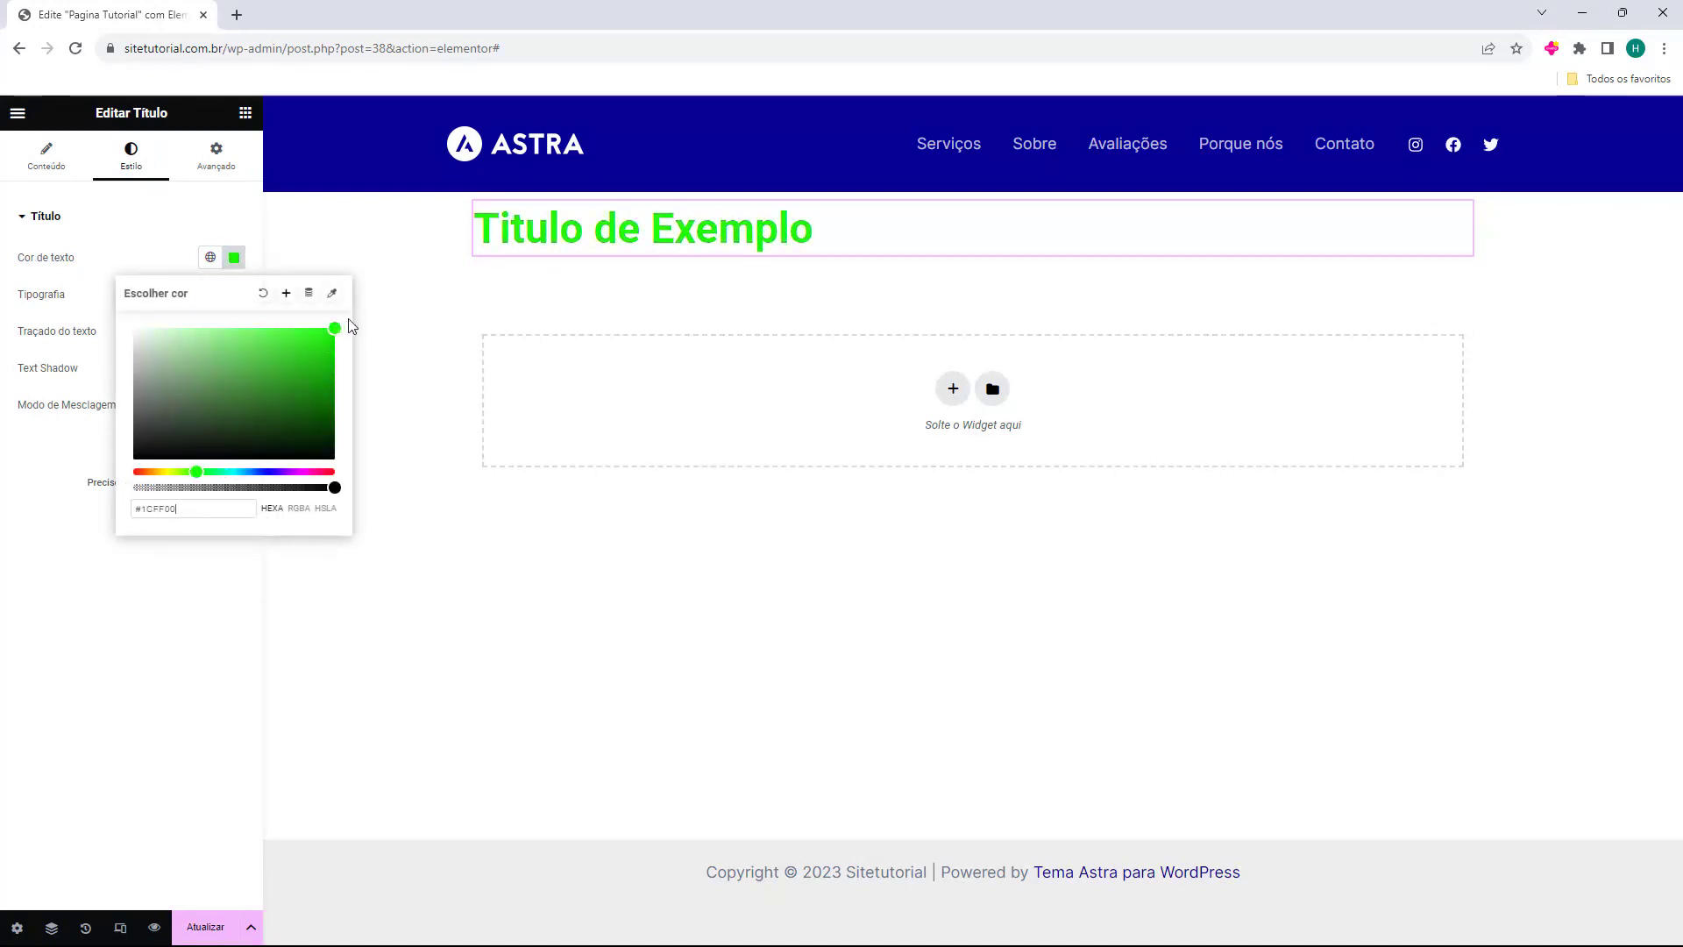
click(286, 412)
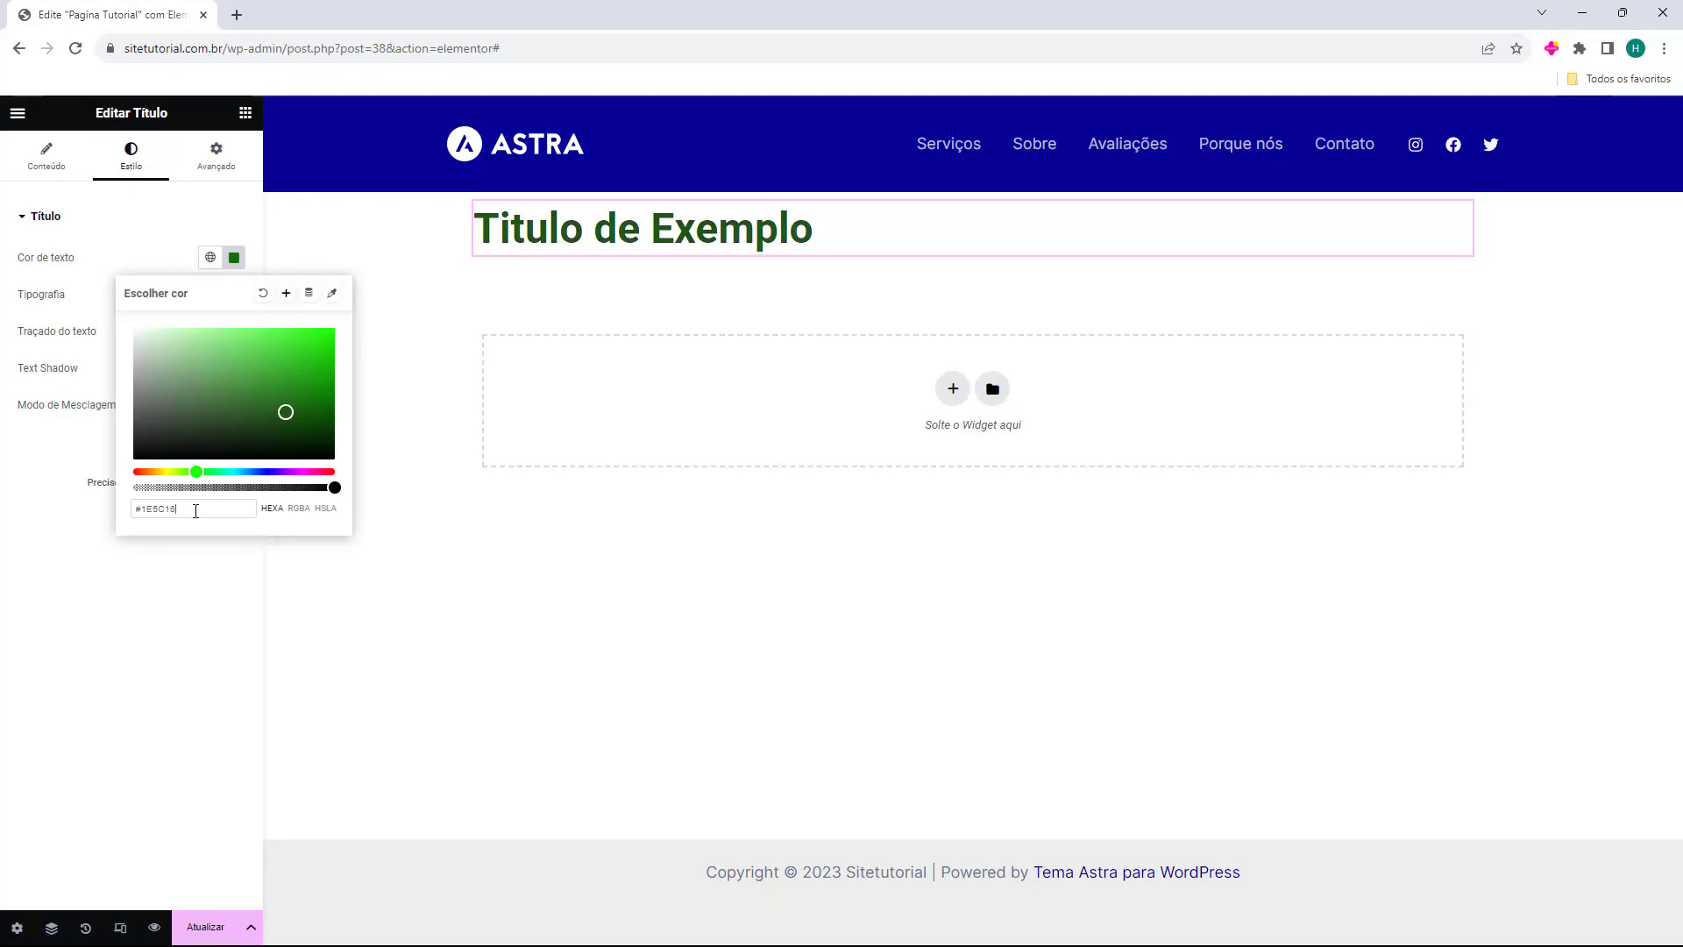
- Set the title's text color to black (#000000)
double_click(159, 509)
drag(189, 439, 112, 477)
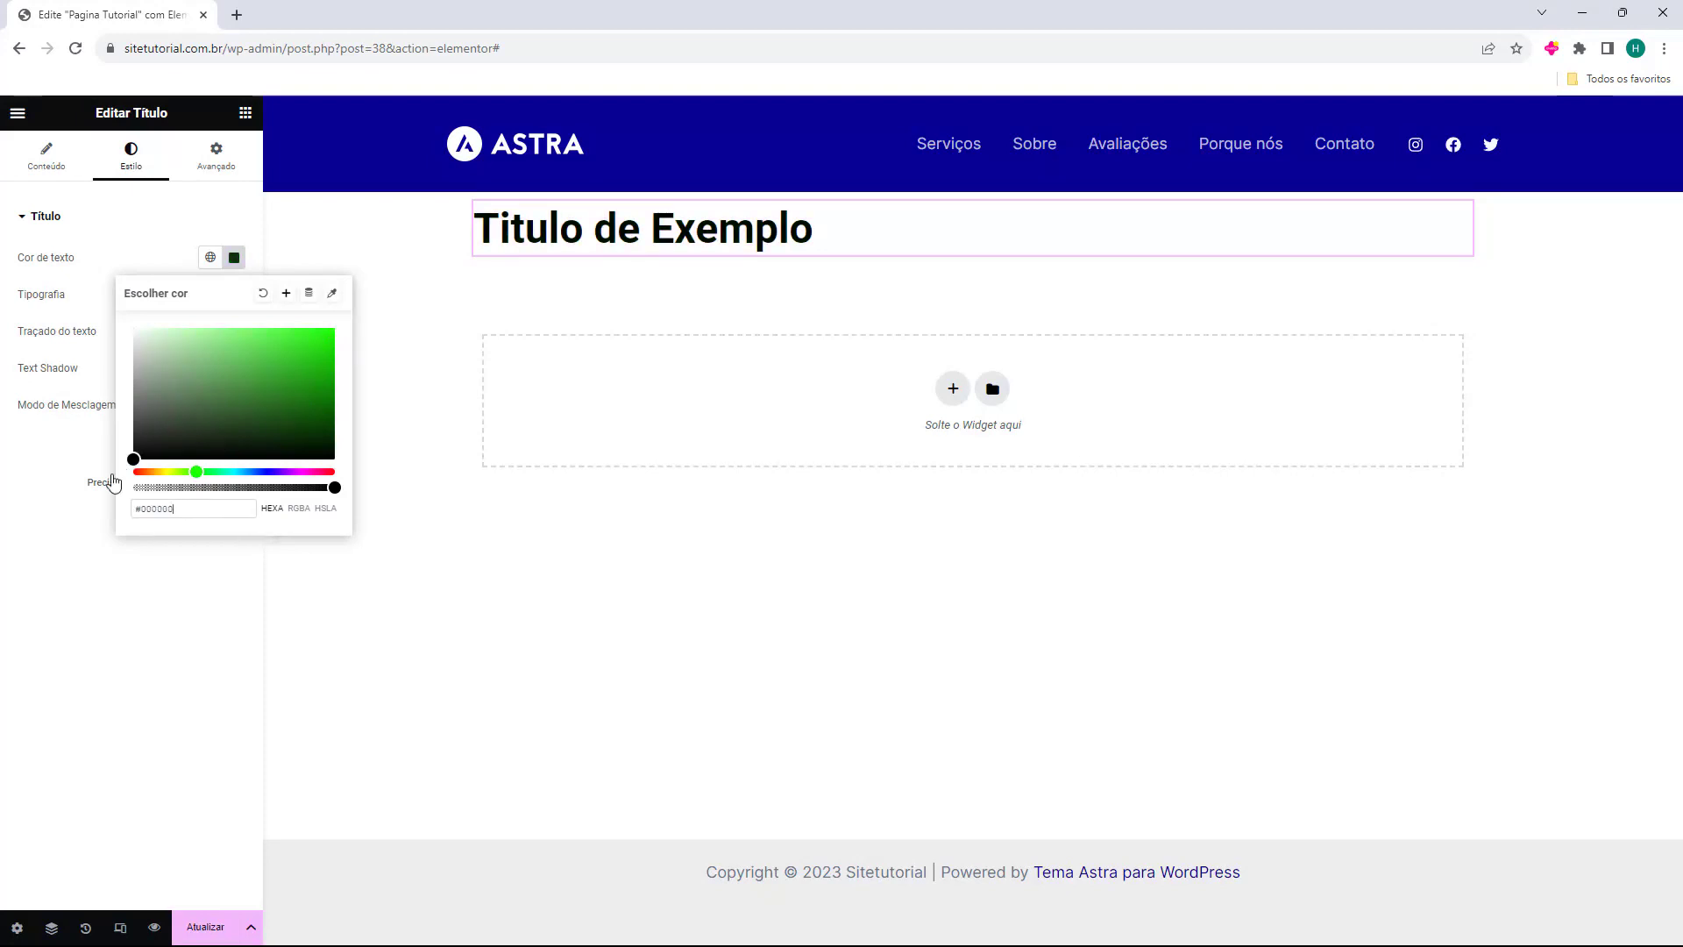
click(27, 309)
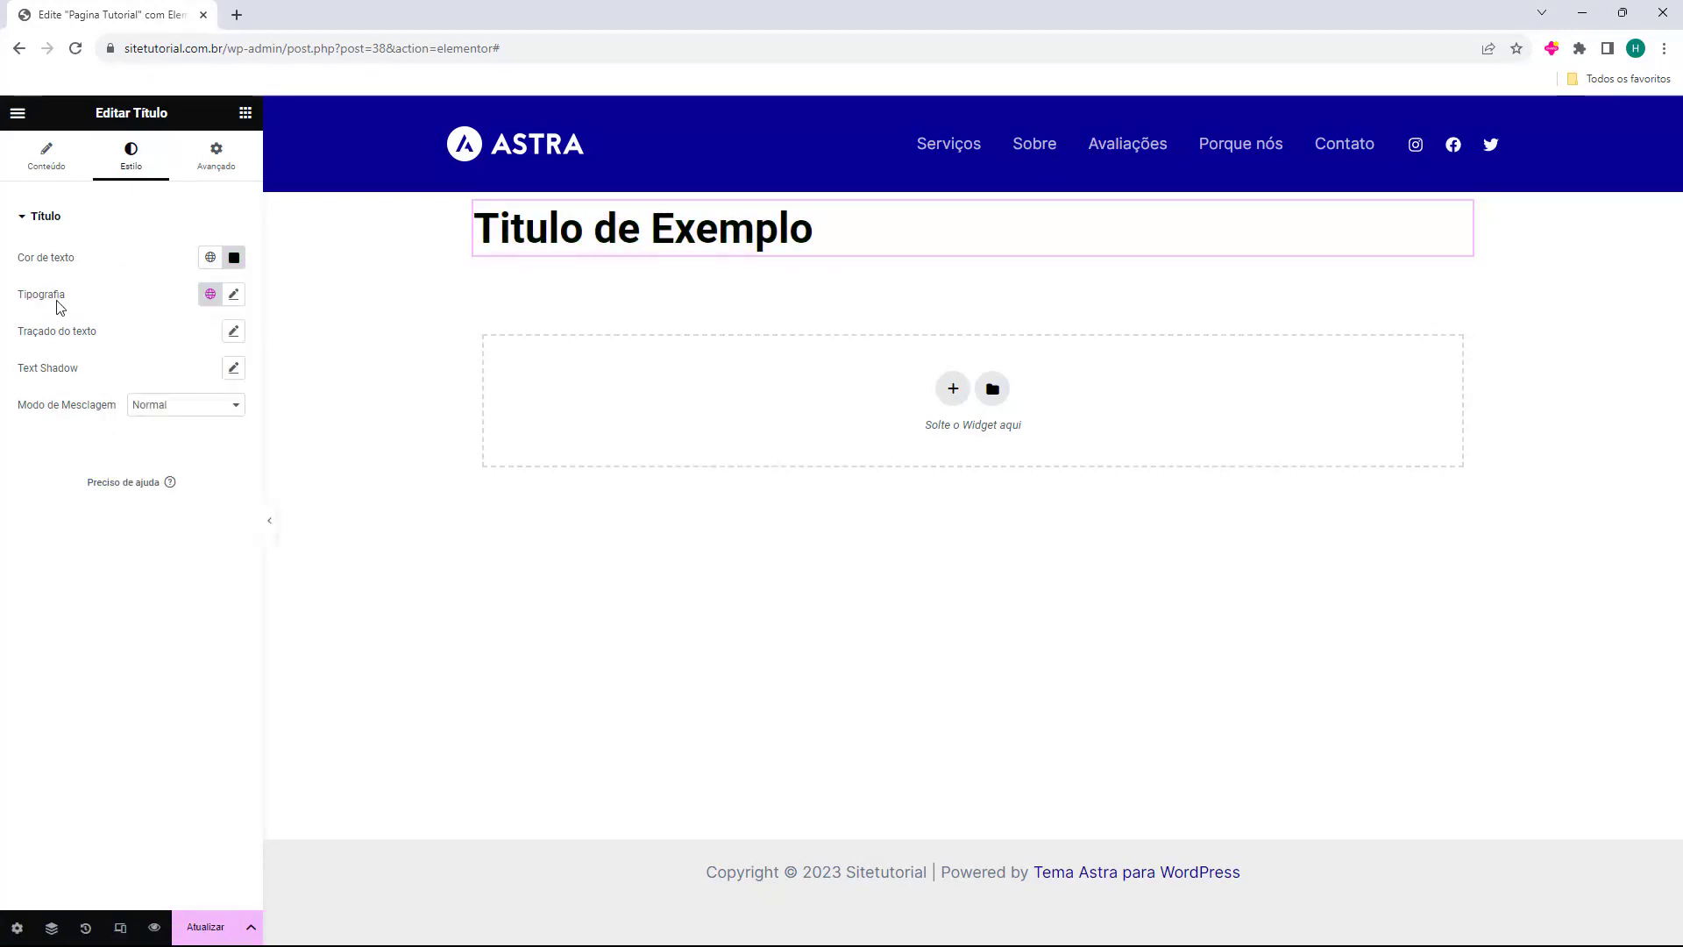
- Try a serif font family in the title's typography settings
click(235, 296)
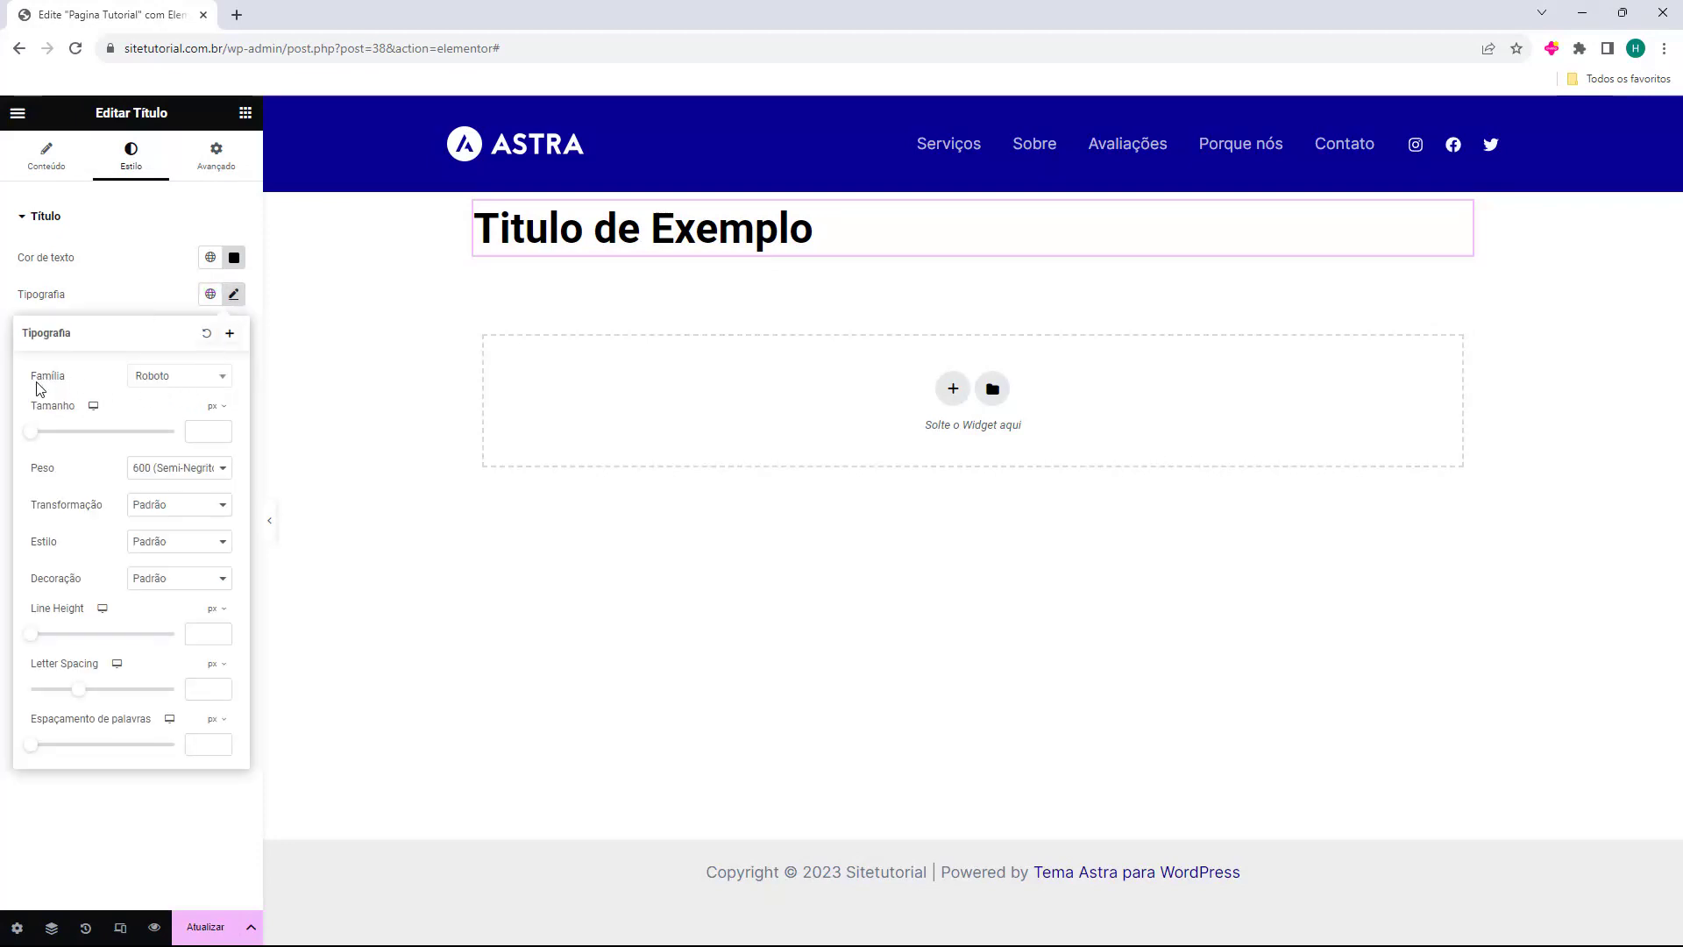
drag(36, 380, 76, 379)
click(77, 379)
click(153, 378)
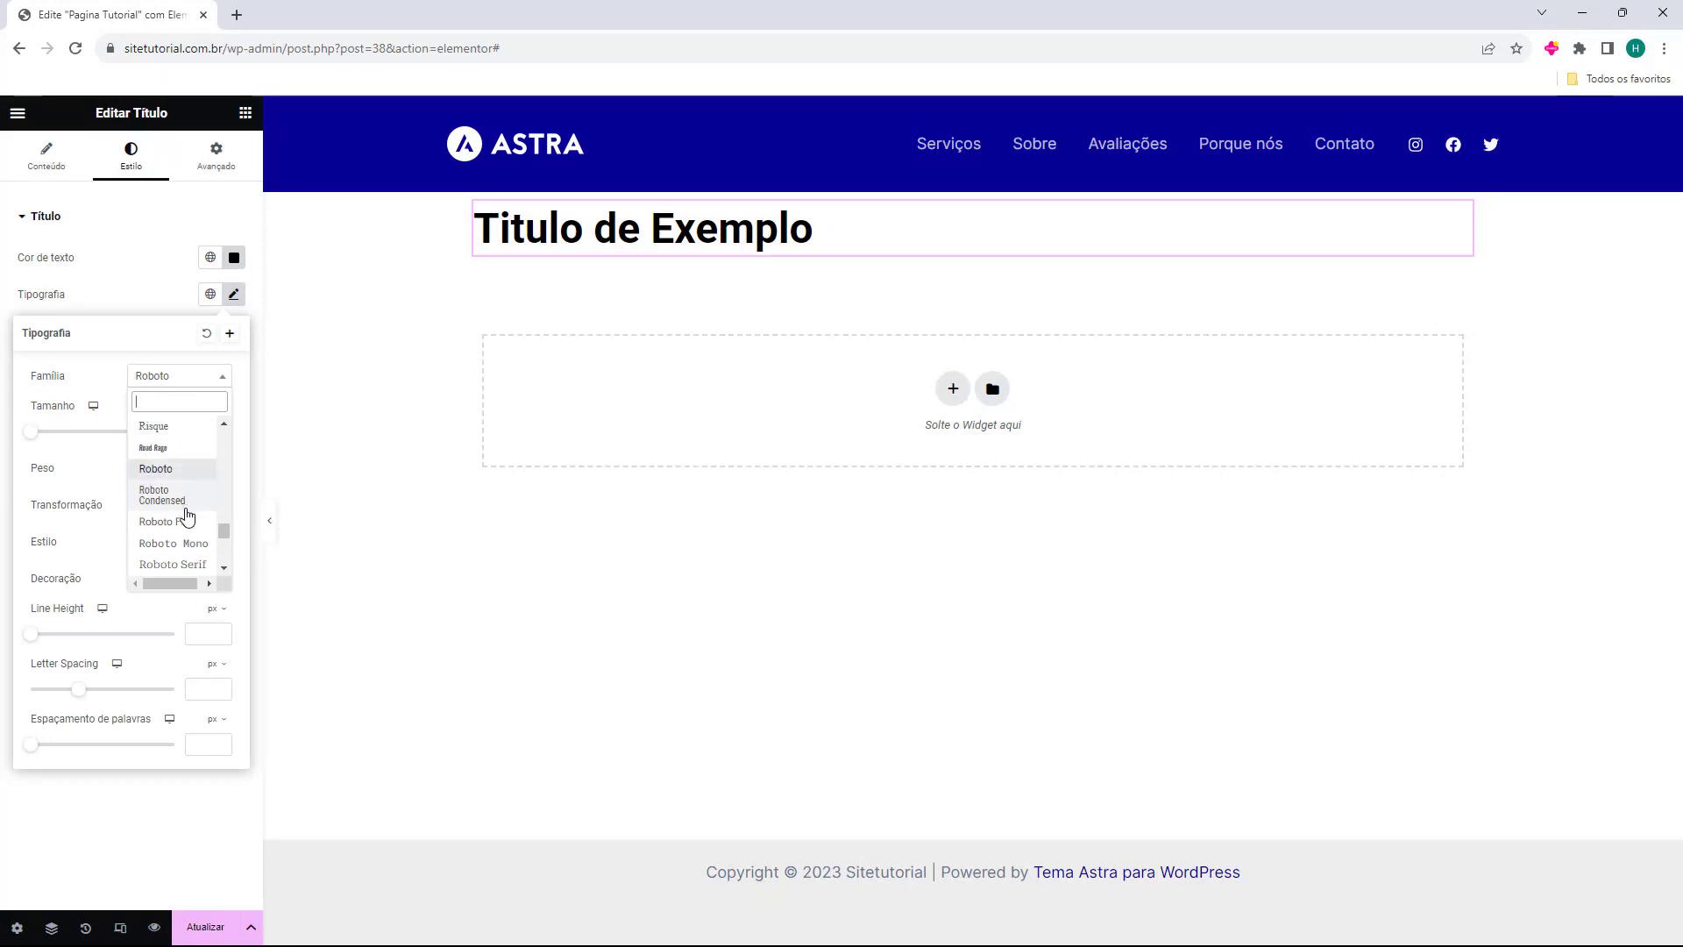
scroll(188, 517, down, 5)
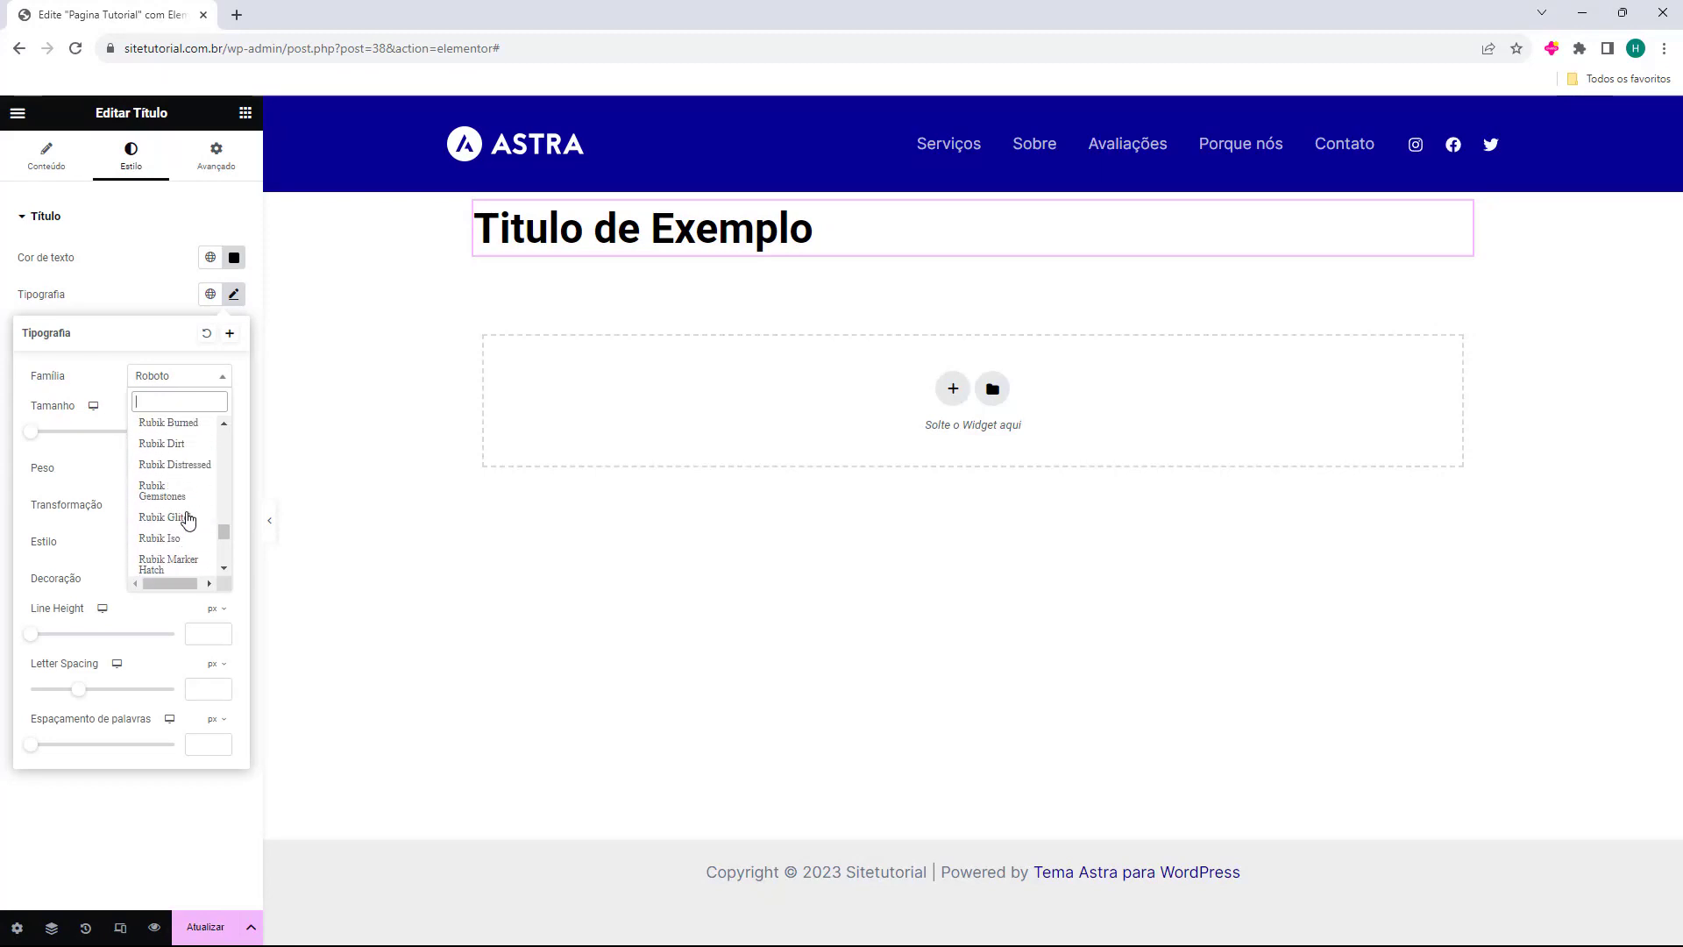
scroll(188, 519, down, 8)
click(175, 464)
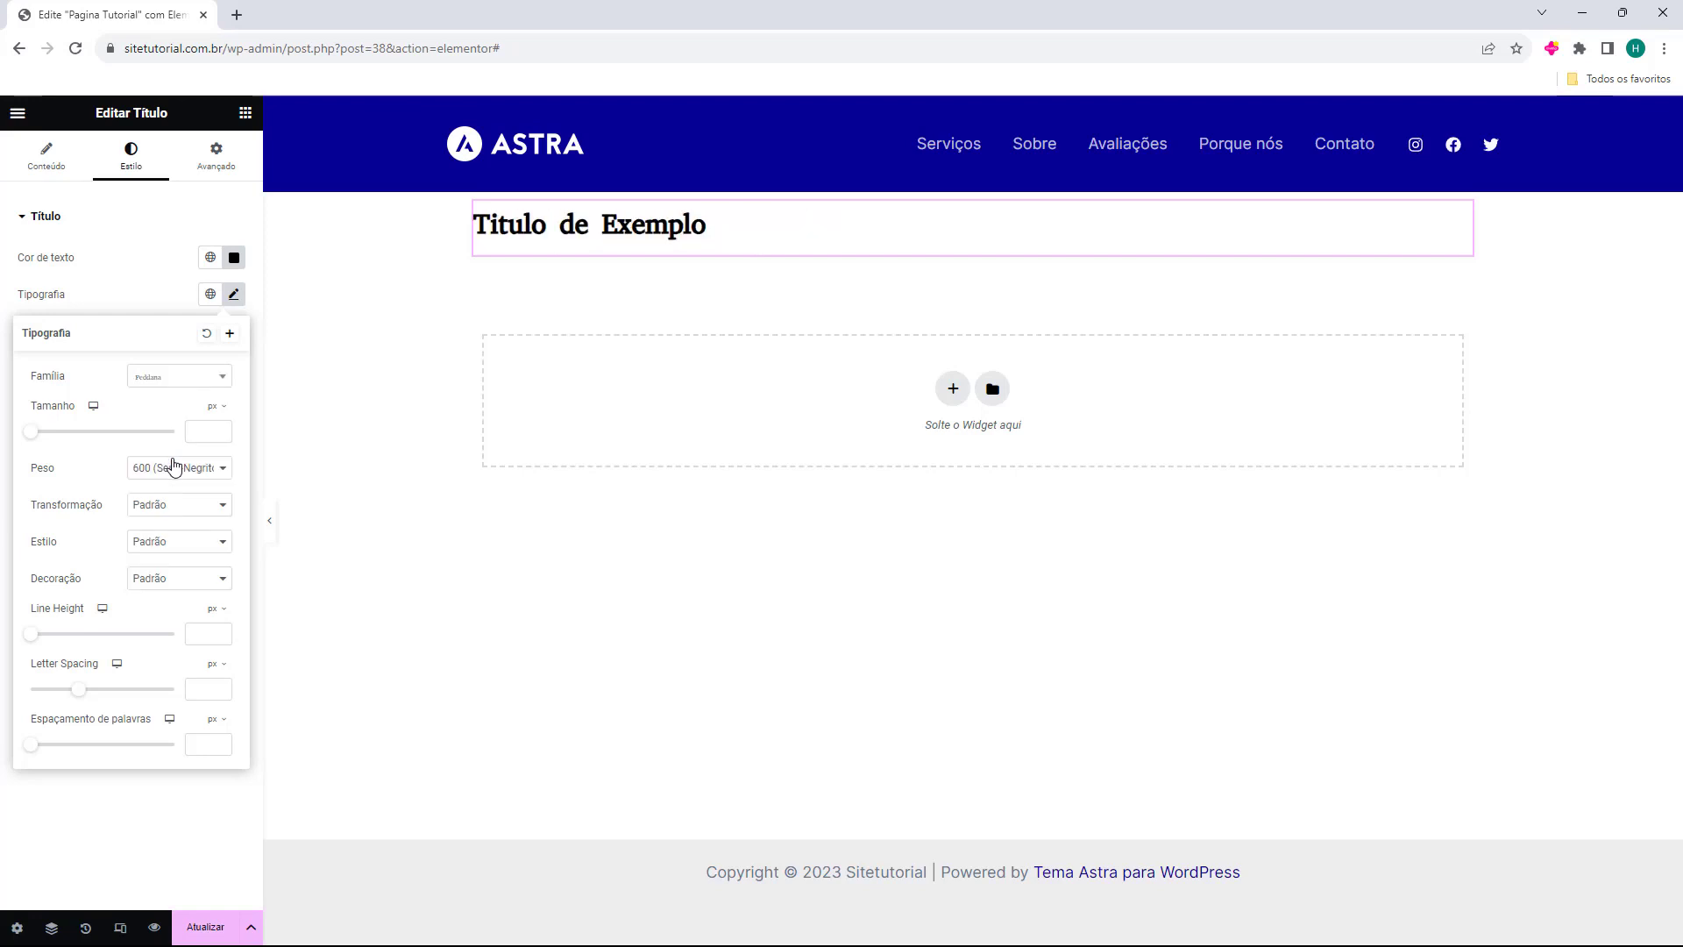
- Try the Paytone One font family on the title and set the family back to Roboto
click(195, 386)
scroll(180, 476, up, 3)
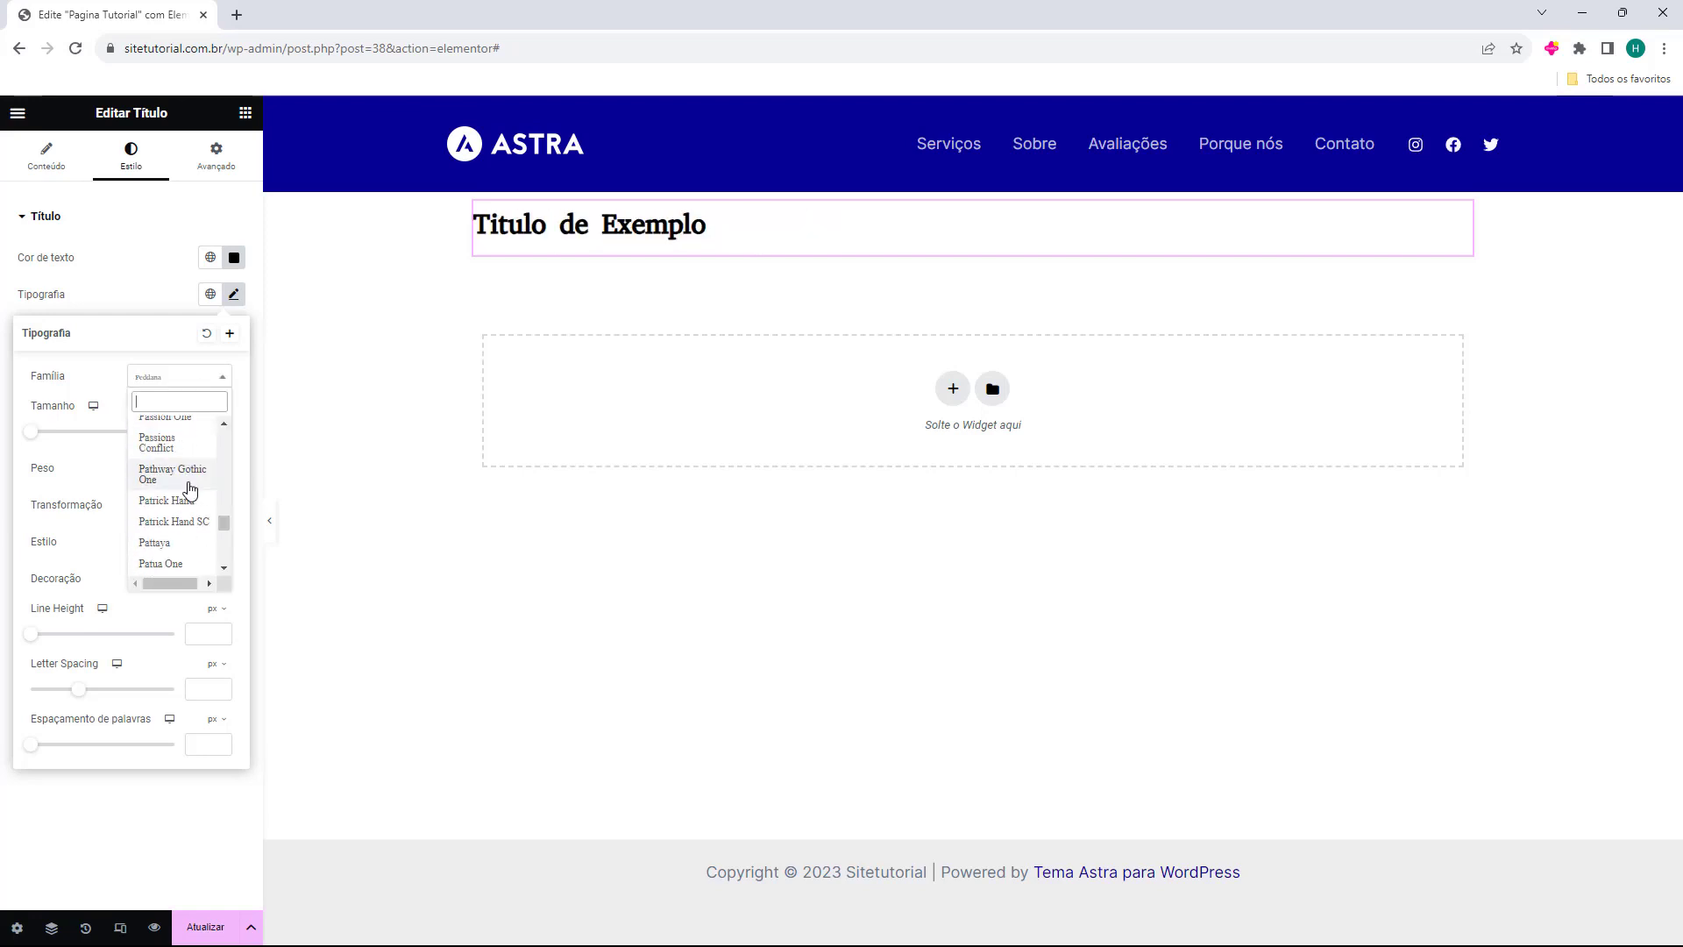
scroll(188, 488, down, 3)
click(186, 491)
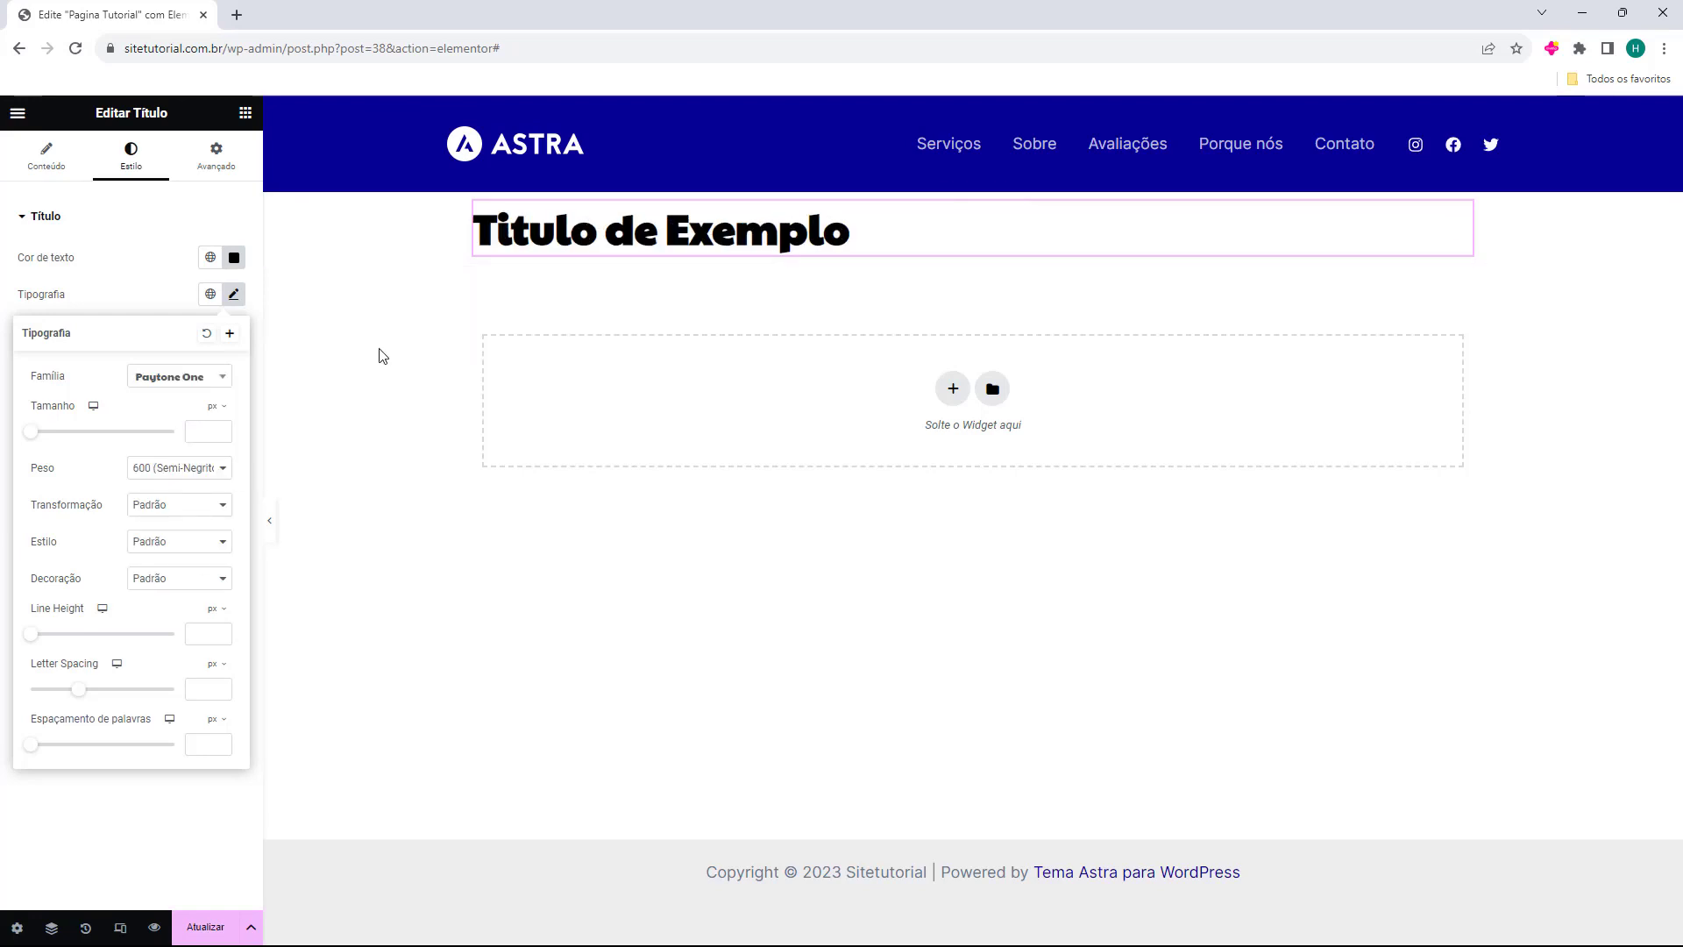
click(217, 380)
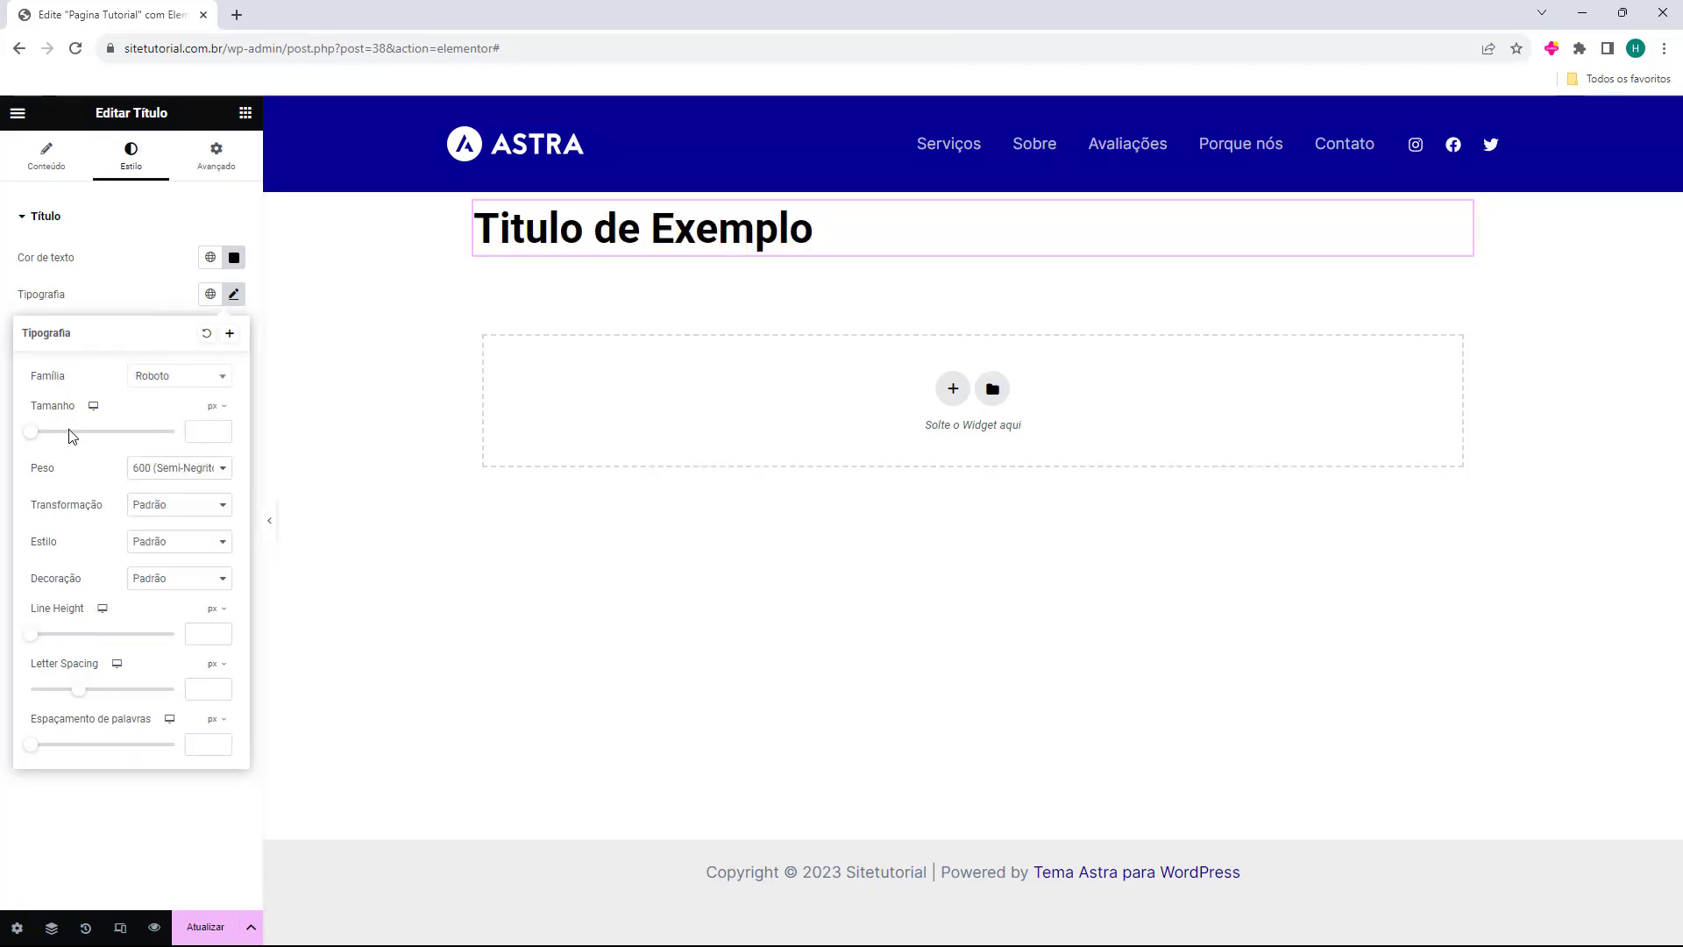
- Set the title's font size to 37 px and try the weights 100 (Fino), 200 (Extra claro) and 300 (Claro)
mouse_move(35, 438)
mouse_down()
mouse_move(88, 438)
mouse_move(61, 452)
mouse_up()
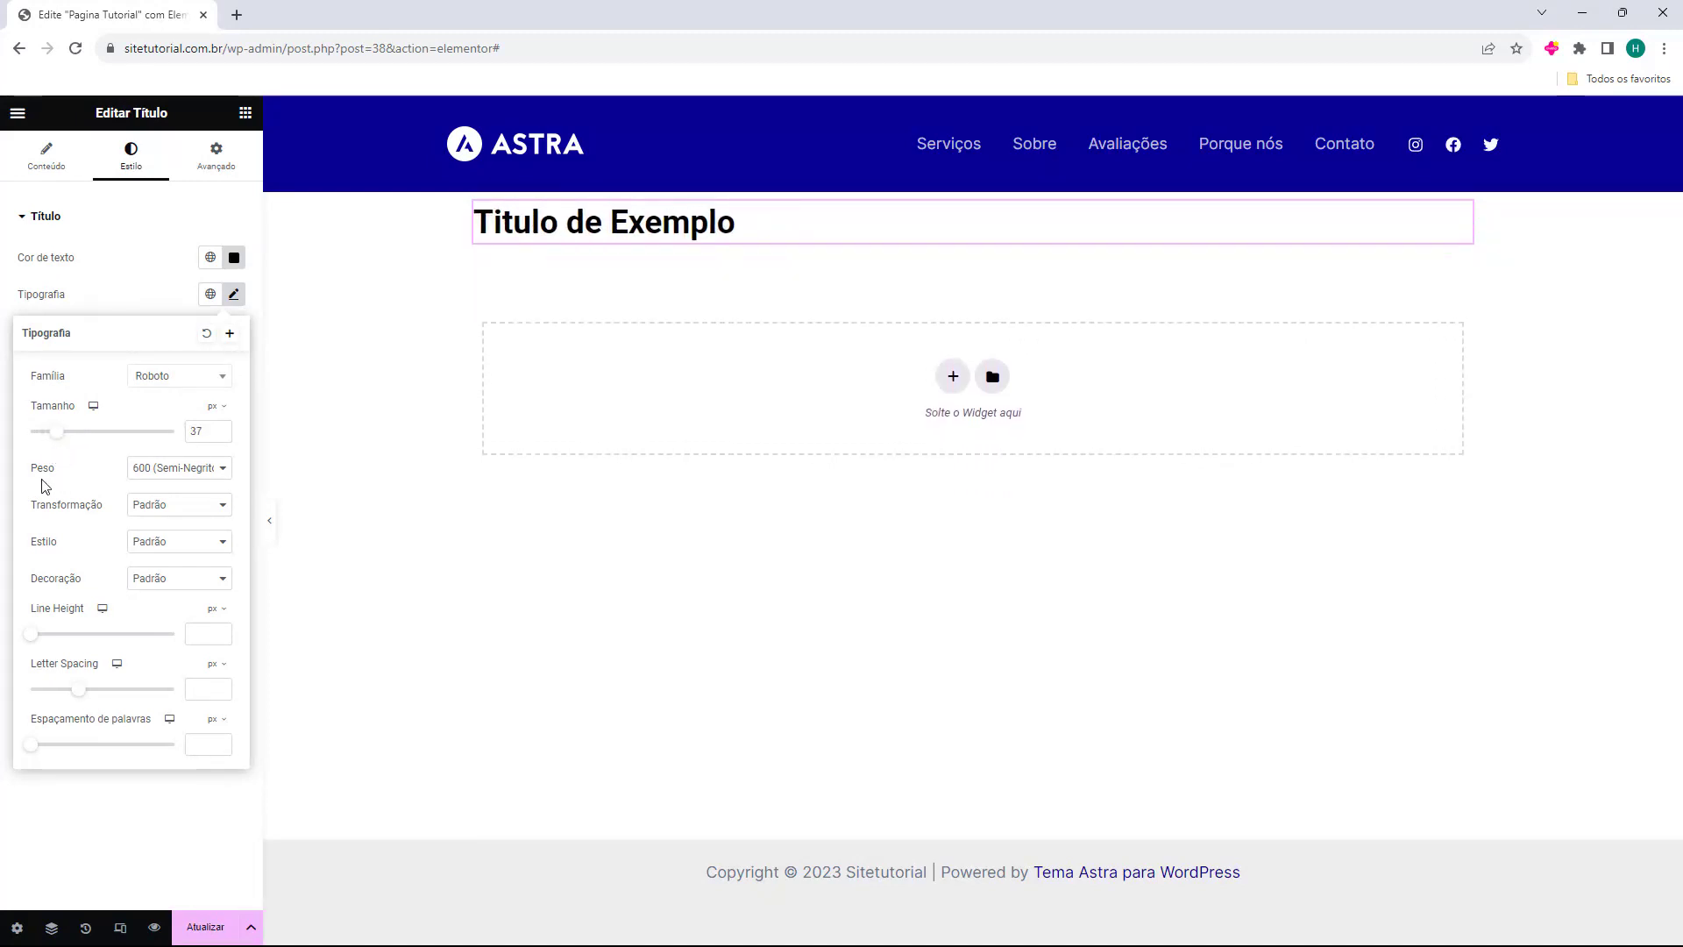
click(136, 476)
click(156, 487)
click(155, 473)
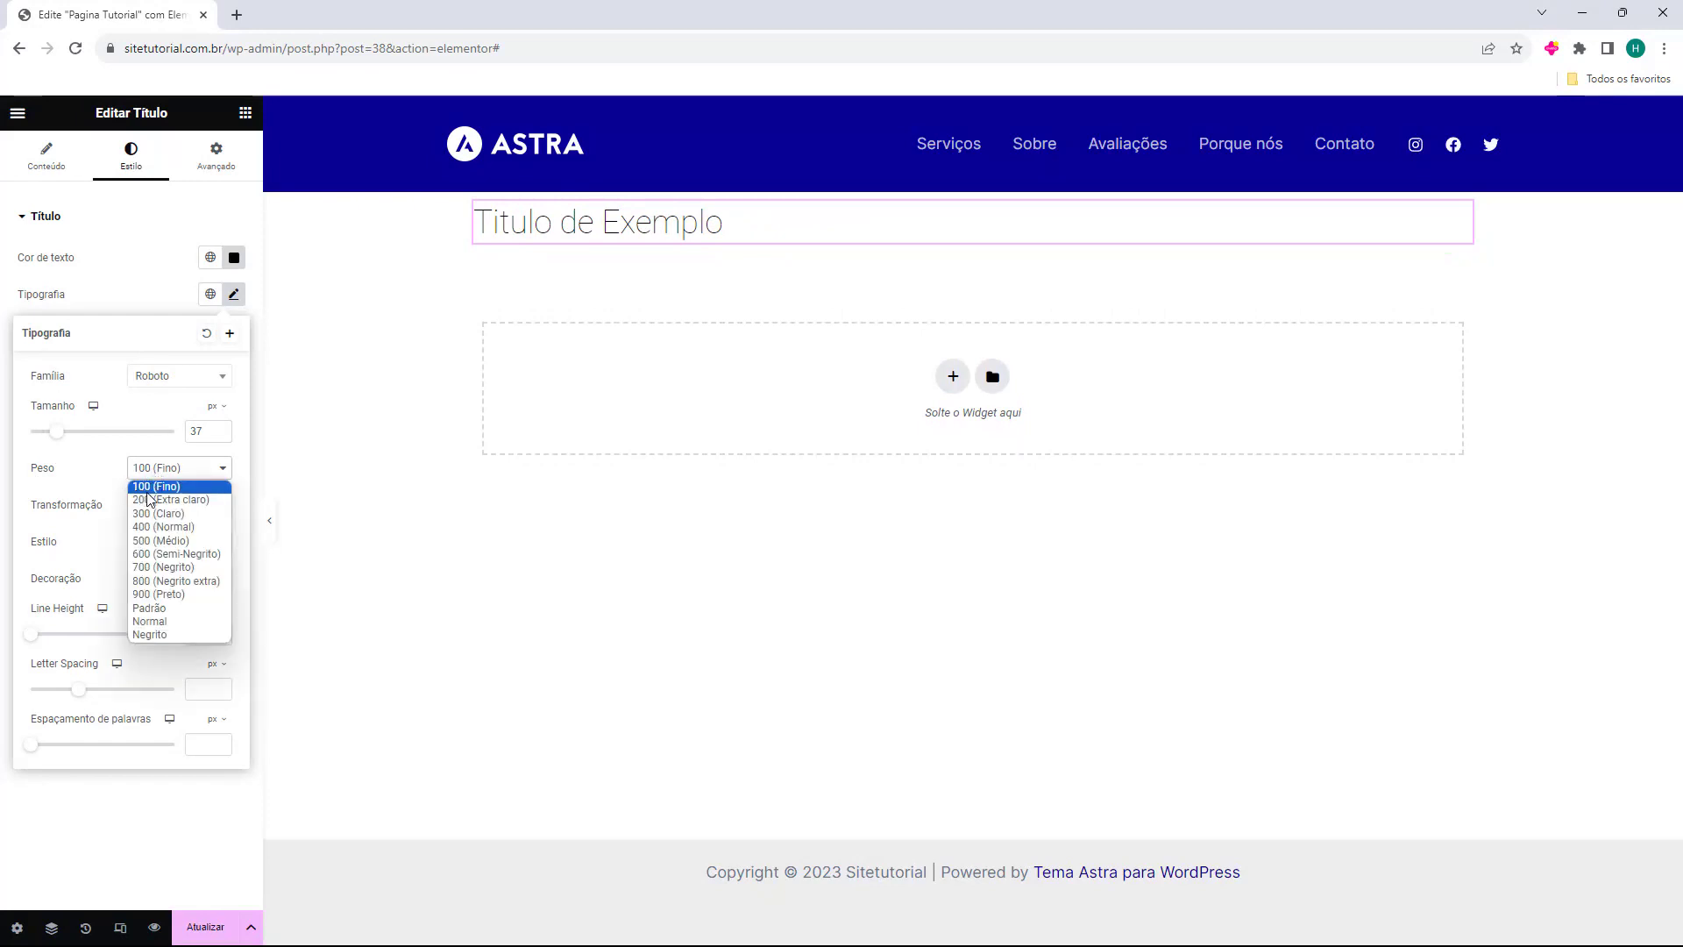
click(153, 500)
click(158, 473)
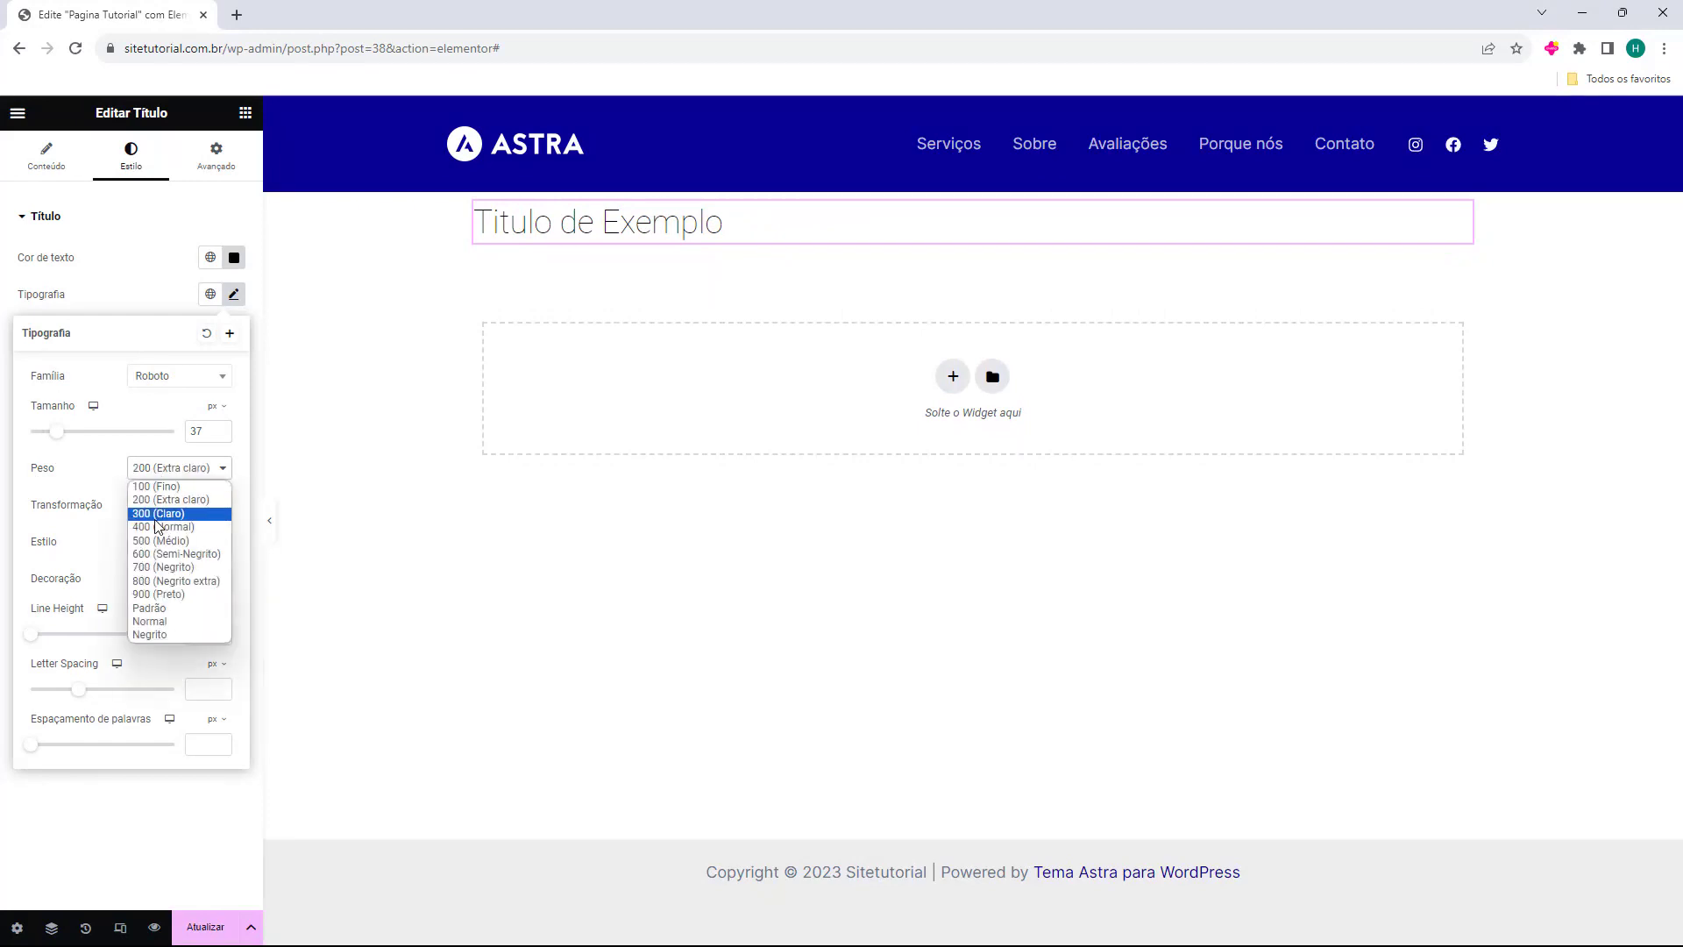
click(158, 513)
- Try the weights 500 (Médio), 900 (Preto), Normal and Negrito on the title and return it to 600 (Semi-Negrito)
click(171, 474)
click(167, 540)
click(173, 473)
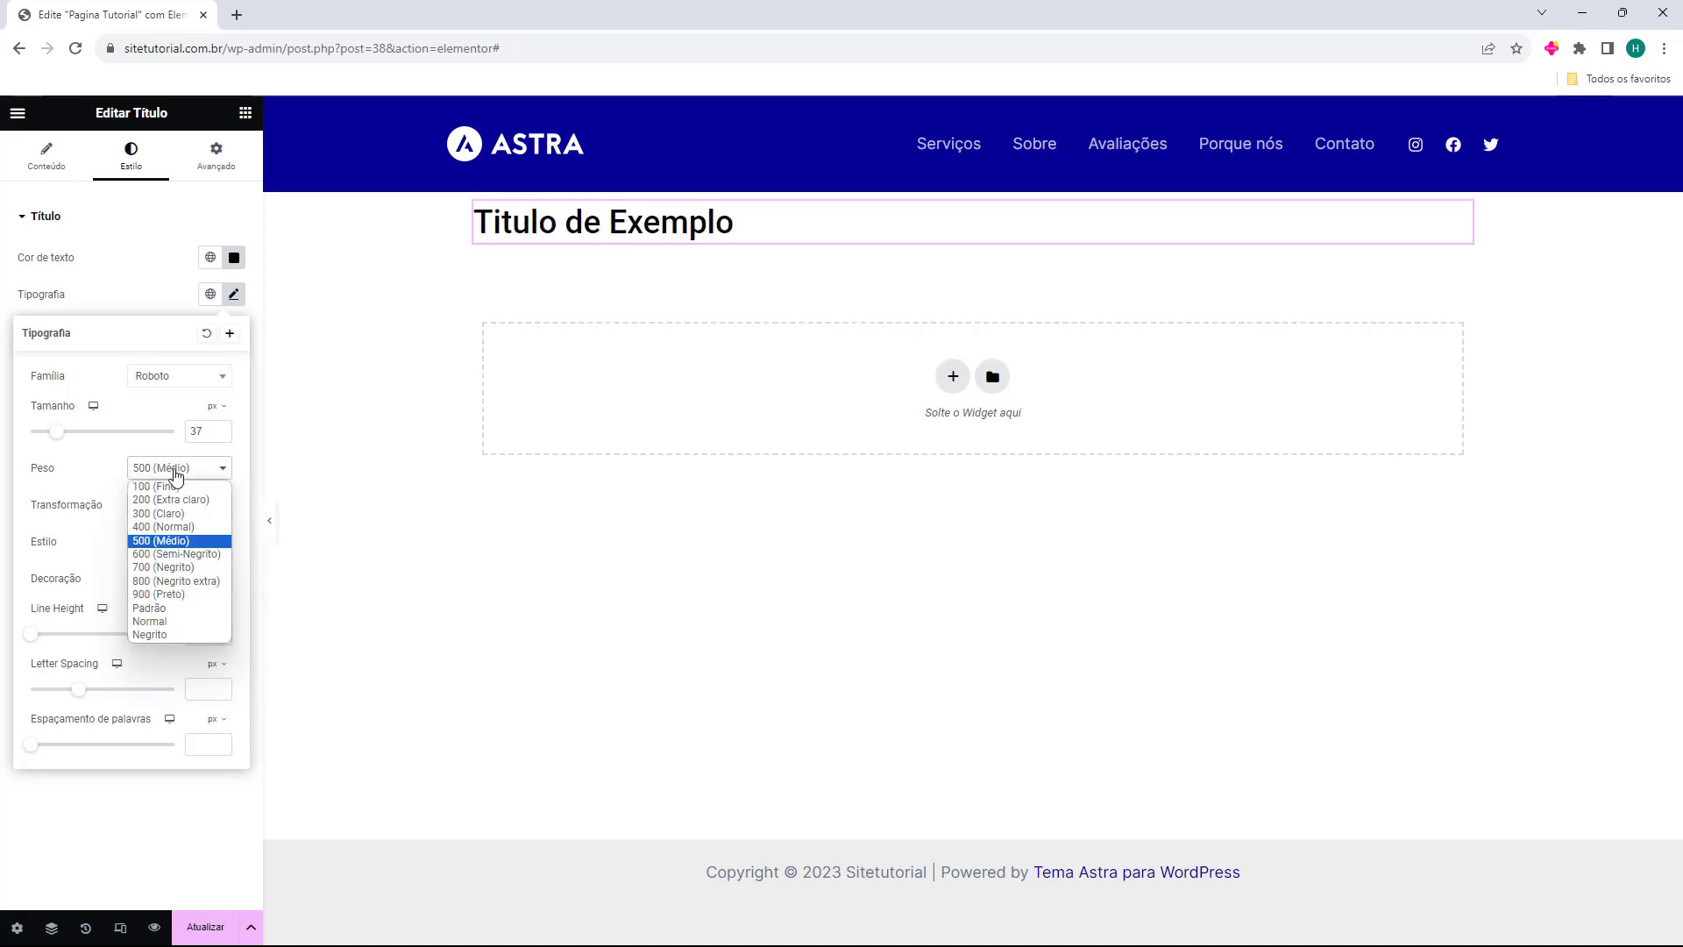
click(179, 595)
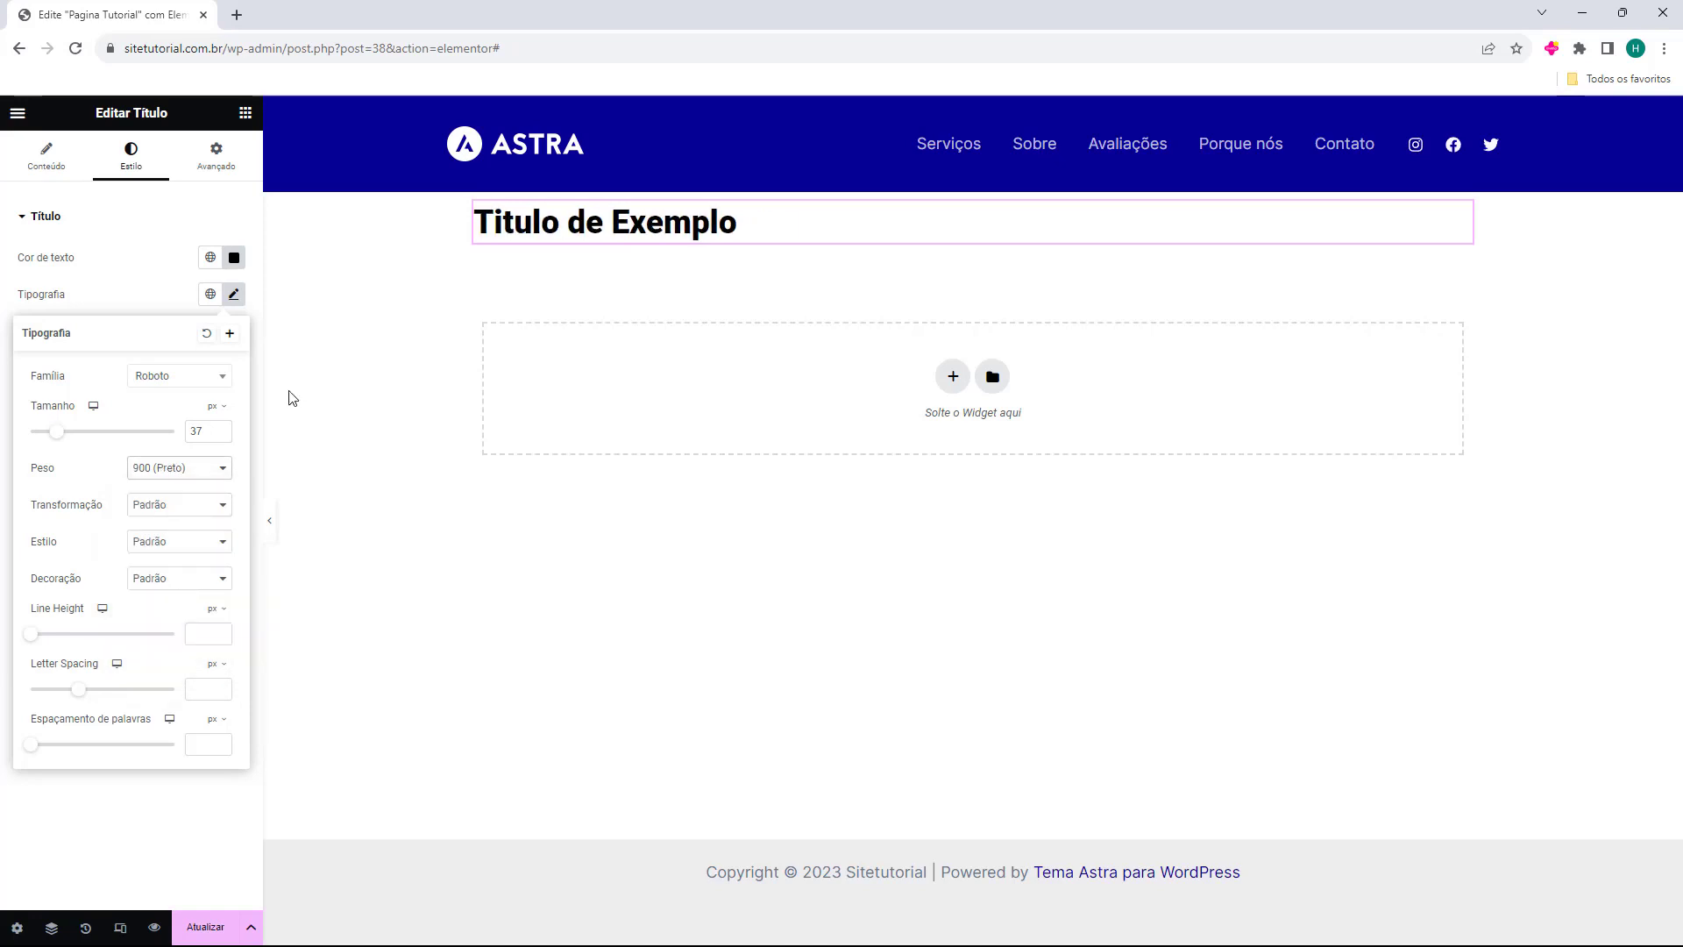
click(224, 468)
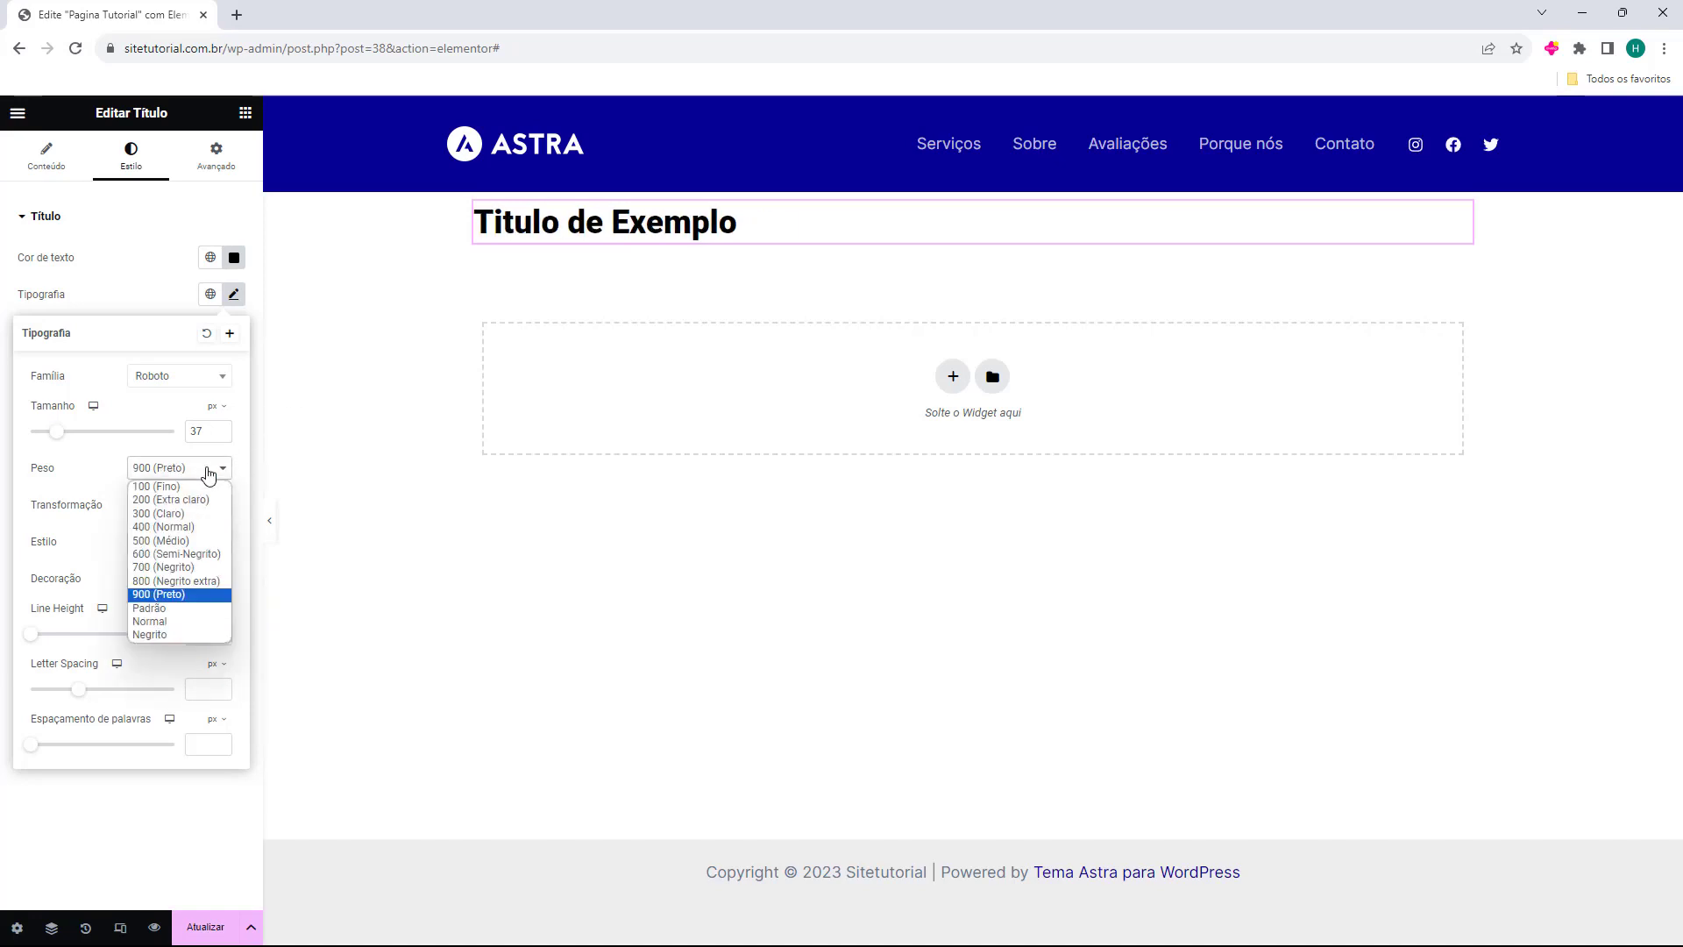
click(174, 622)
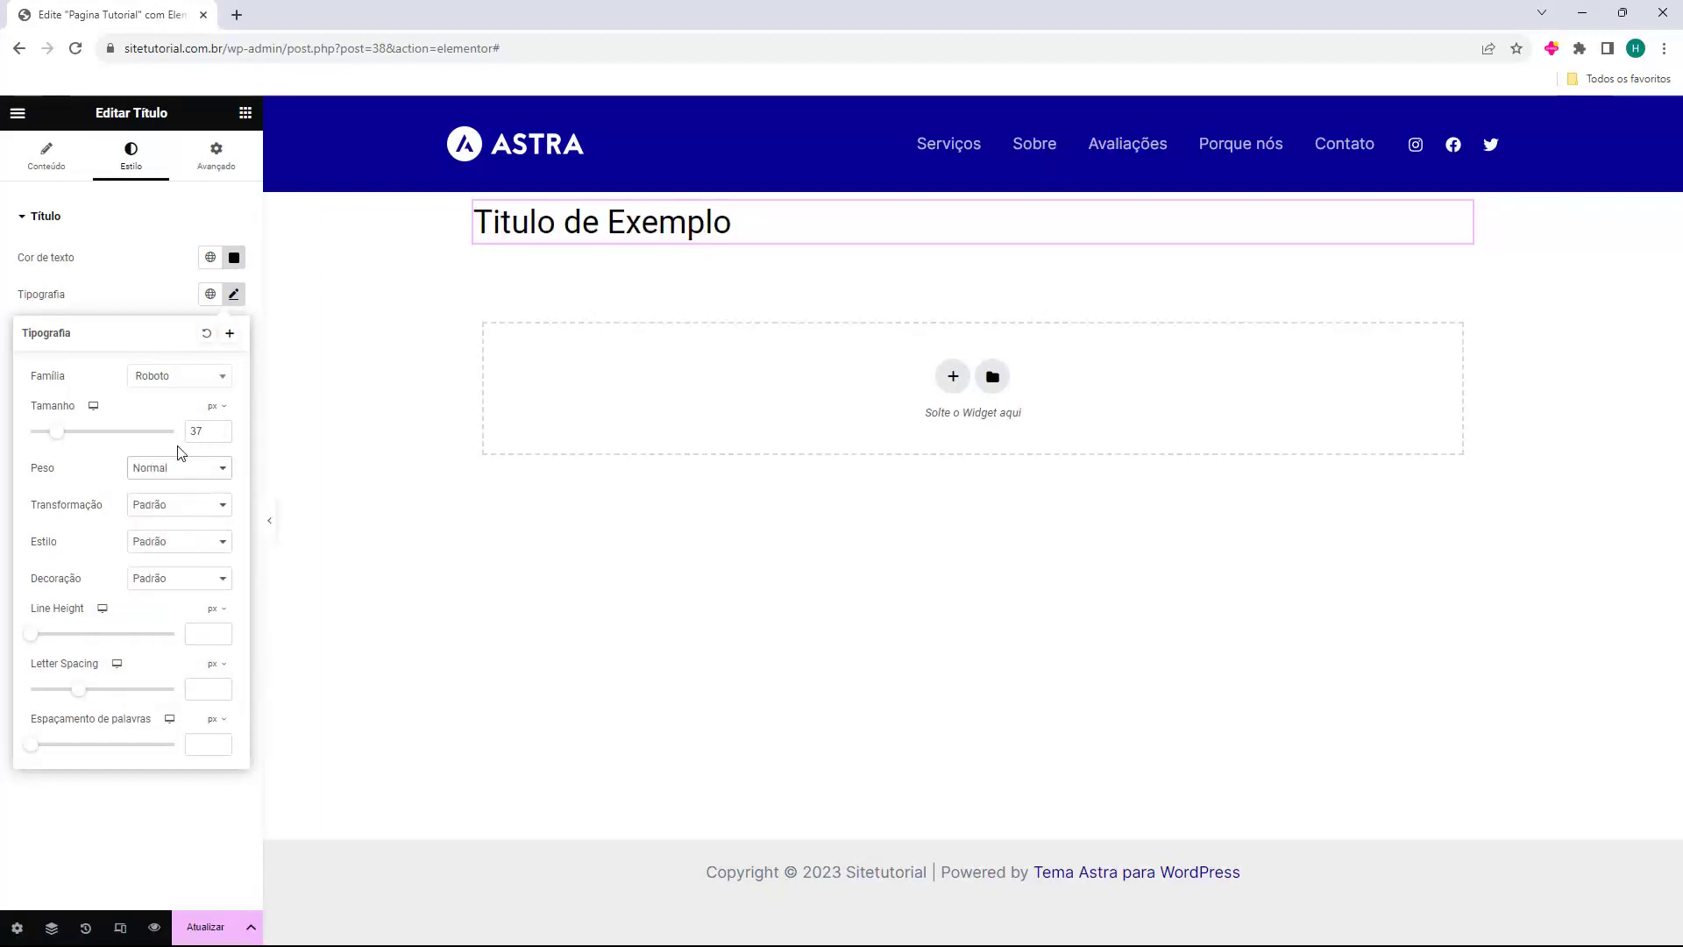
click(173, 469)
click(171, 639)
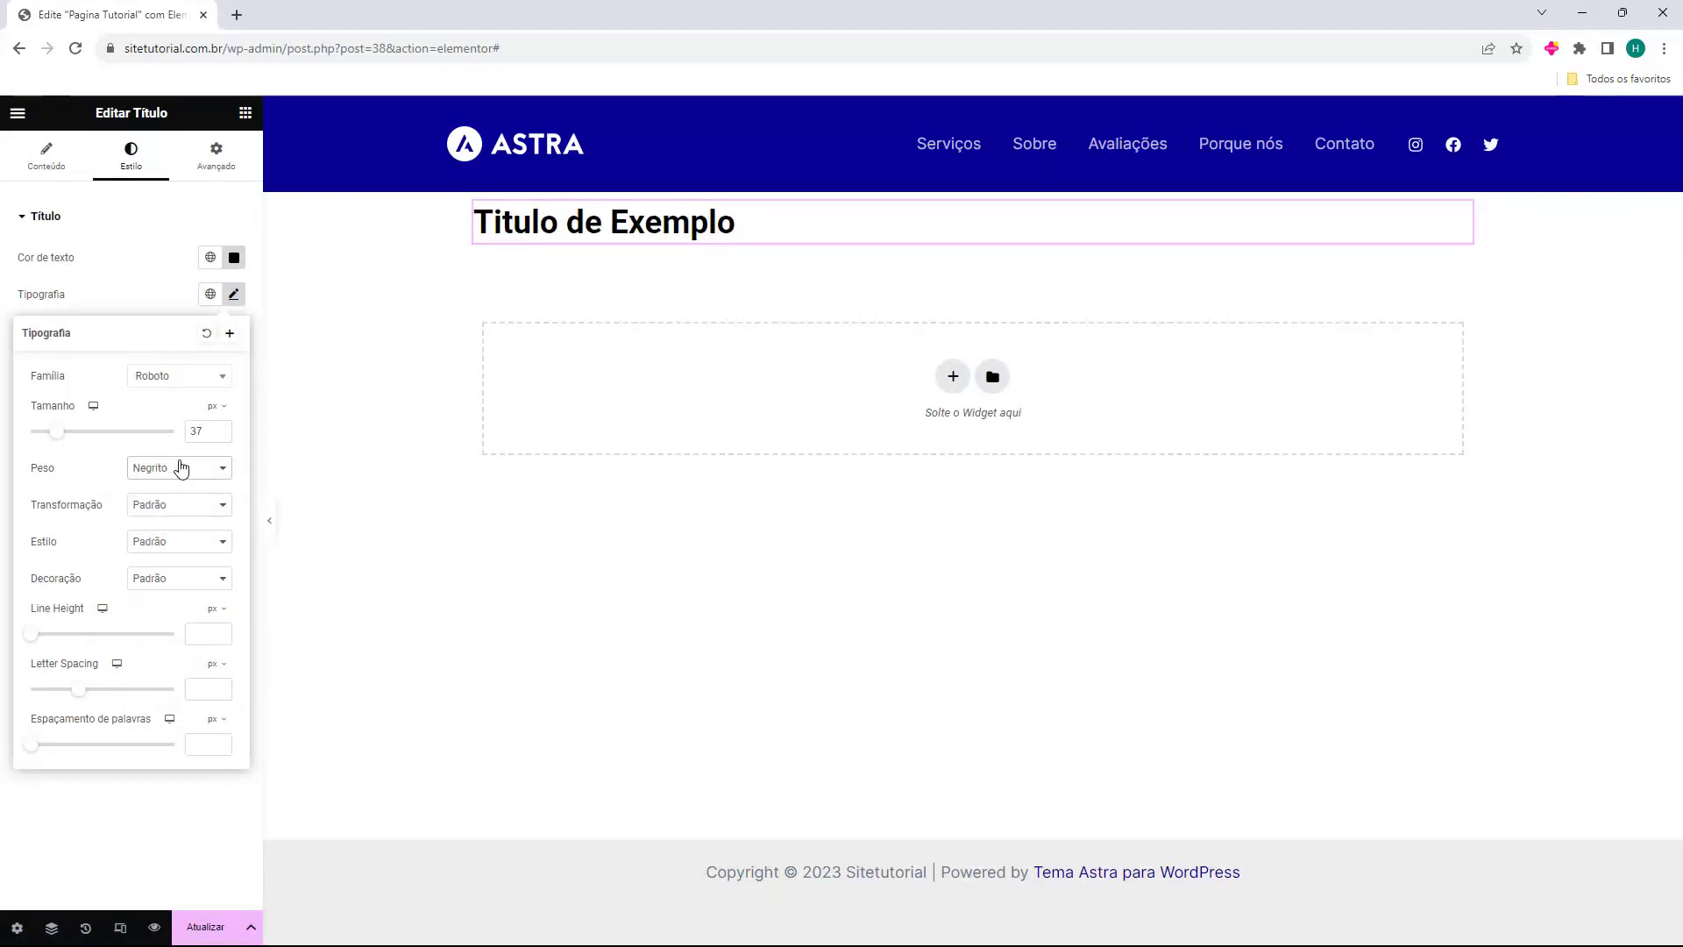
- Try the Maiúsculas, Minúsculas, Capitalizar and Normal text transformations on the title and return it to Padrão
click(167, 506)
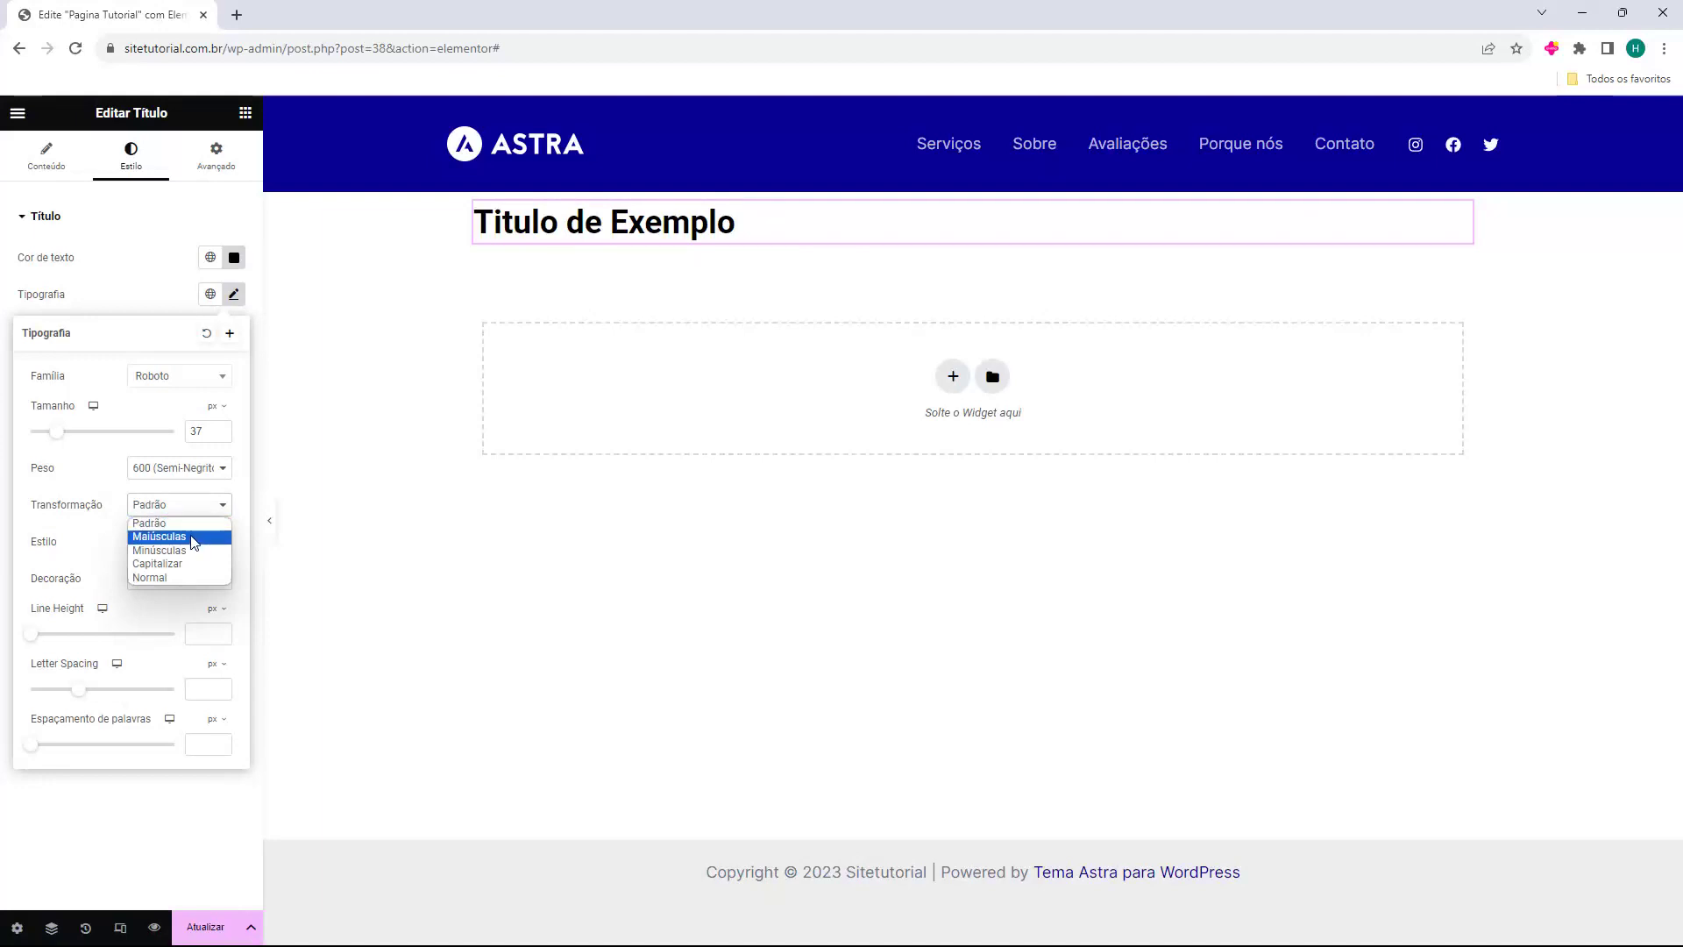
click(192, 533)
click(190, 506)
click(176, 550)
click(193, 506)
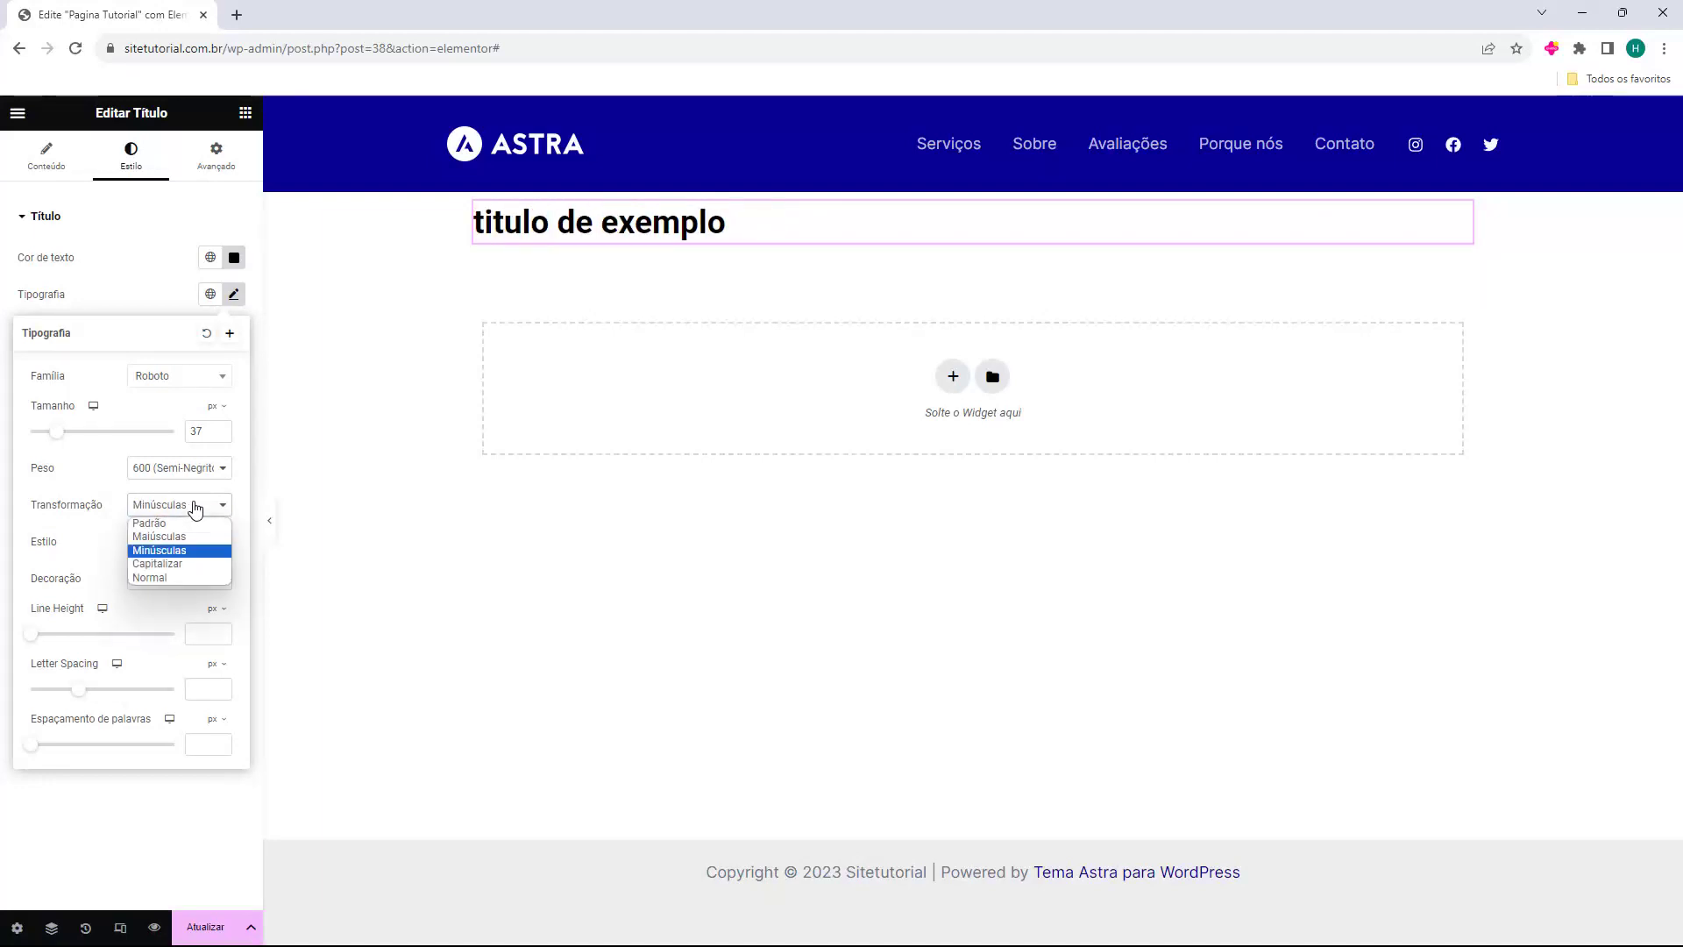
click(185, 565)
click(195, 505)
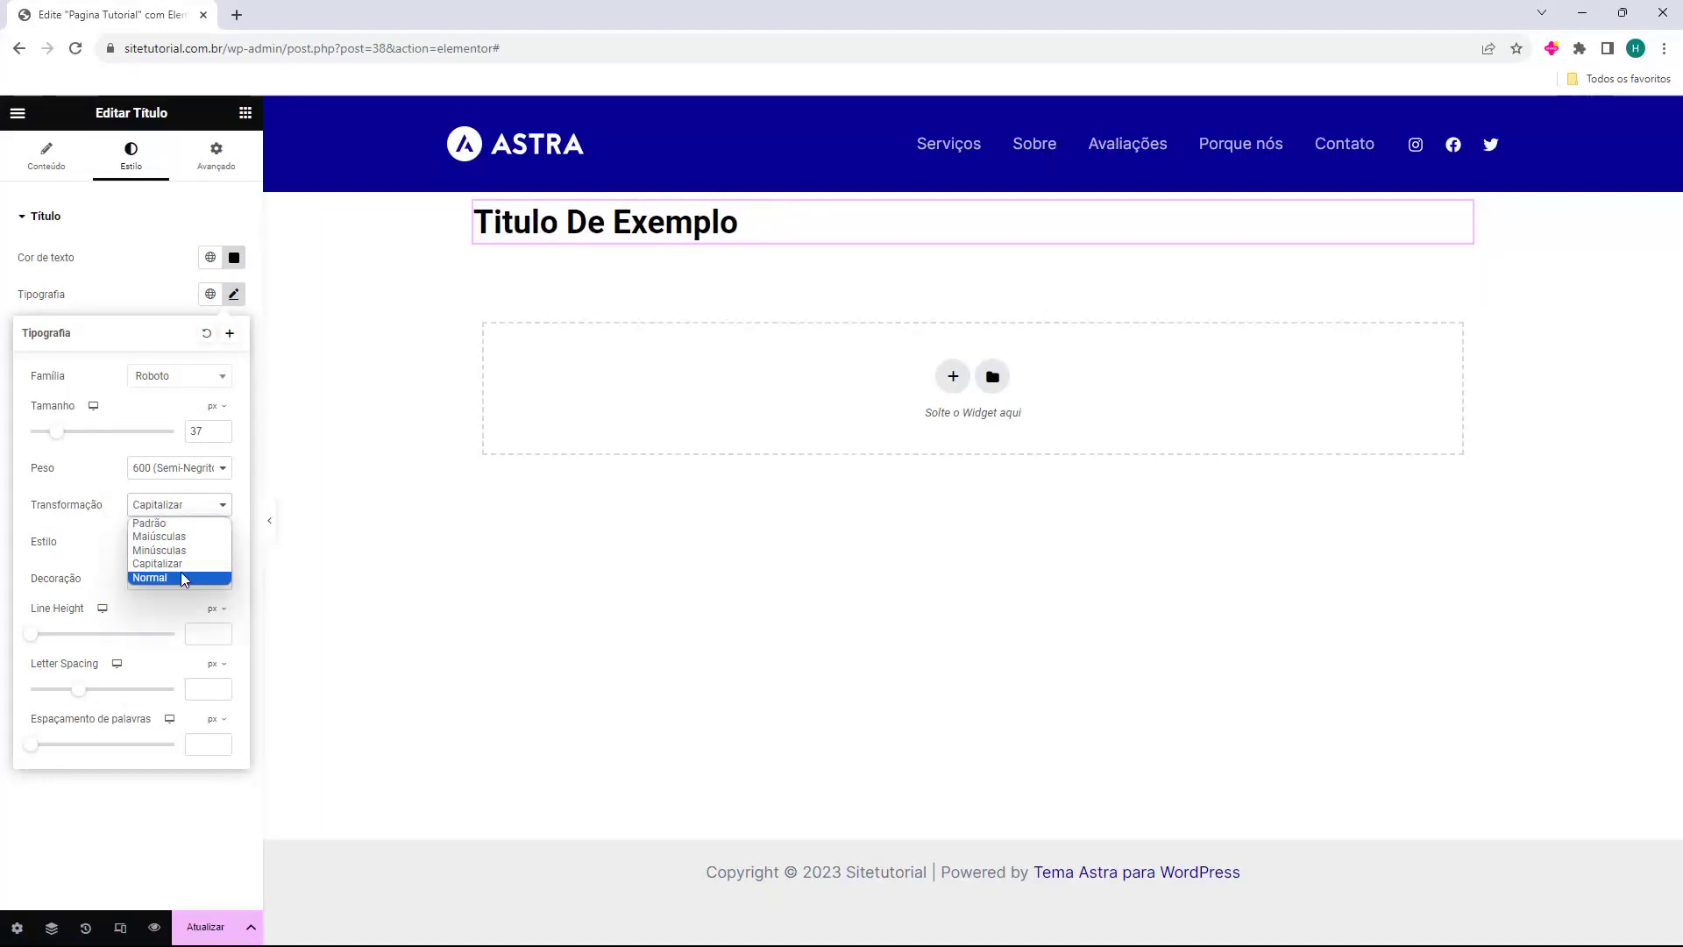
click(181, 576)
click(156, 506)
click(144, 522)
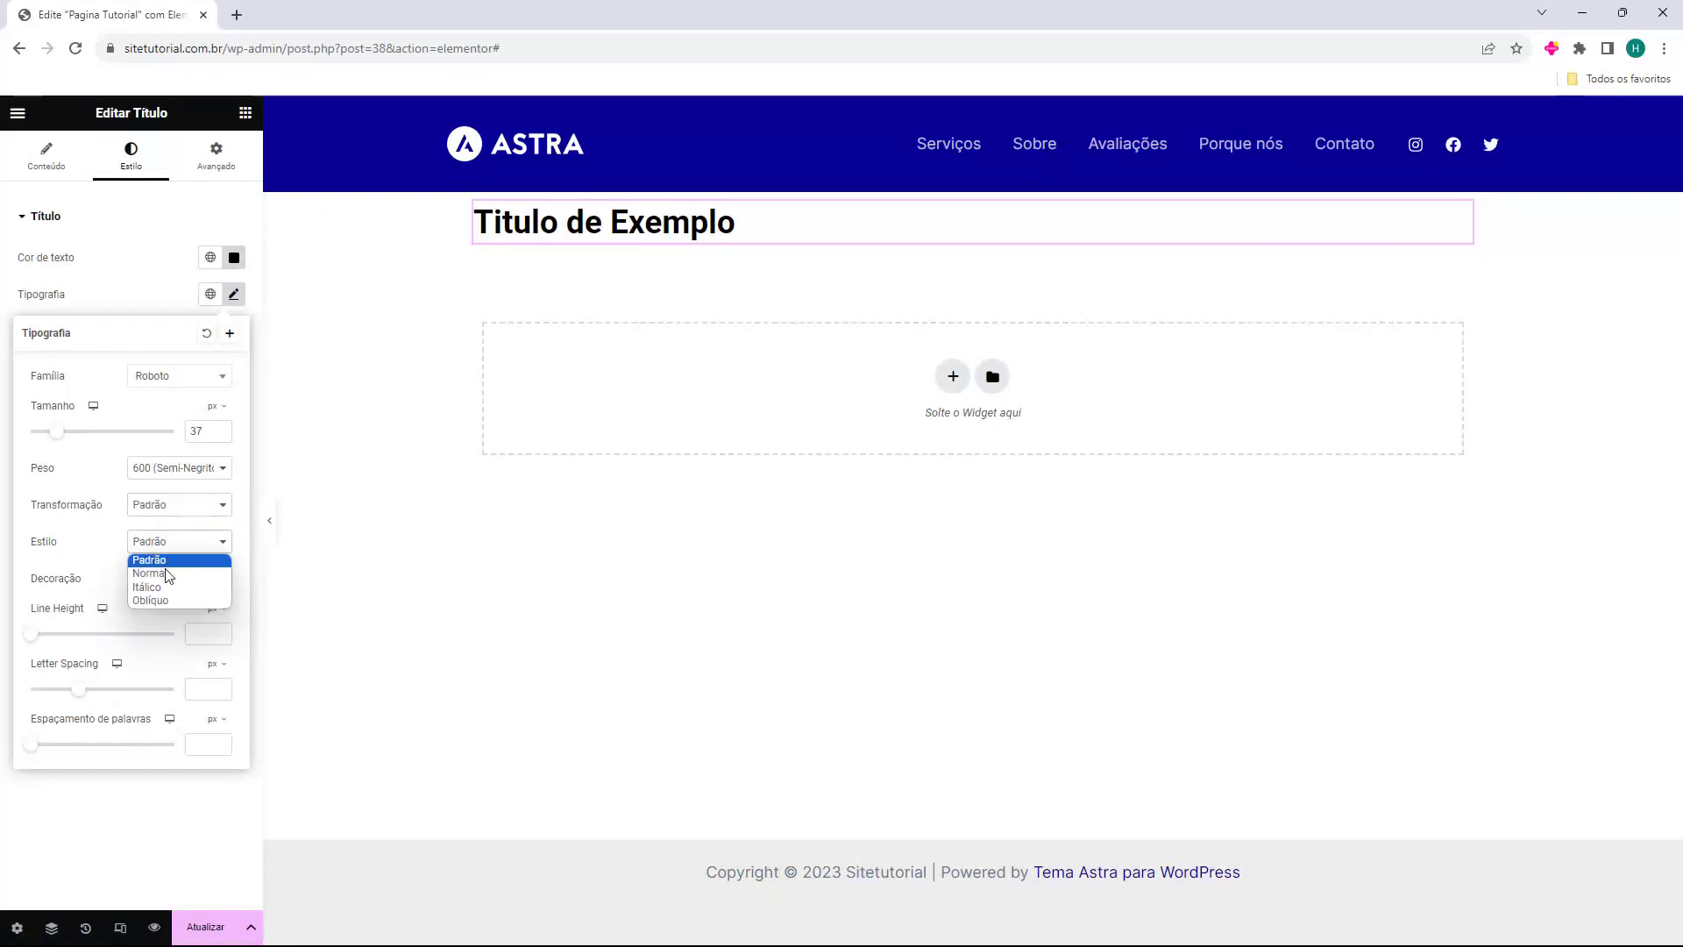
- Try the Normal, Itálico and Oblíquo font styles on the title and return the style to Padrão
click(159, 573)
click(171, 546)
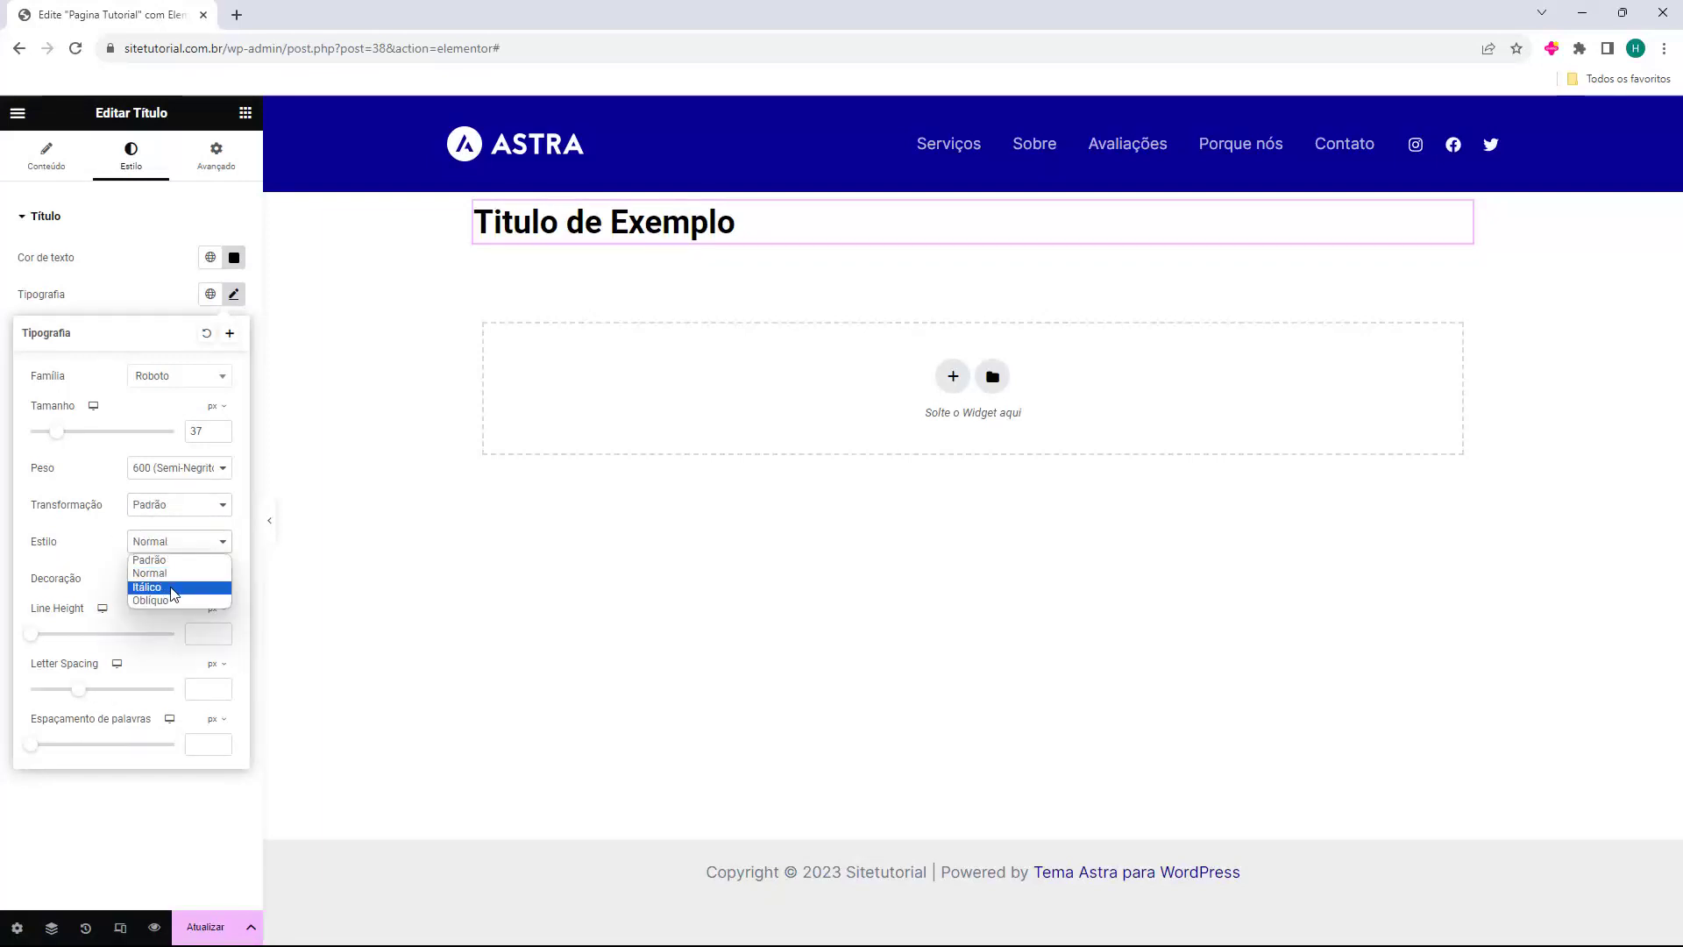
click(172, 588)
click(170, 544)
click(181, 600)
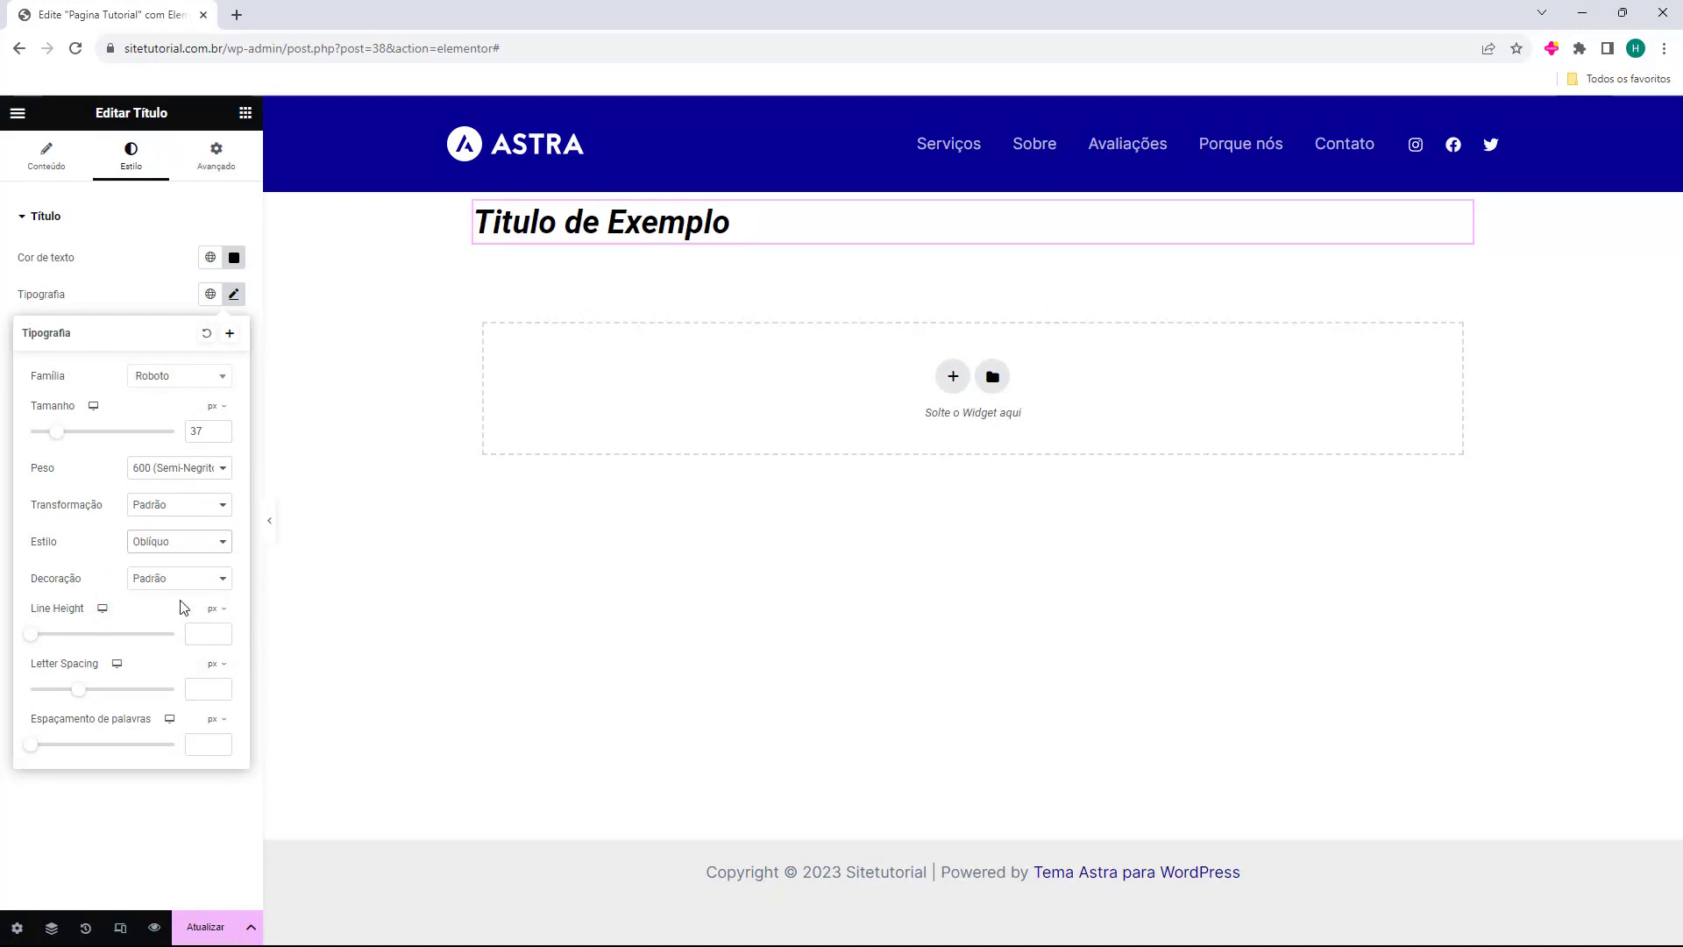
click(168, 547)
click(175, 557)
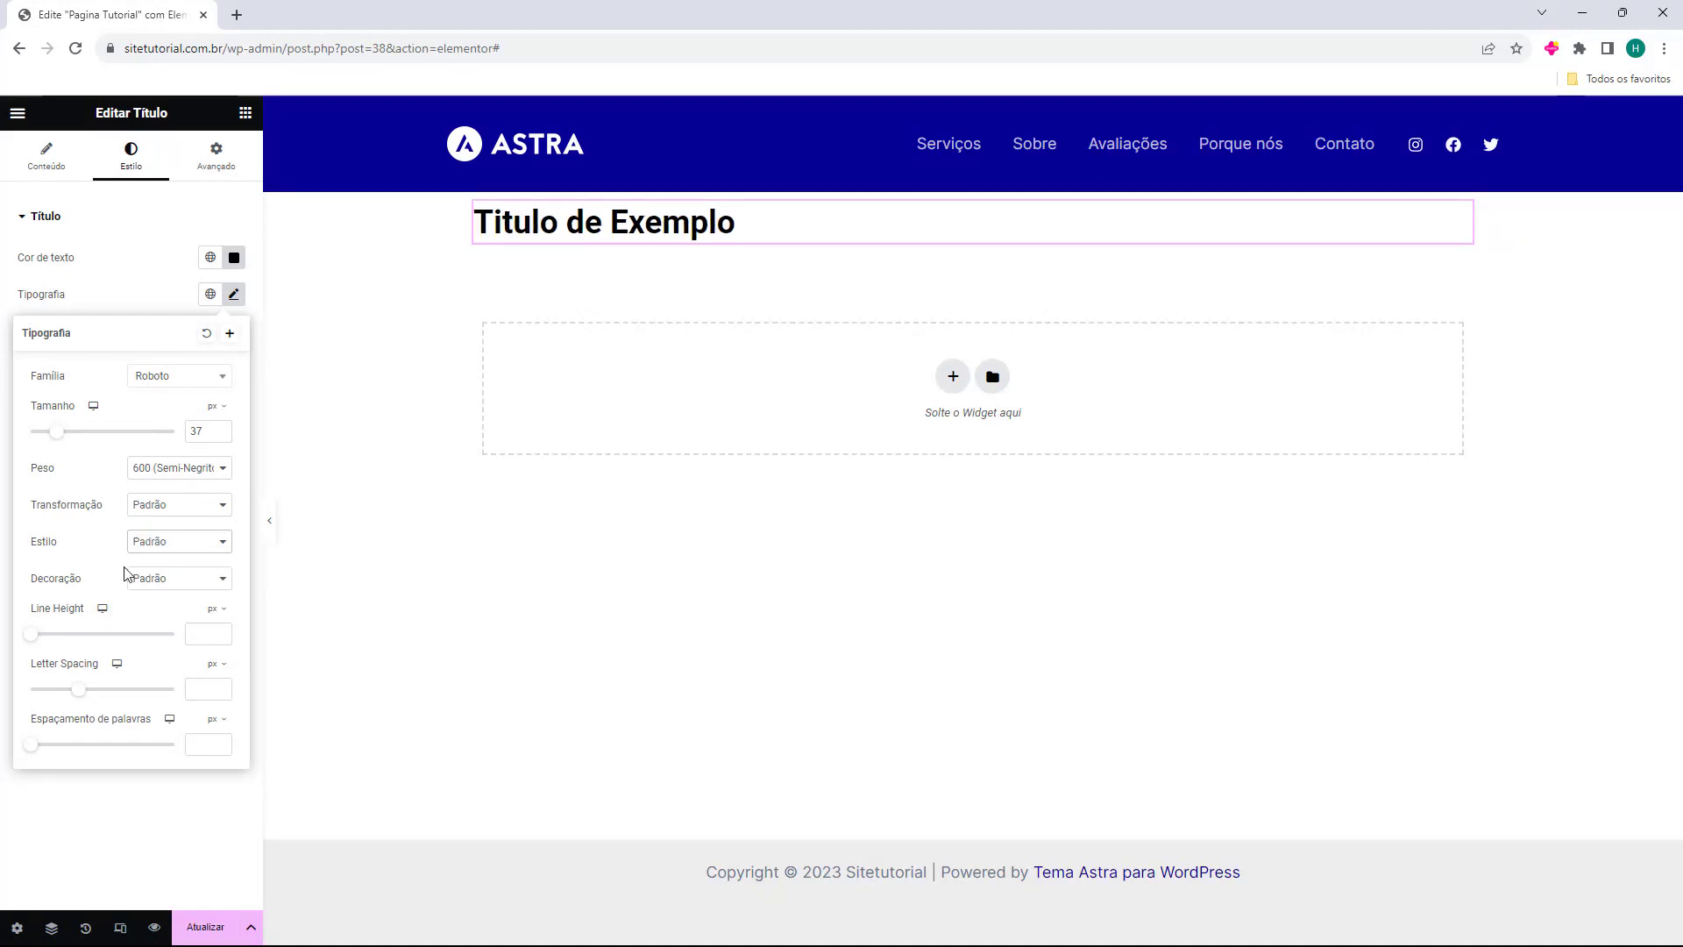
- Try the Sublinhado, Linha superior, Tachado and Nenhum decorations on the title and return the decoration to Padrão
click(146, 582)
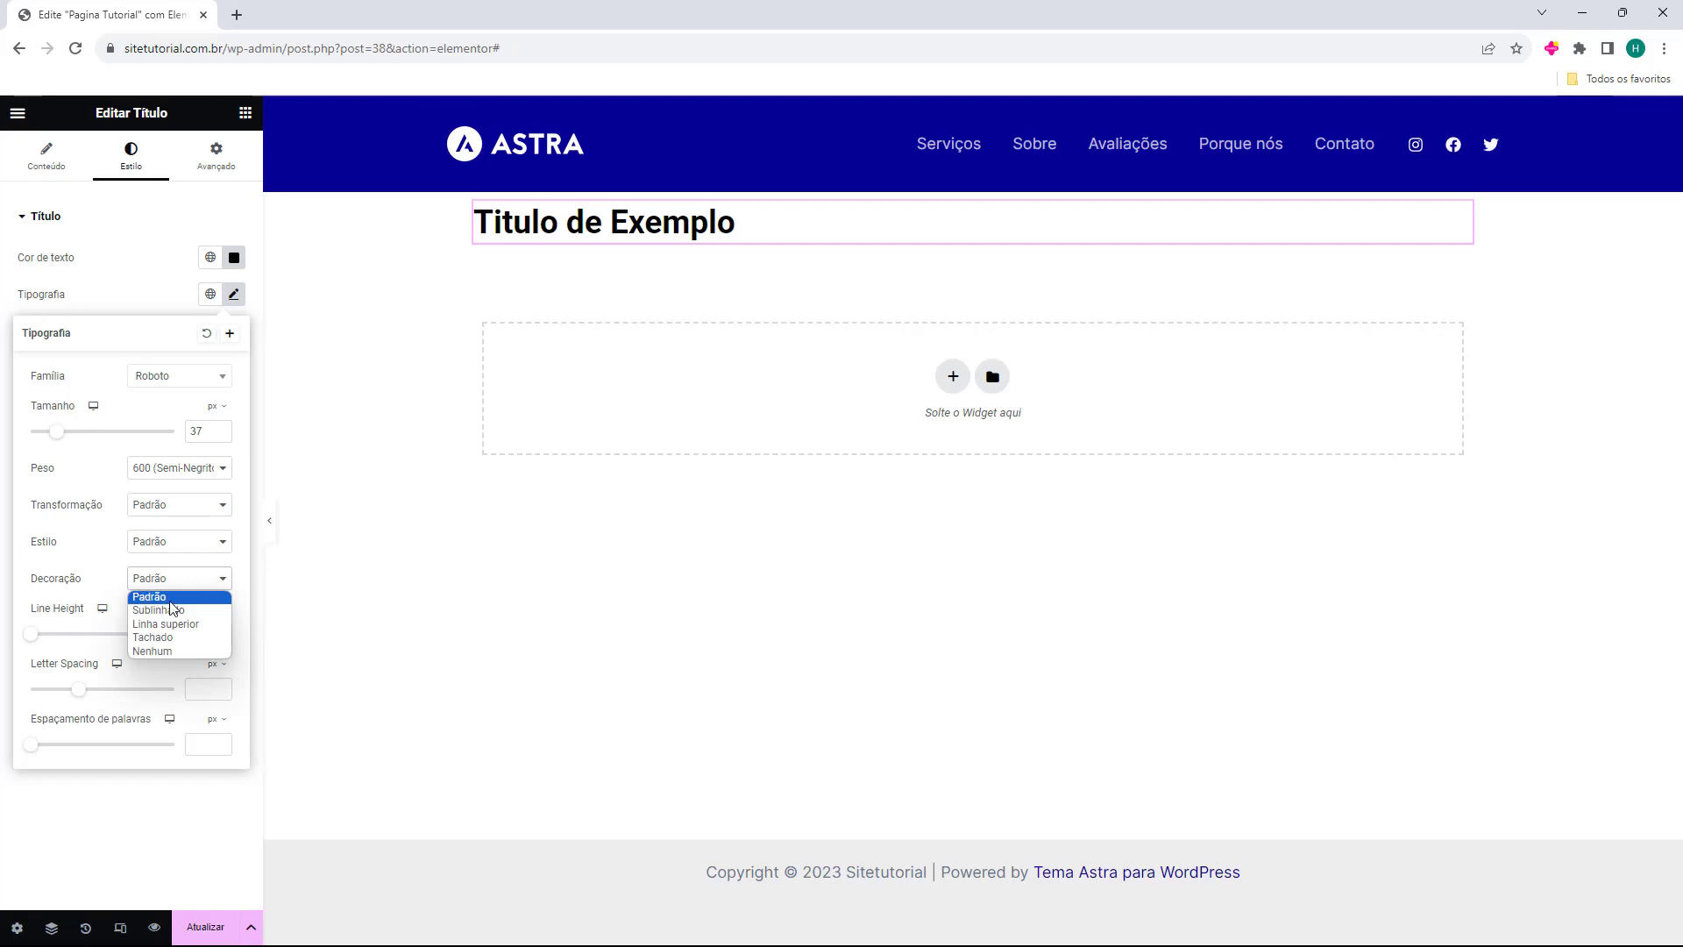
click(173, 608)
click(174, 583)
click(182, 624)
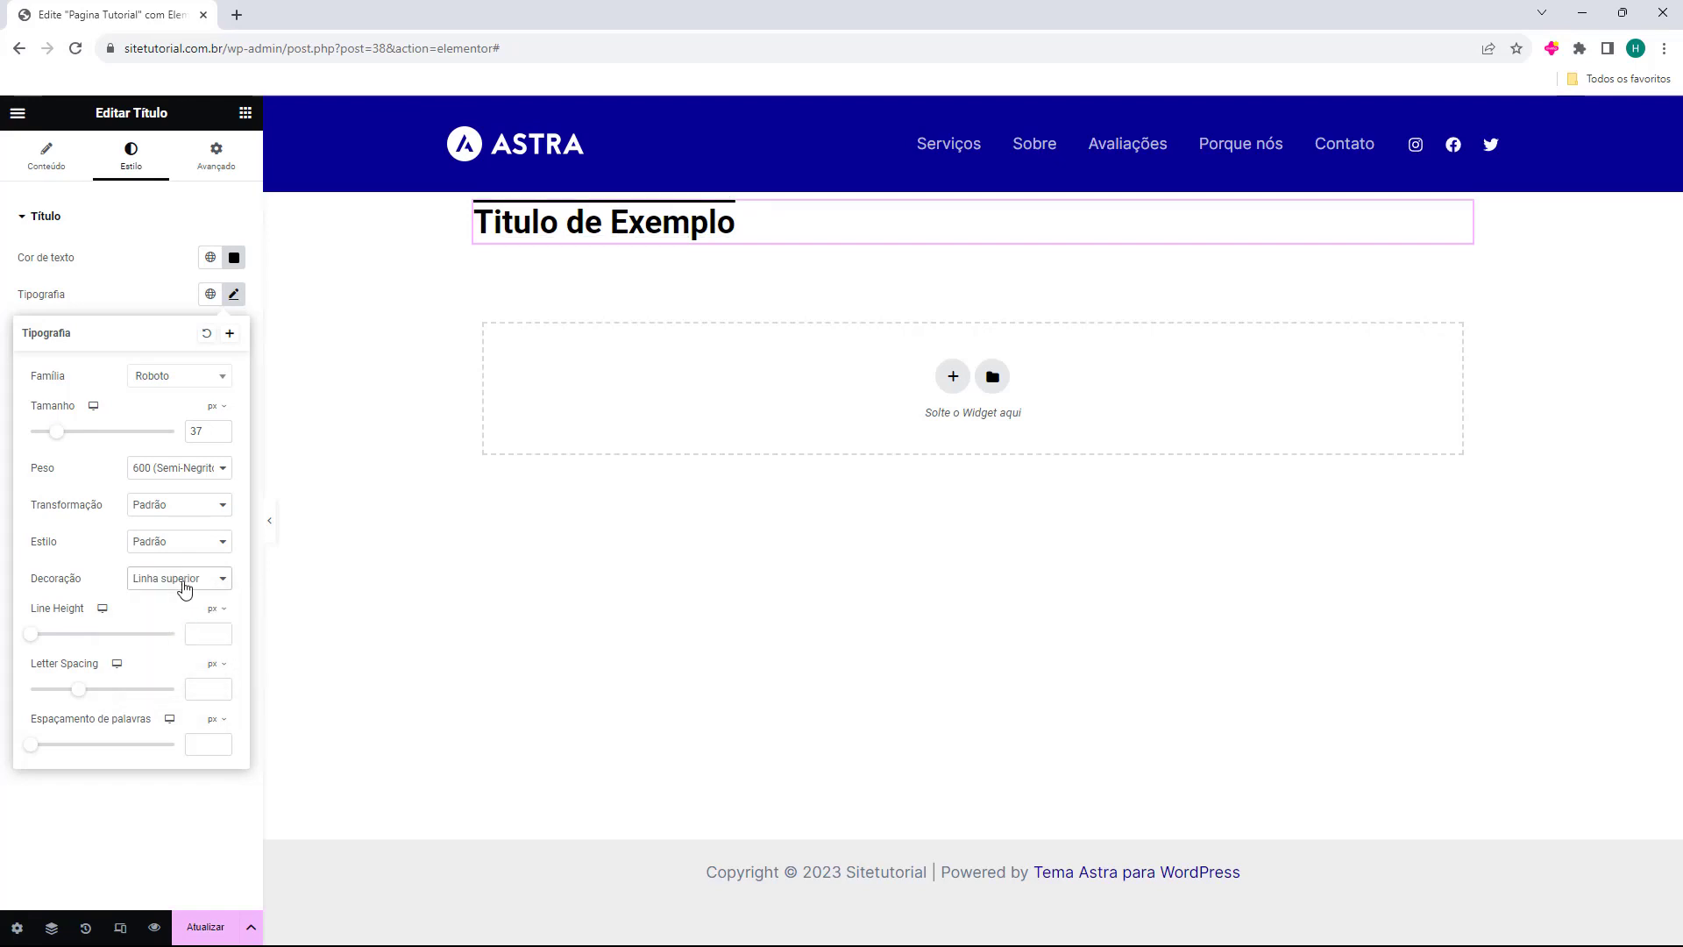
click(185, 588)
click(175, 637)
click(175, 586)
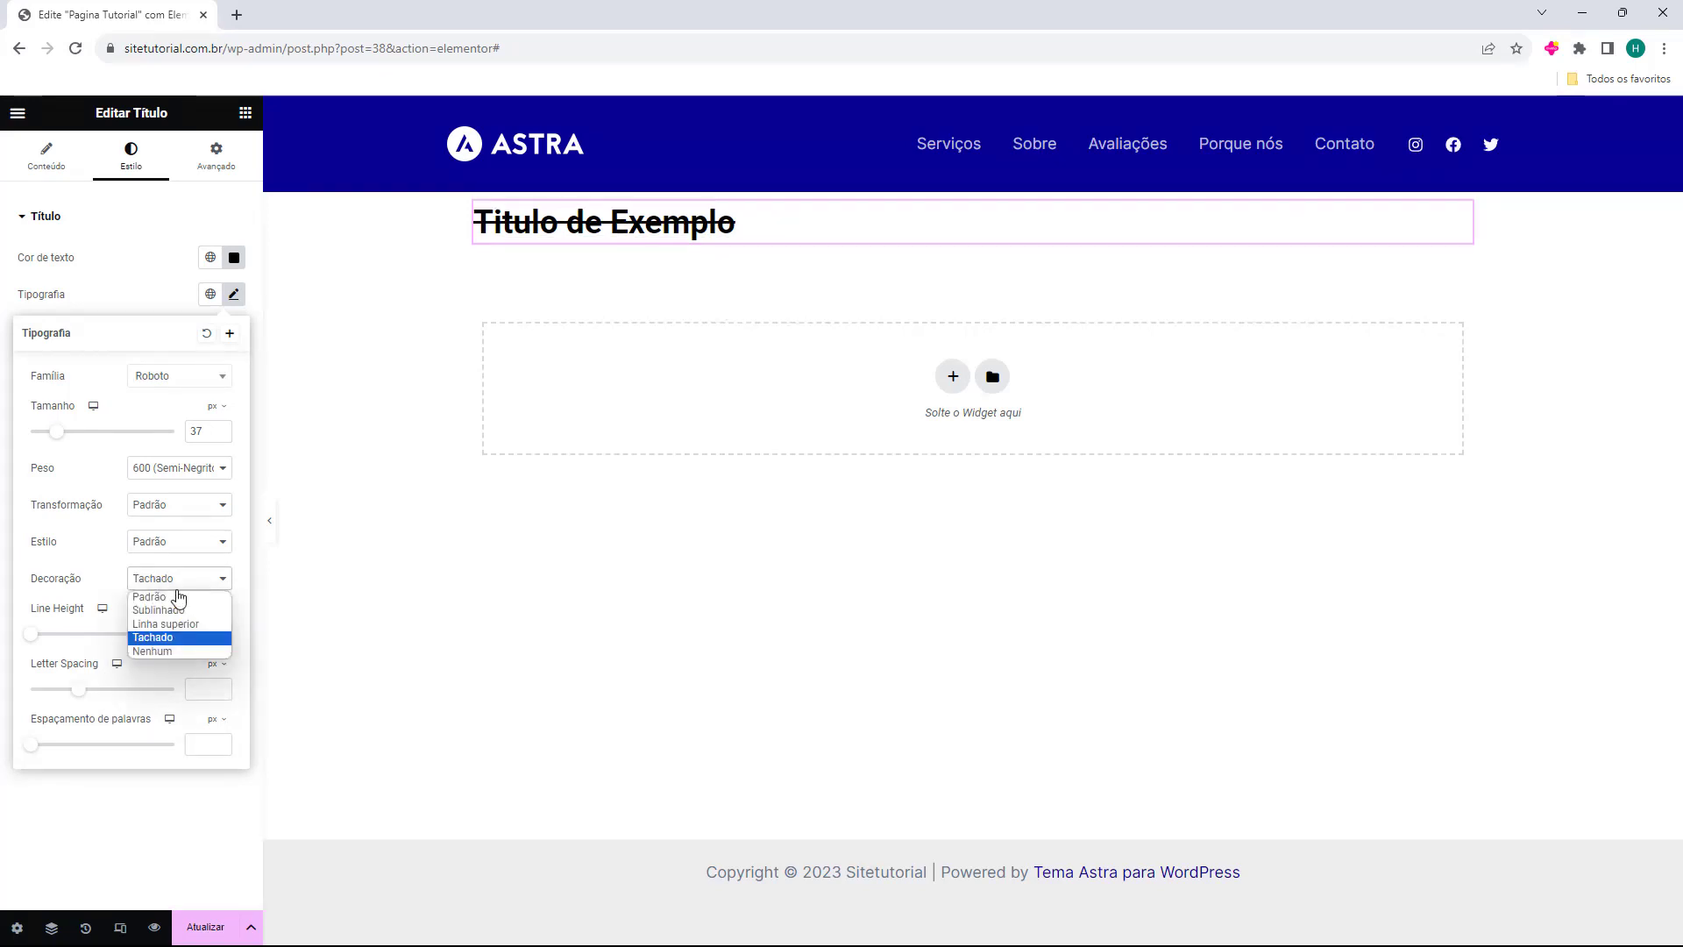
click(179, 651)
click(175, 582)
click(173, 597)
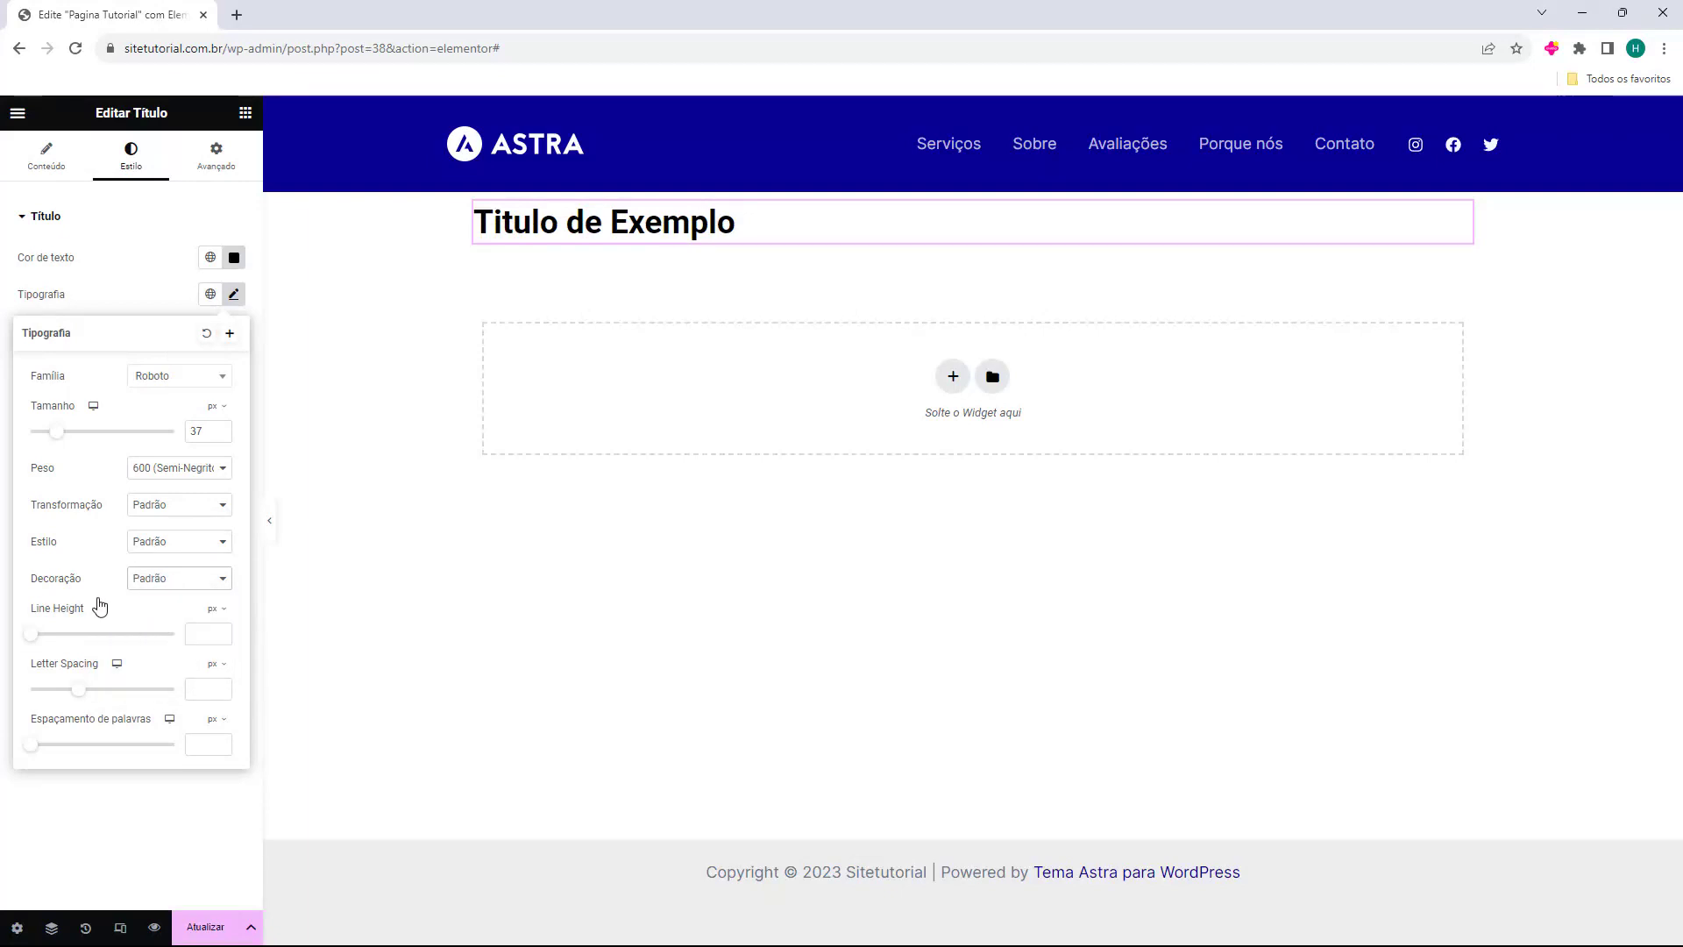
- Try a different line height and spacing on the title and reset its typography to the default
drag(35, 638, 102, 759)
click(206, 333)
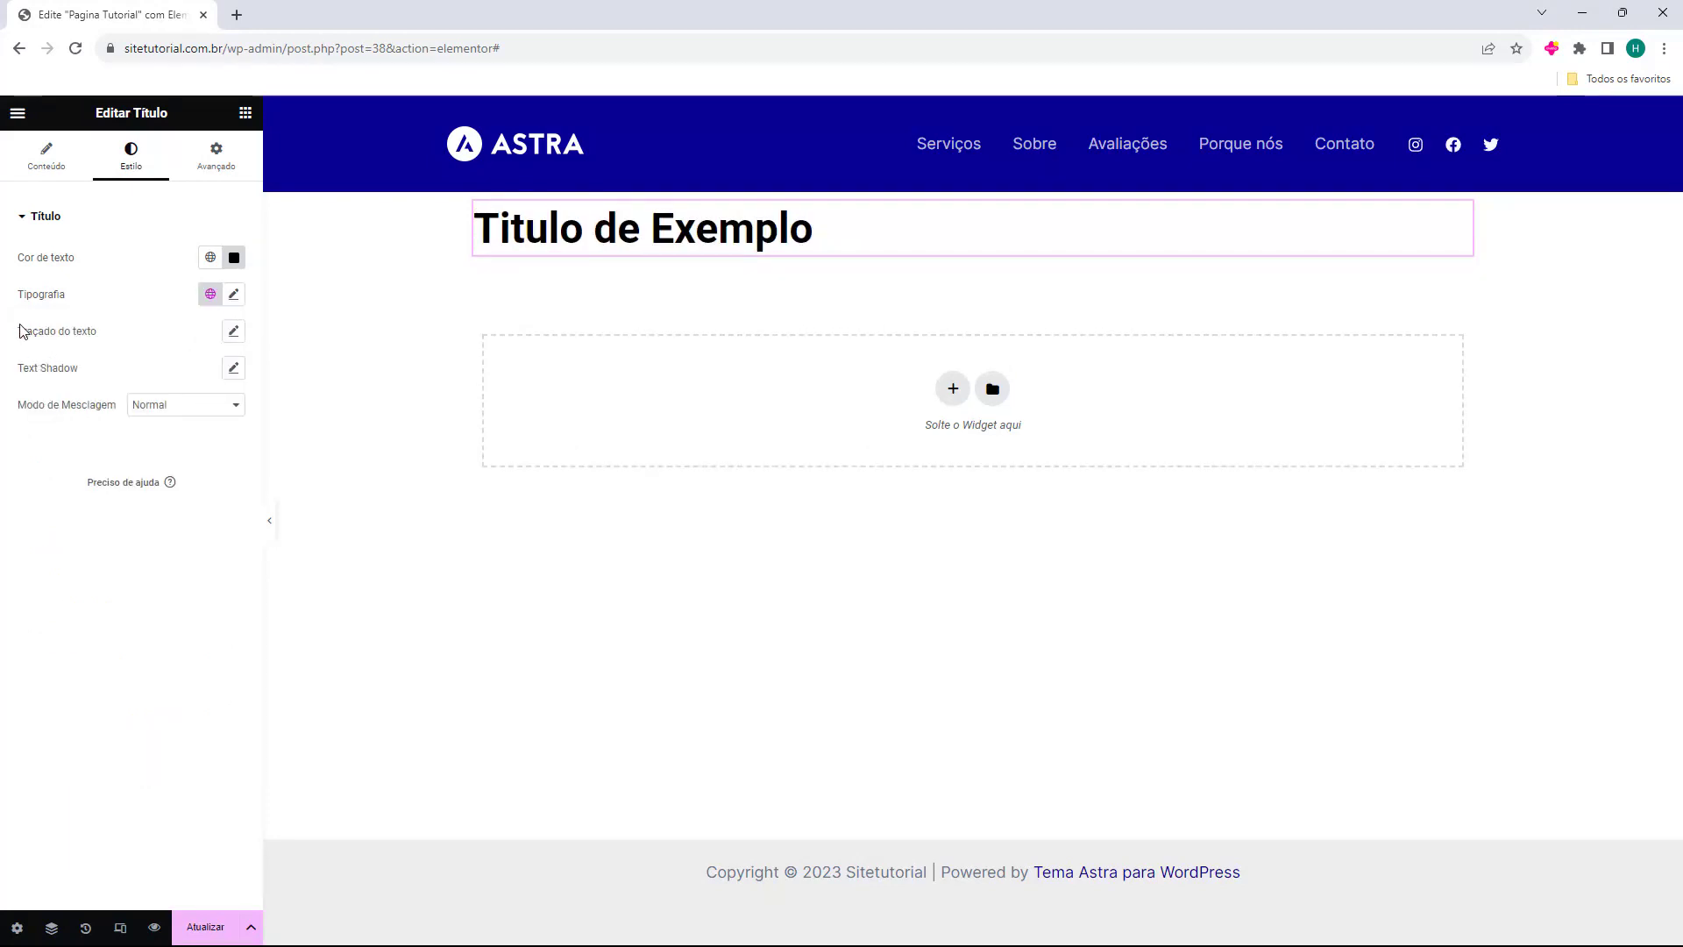
- Try a text stroke on the title and reset the stroke to its default
click(233, 330)
mouse_move(41, 401)
mouse_down()
mouse_move(208, 396)
mouse_move(69, 413)
mouse_up()
click(211, 330)
- Try a text shadow on the title with a blur of 7 and horizontal and vertical offsets of 0
click(233, 367)
drag(46, 465, 157, 545)
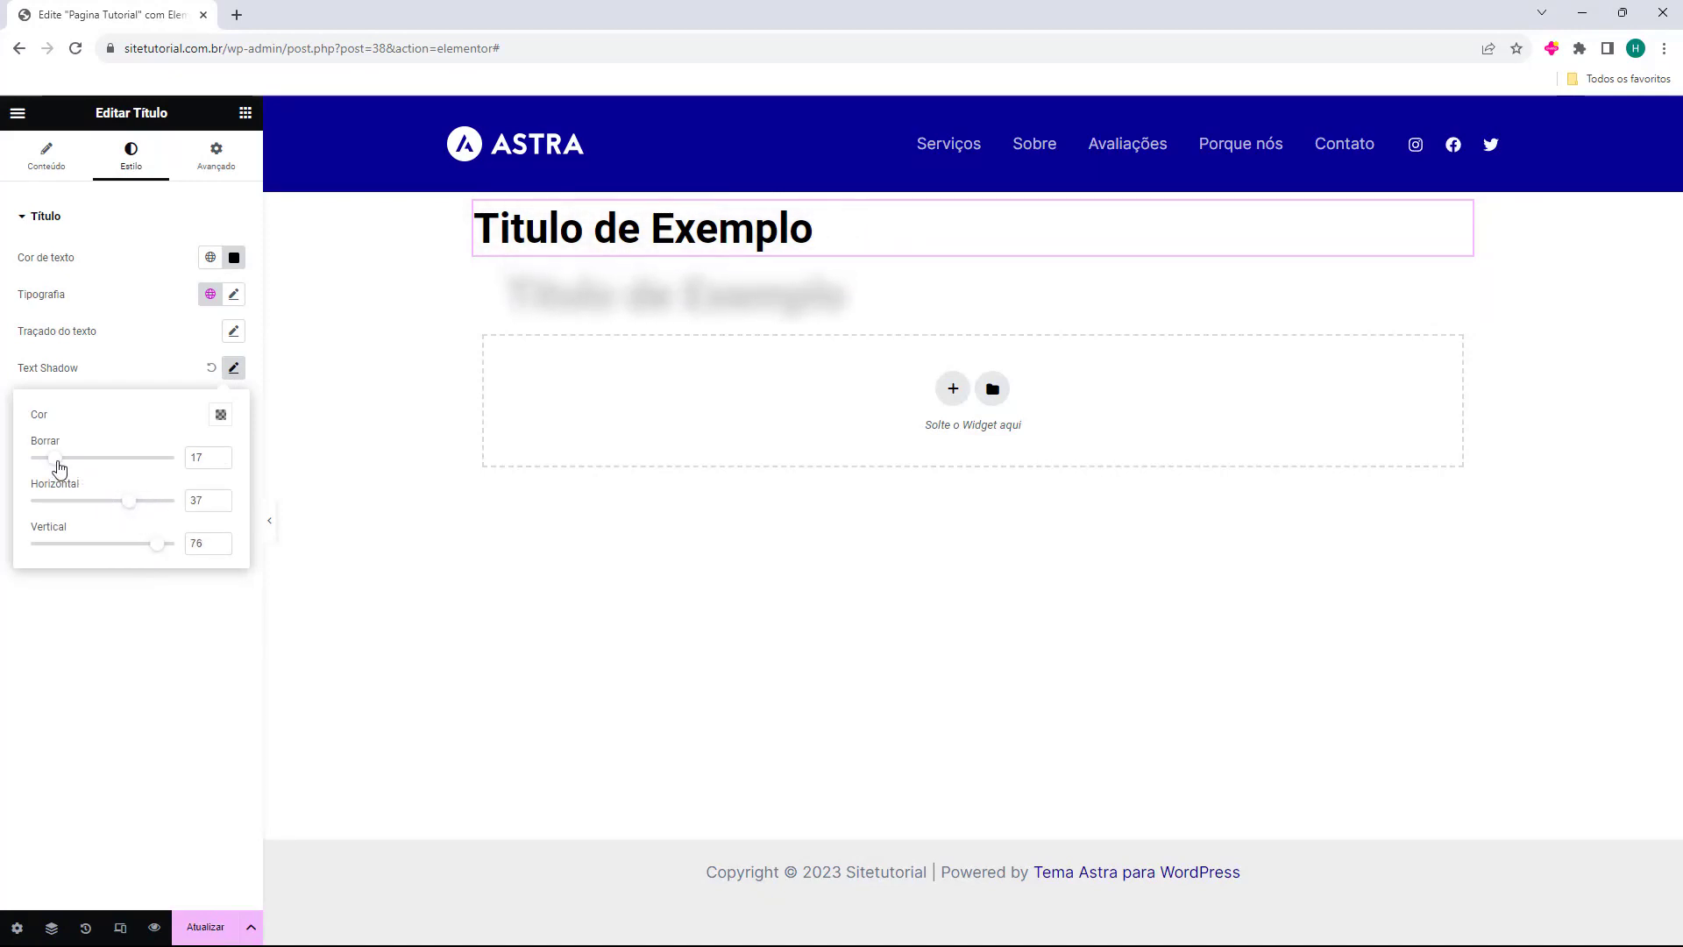
mouse_move(60, 468)
mouse_down()
mouse_move(12, 470)
mouse_move(42, 467)
mouse_up()
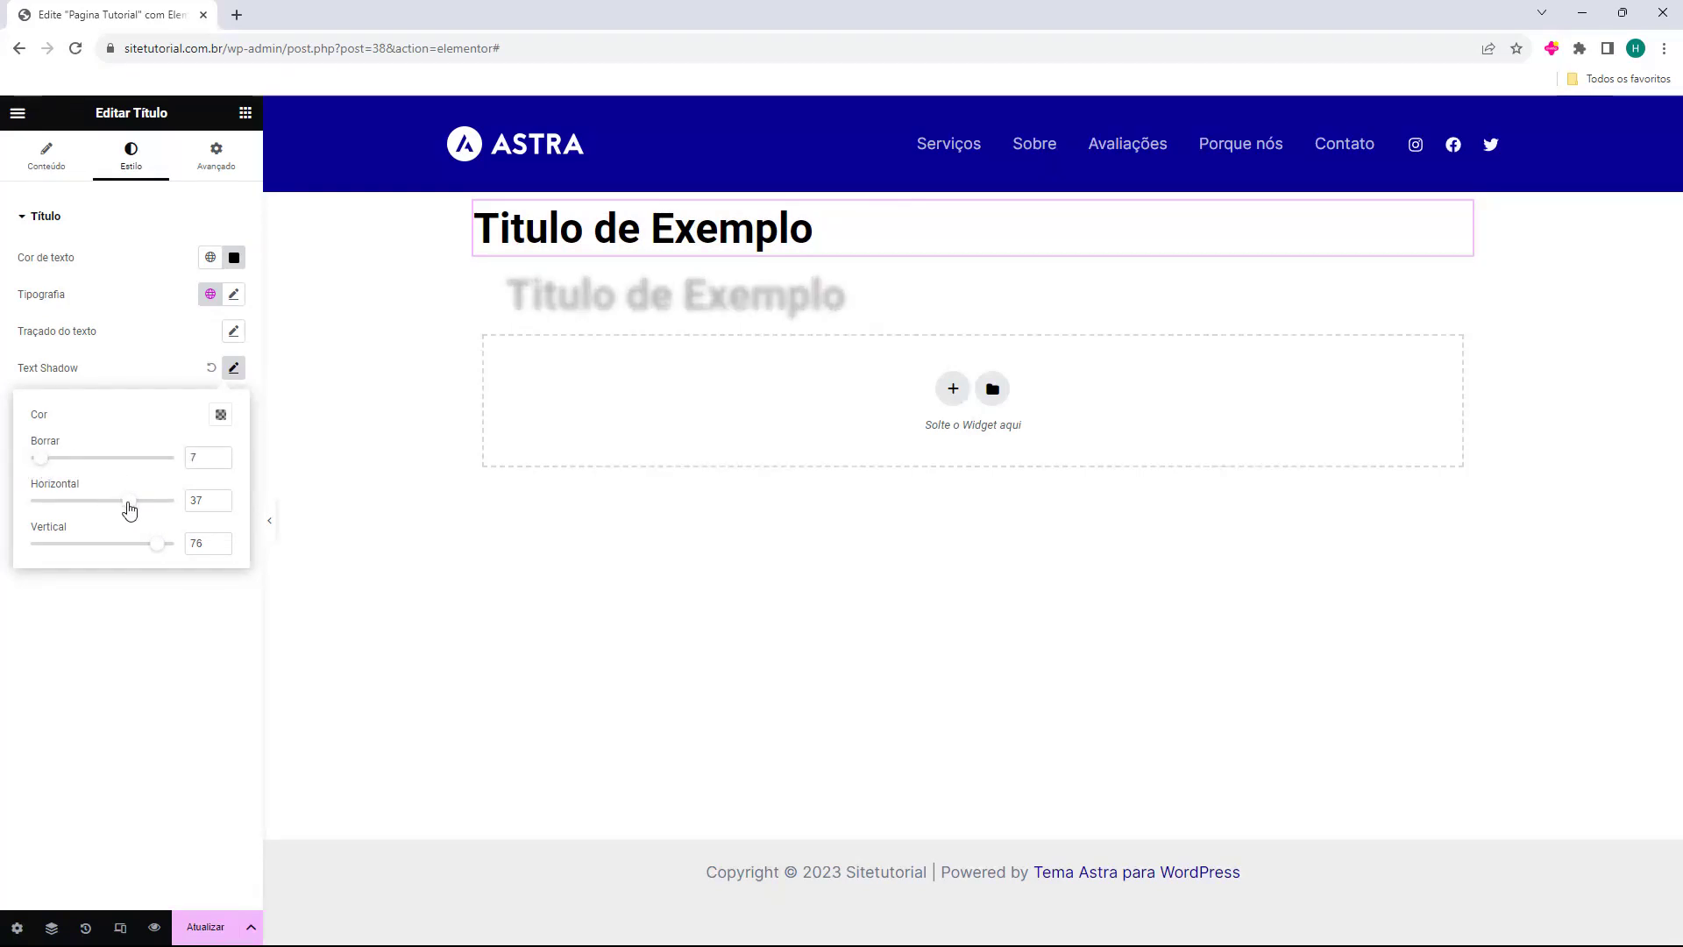
drag(130, 508, 108, 553)
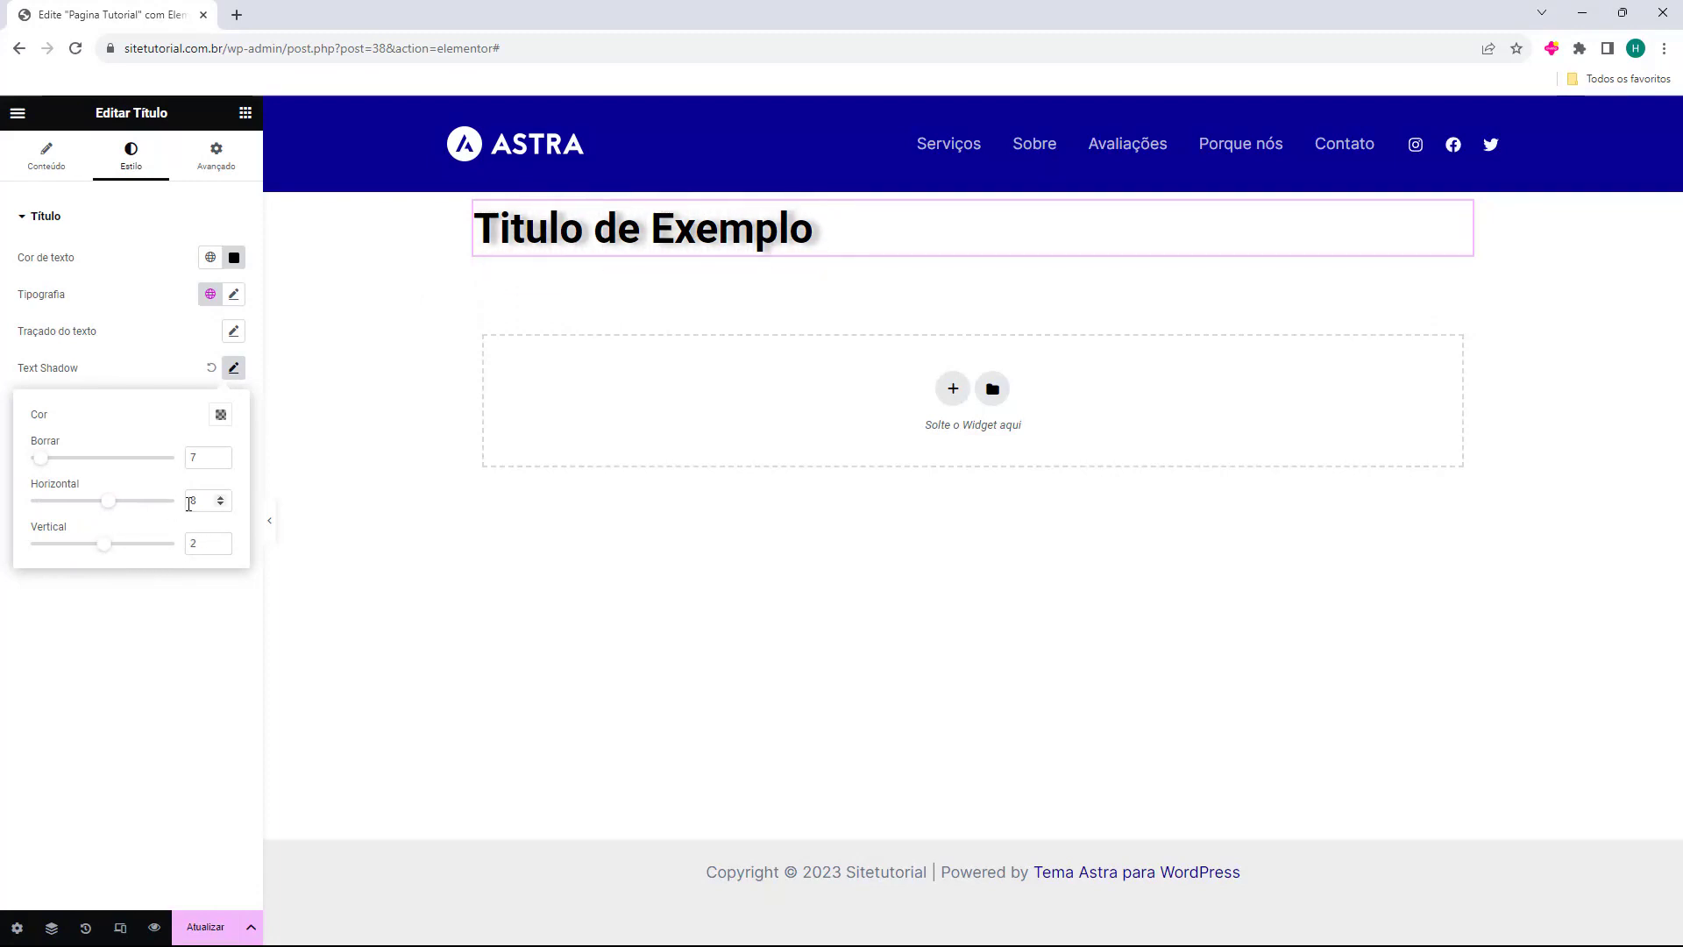
text(0)
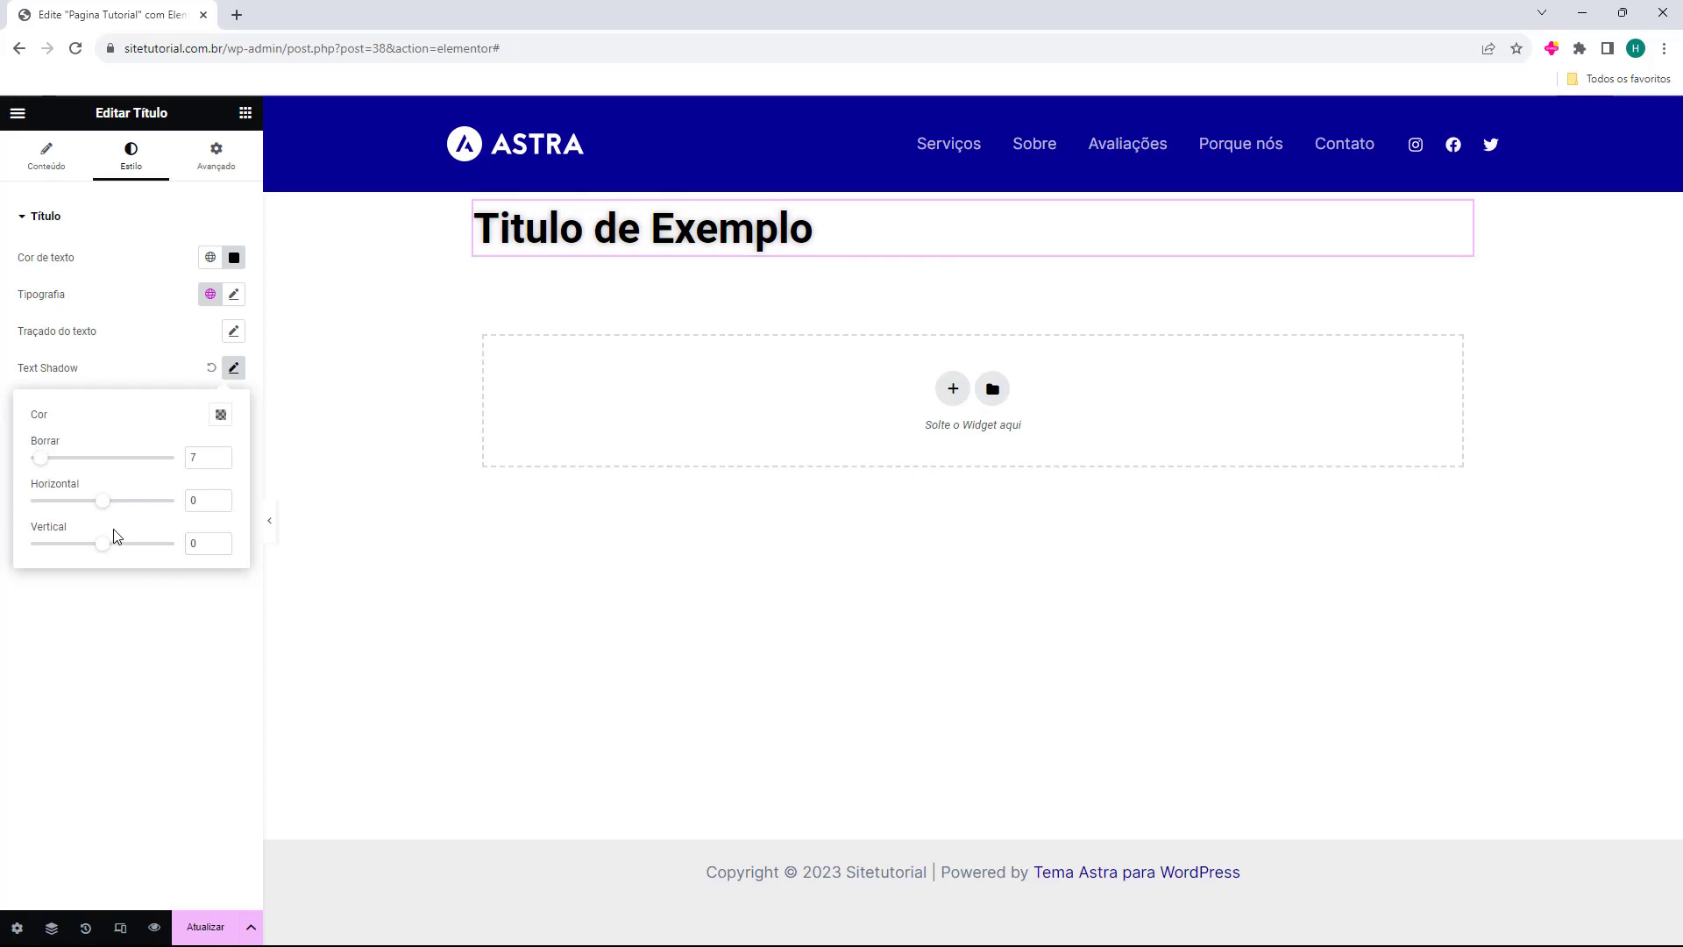
- Try a translucent red color for the title's text shadow and reset the shadow to its default
click(220, 415)
drag(196, 481, 315, 513)
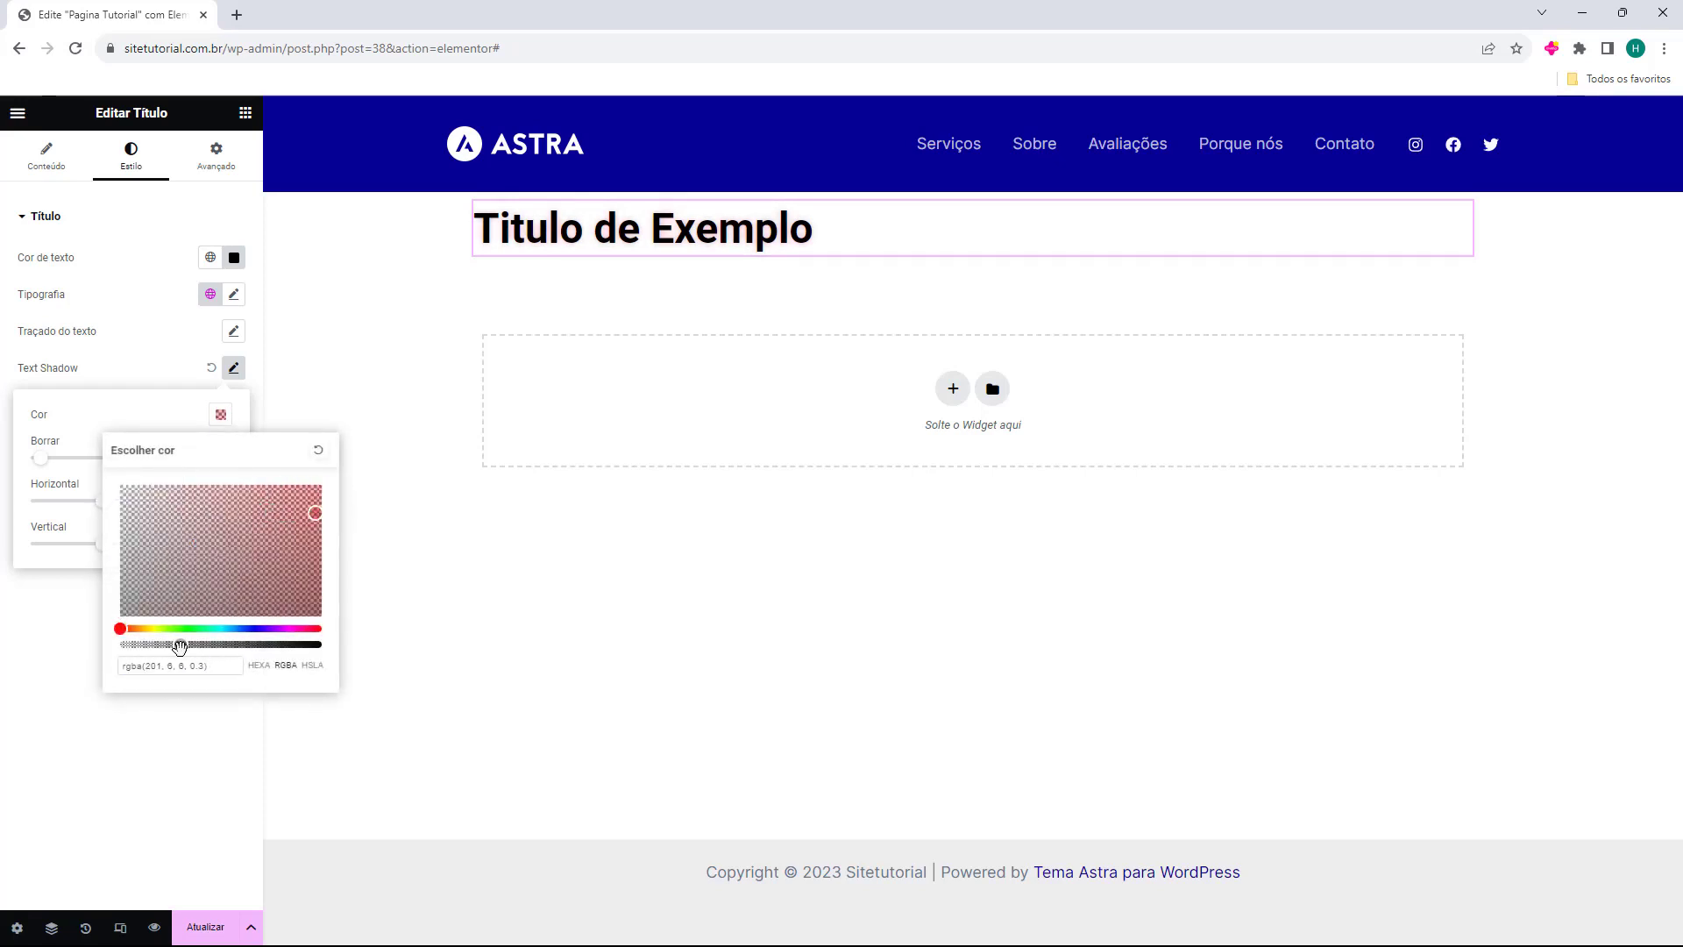
drag(180, 644, 165, 369)
click(165, 369)
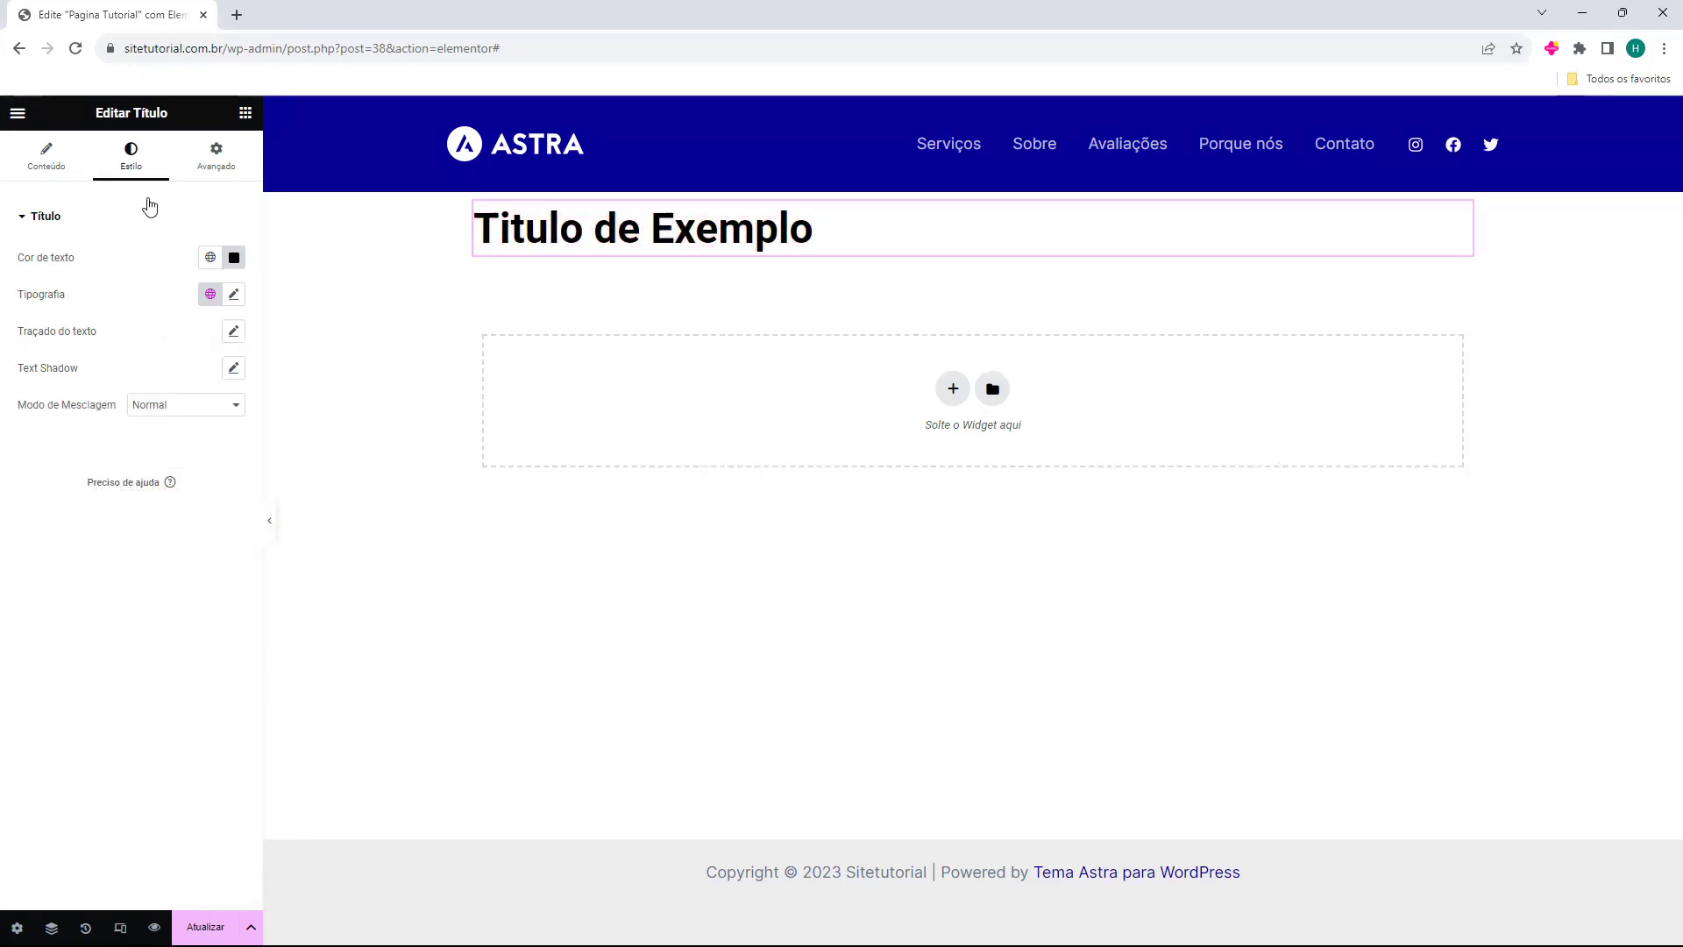
- Look over the title's Avançado layout settings and add a Texto widget directly below the title
click(195, 166)
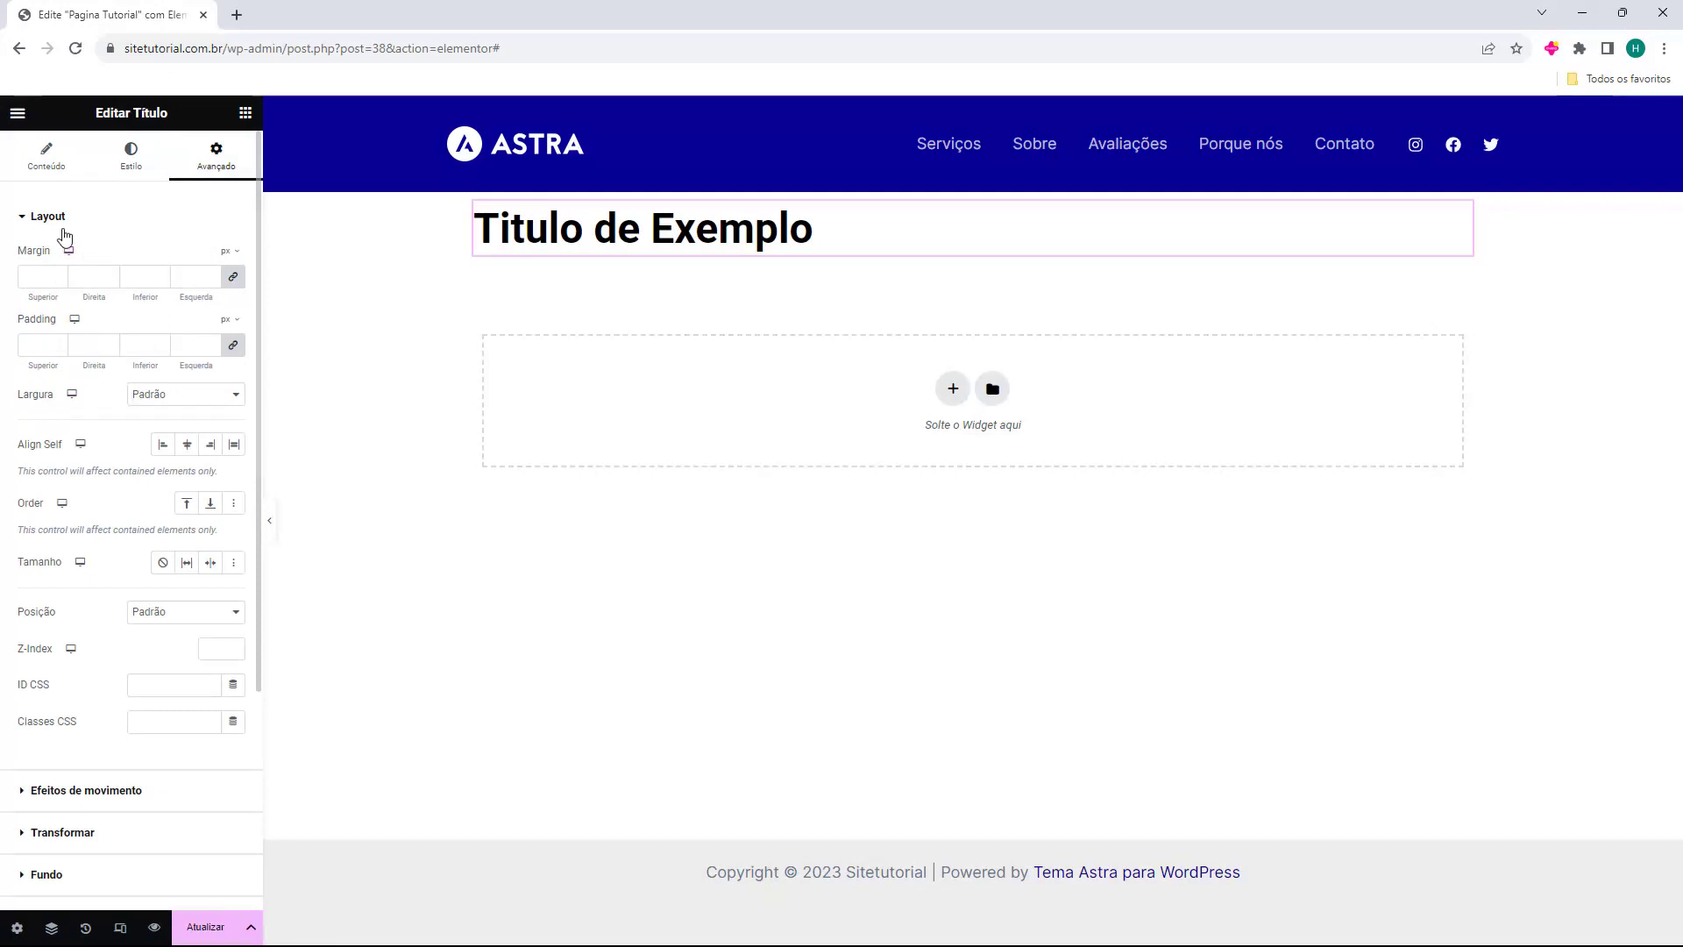
click(45, 340)
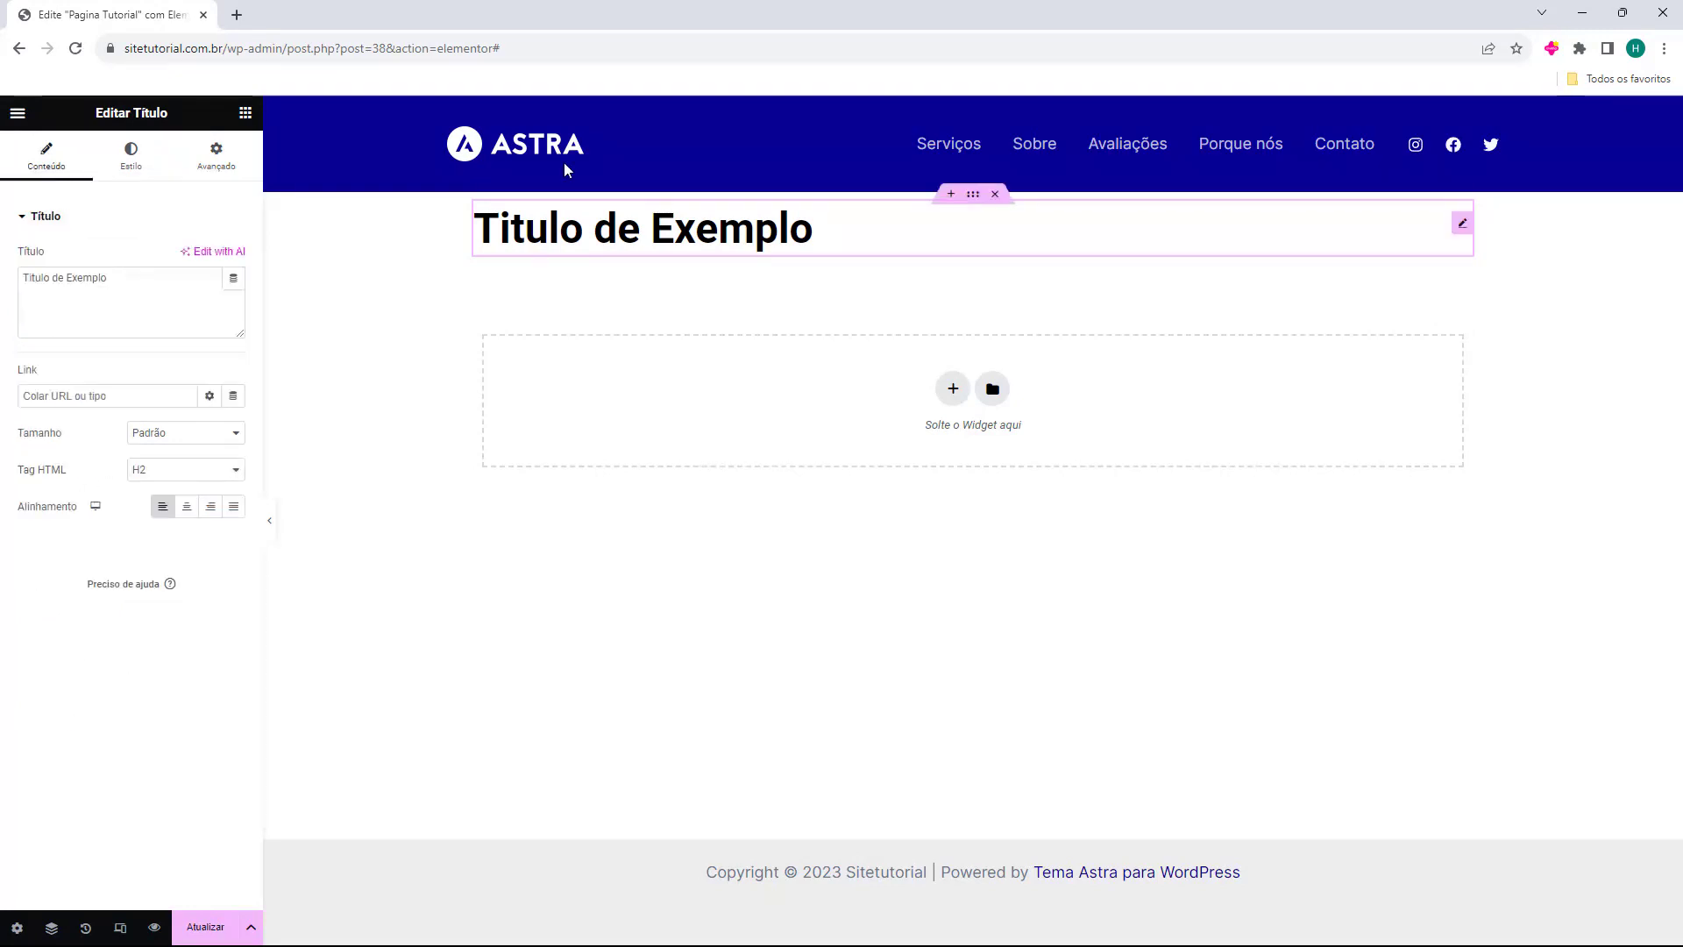
click(249, 115)
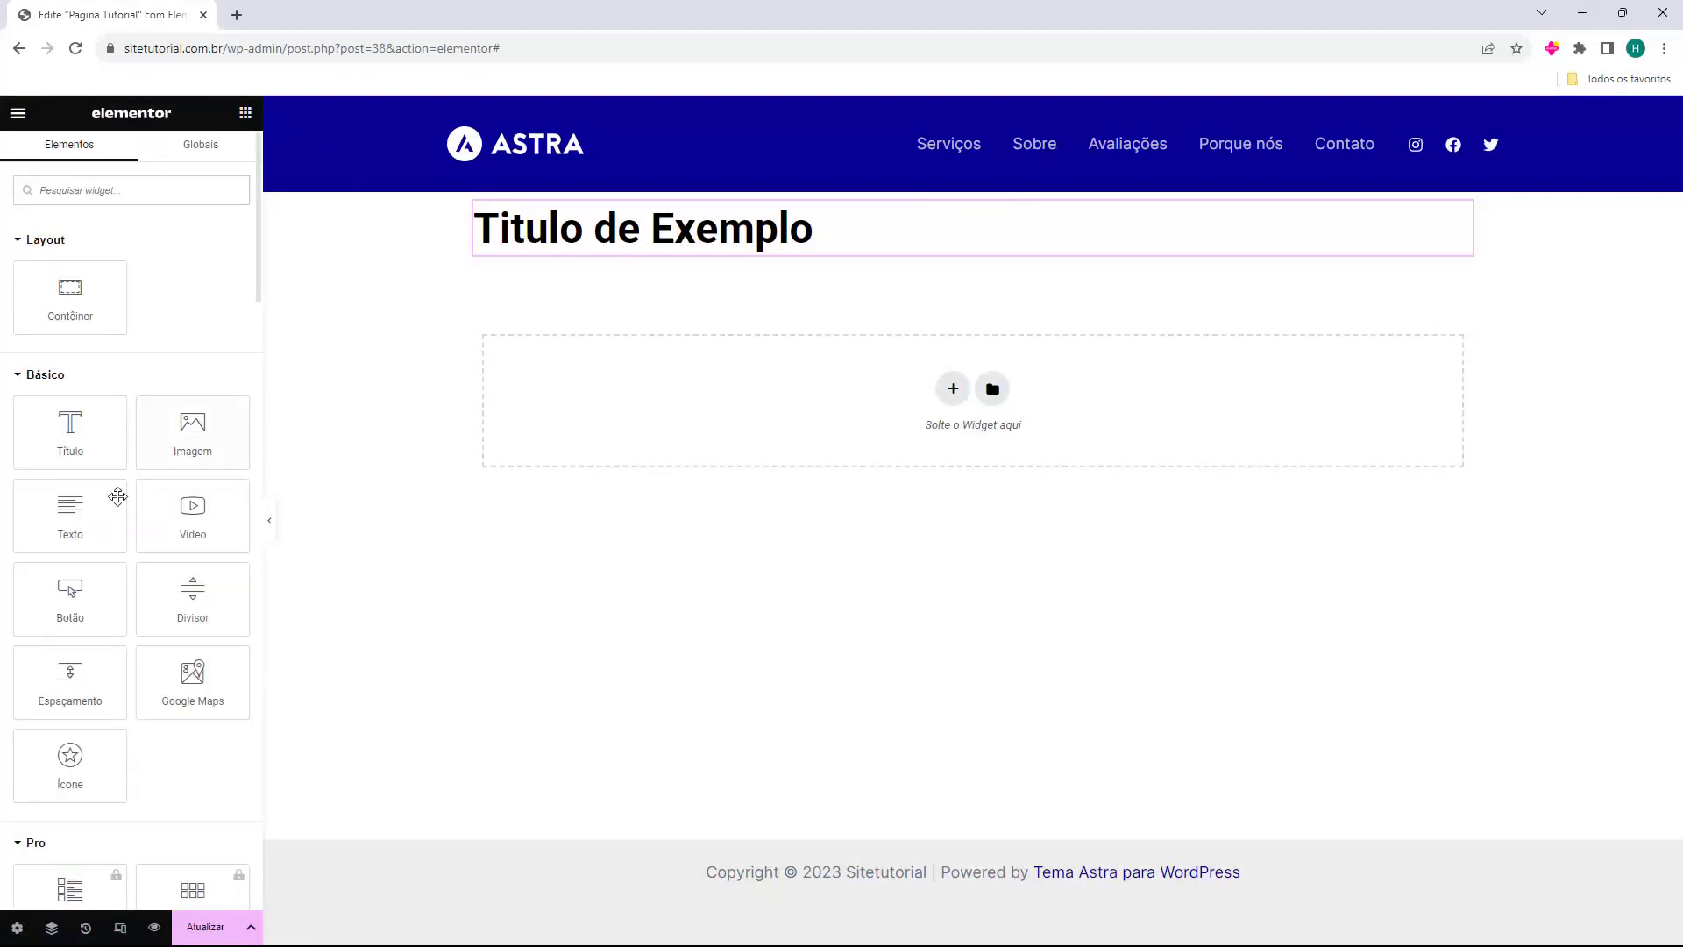
drag(70, 527, 626, 258)
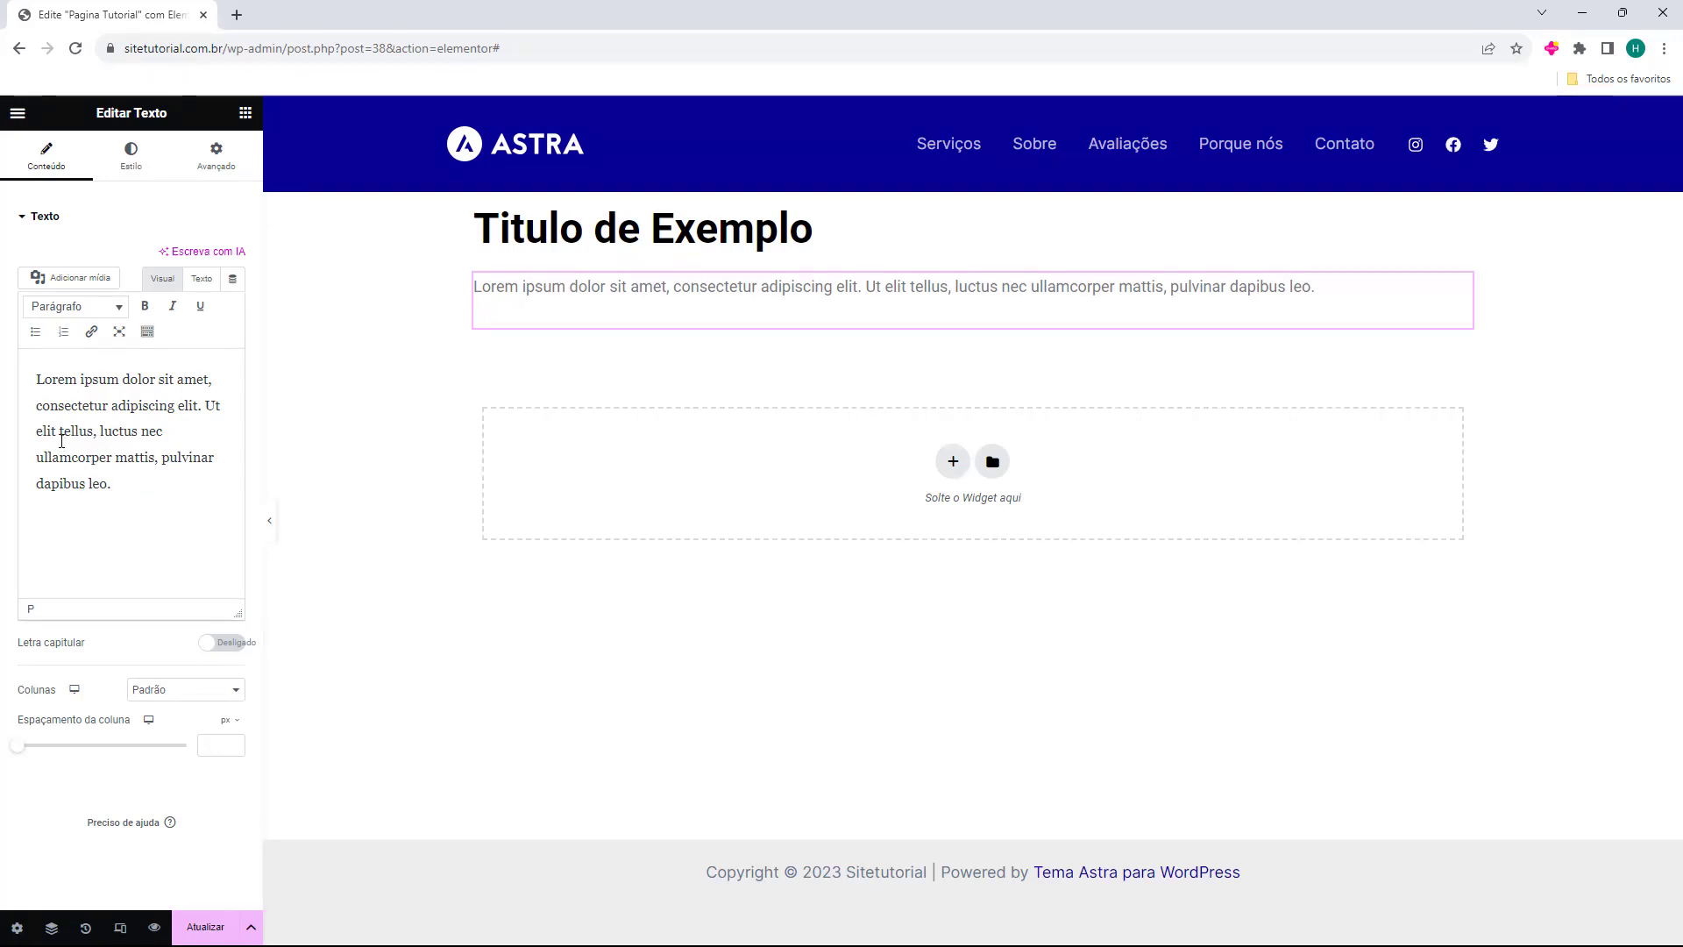
- Copy "lit tellus, luctus nec ullamcorper mattis, pulvinar dapibus leo." and paste it twice as separate paragraphs below the sample text
click(79, 309)
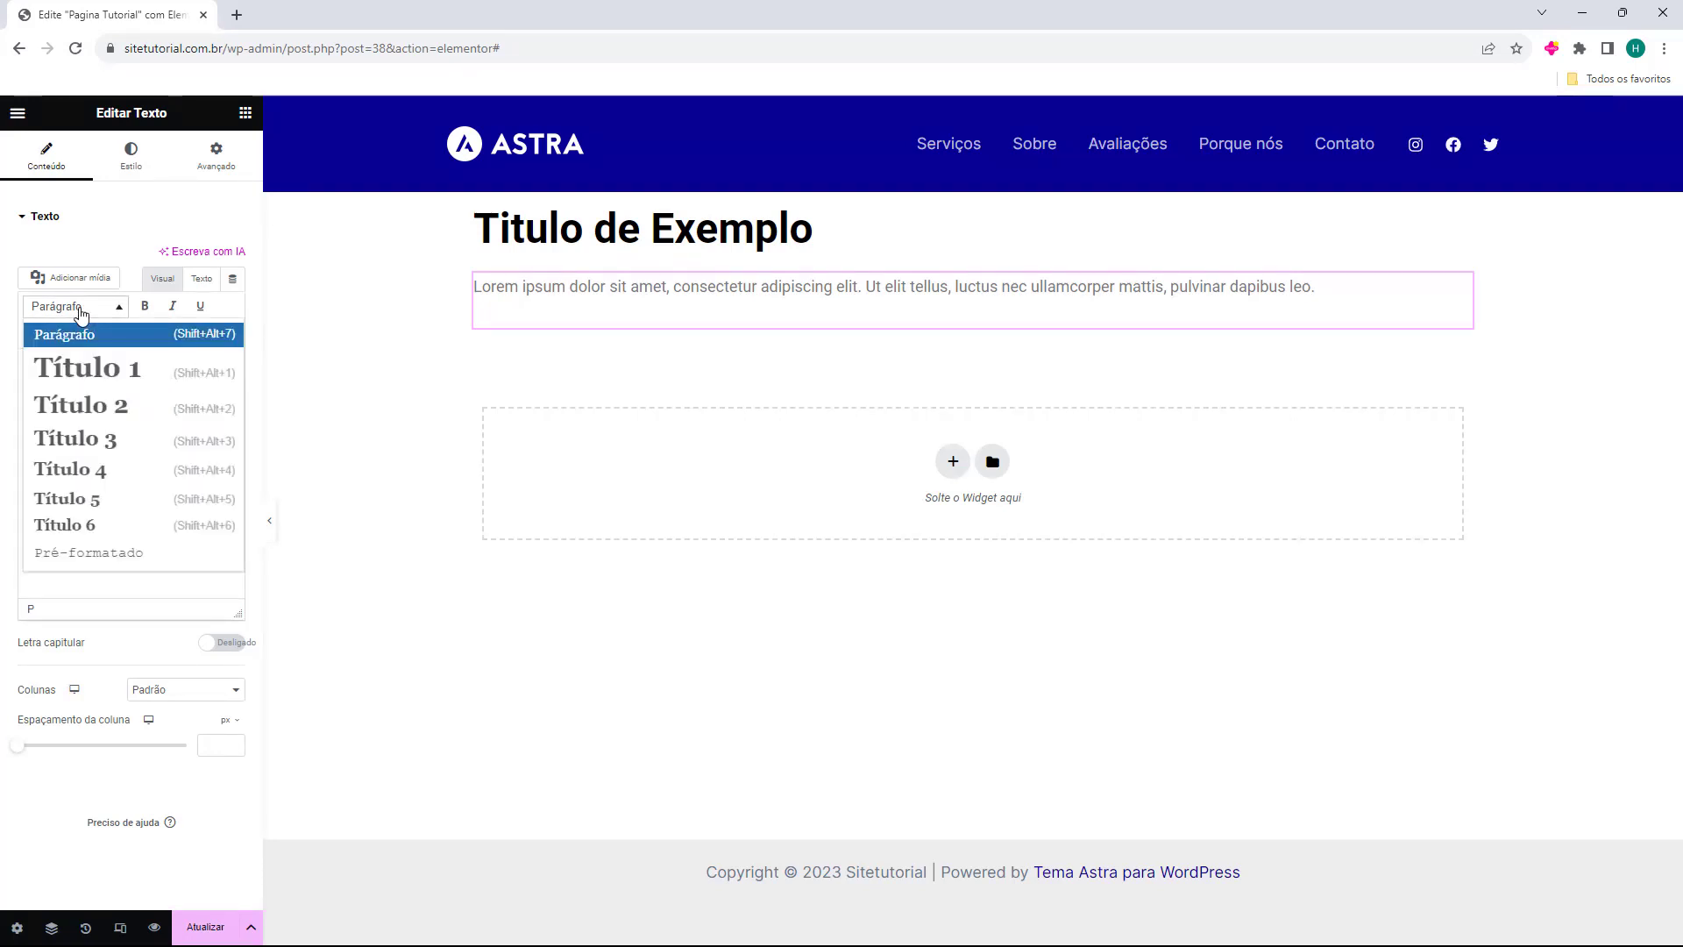
click(79, 308)
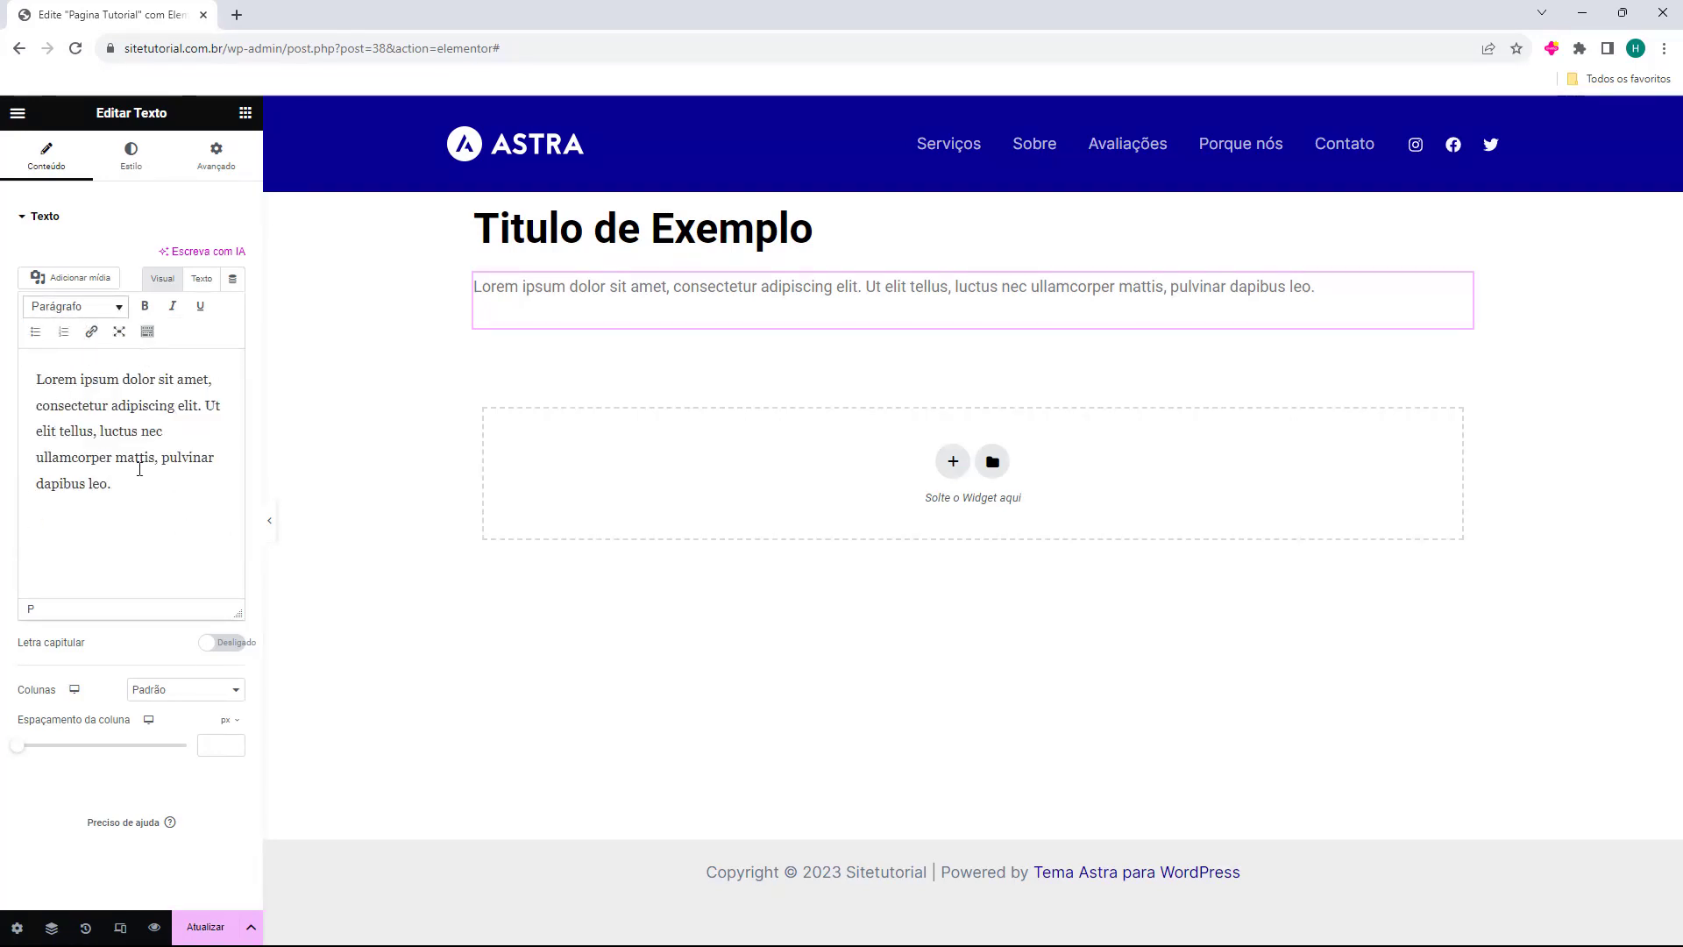
drag(132, 482, 42, 433)
key(ctrl+c)
key(Return)
key(Return)
click(71, 528)
key(ctrl+v)
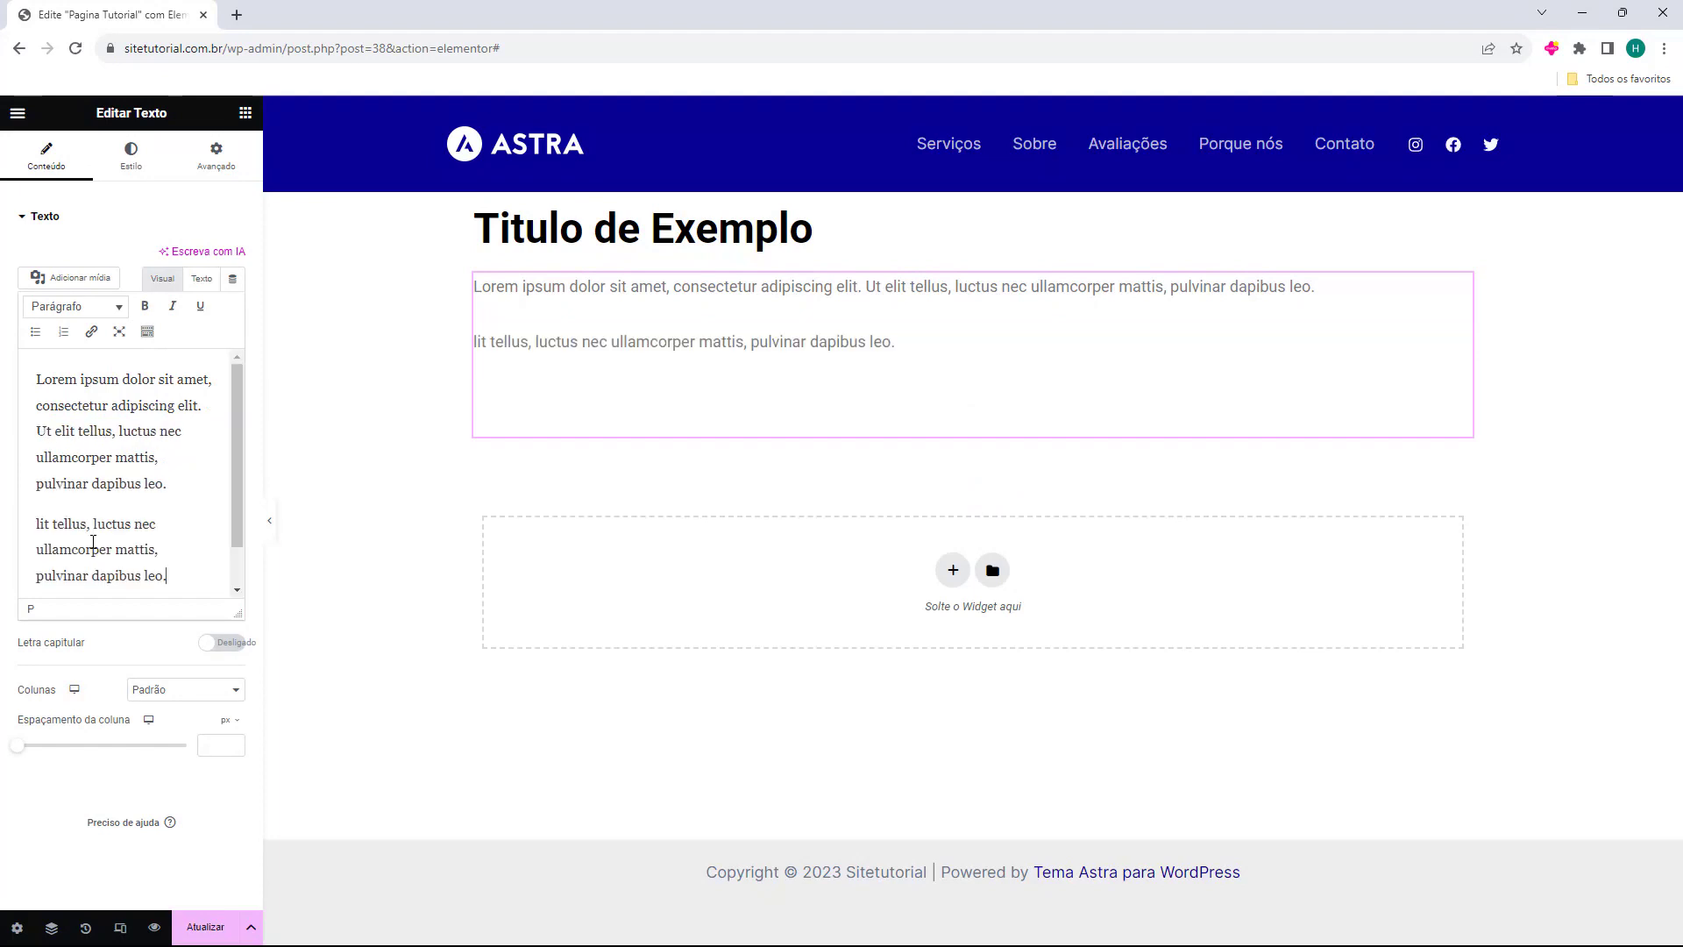
key(Return)
key(Return)
key(ctrl+v)
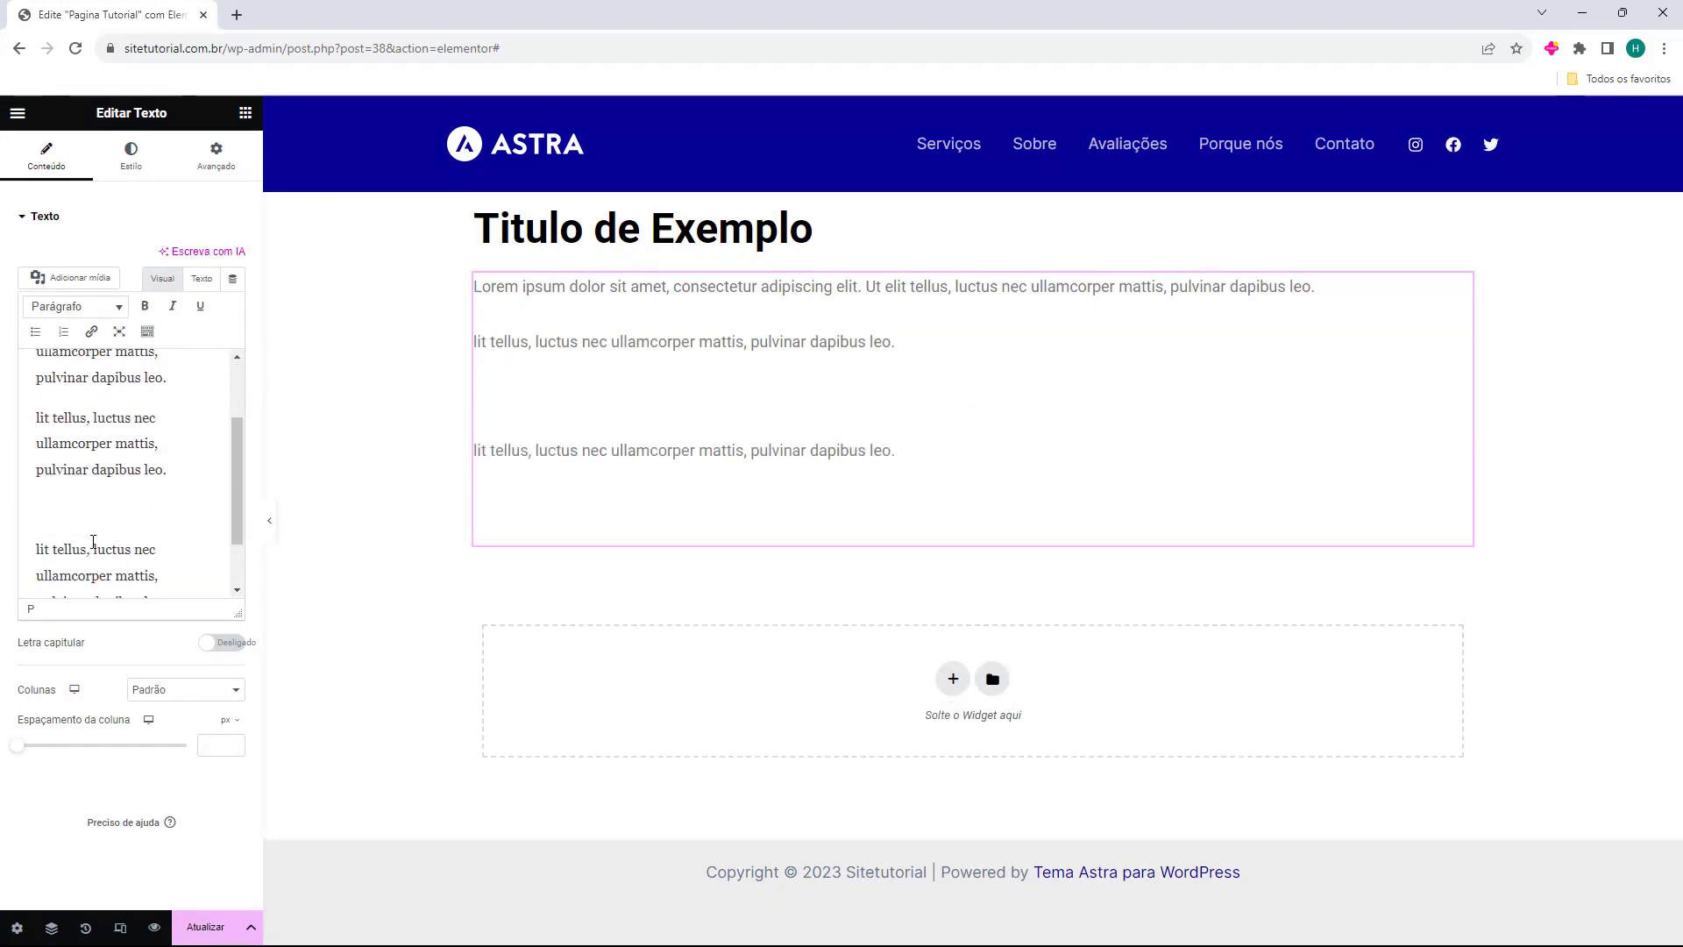
- Undo the two pasted paragraphs in the text widget
key(ctrl+a)
click(141, 529)
key(ctrl+z)
key(ctrl+z)
key(ctrl+z)
key(ctrl+z)
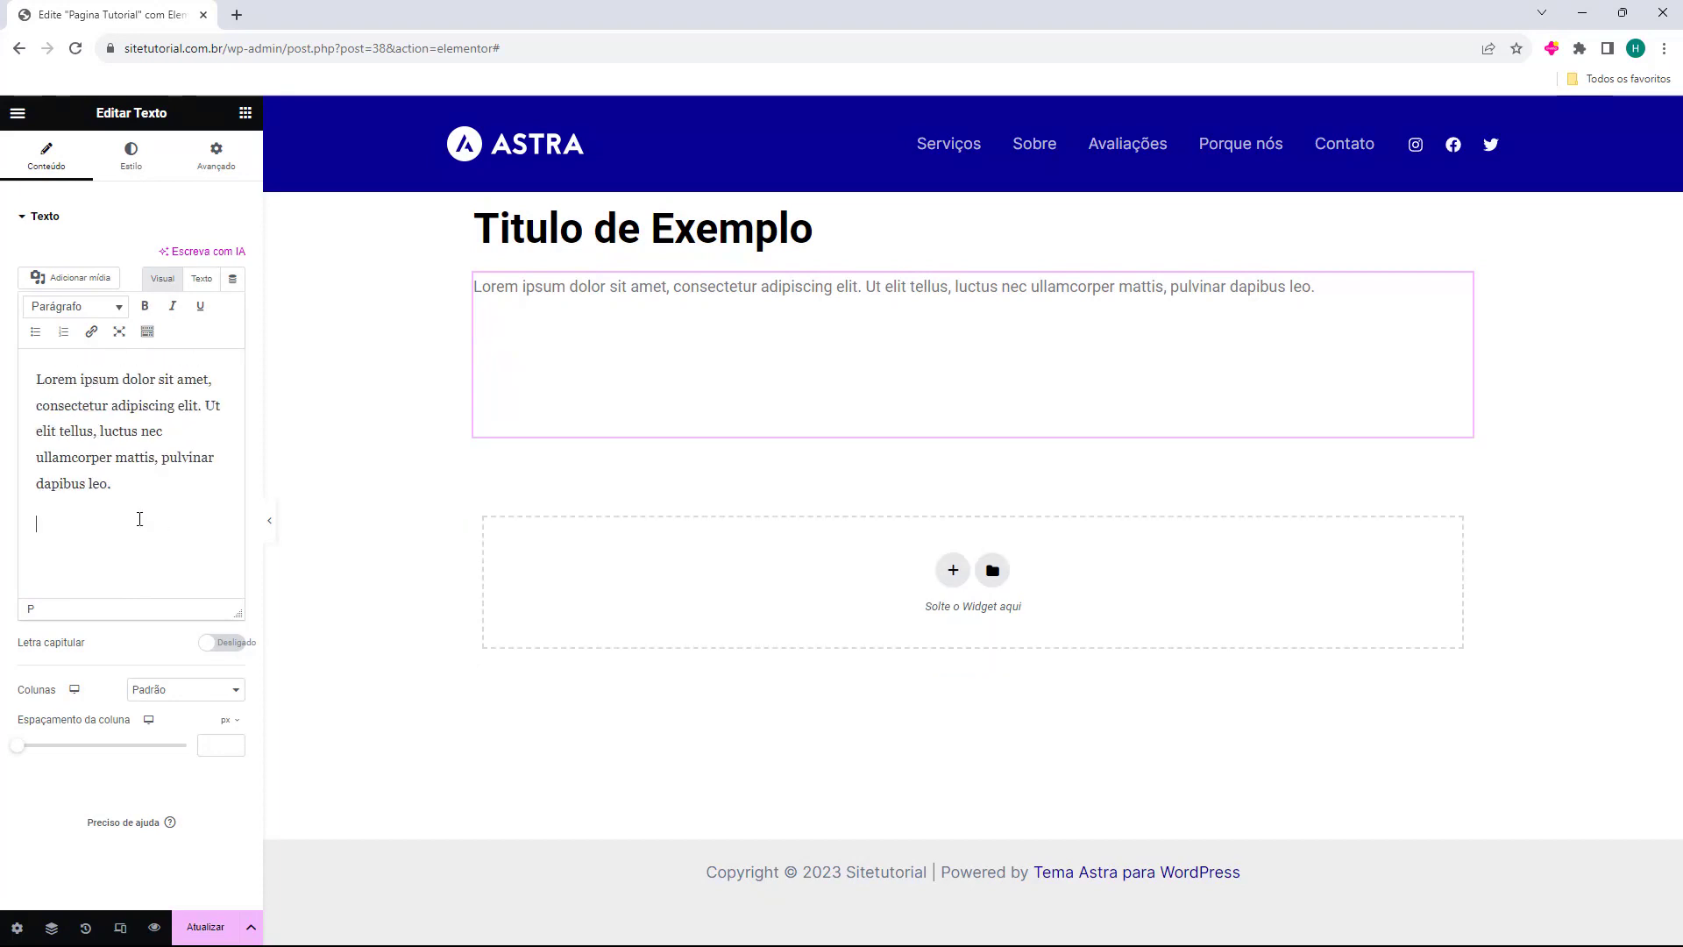
- Check the text's code view, then format "Lorem ipsum" as bold, "dolor" as italic and "sit" as underlined
click(201, 286)
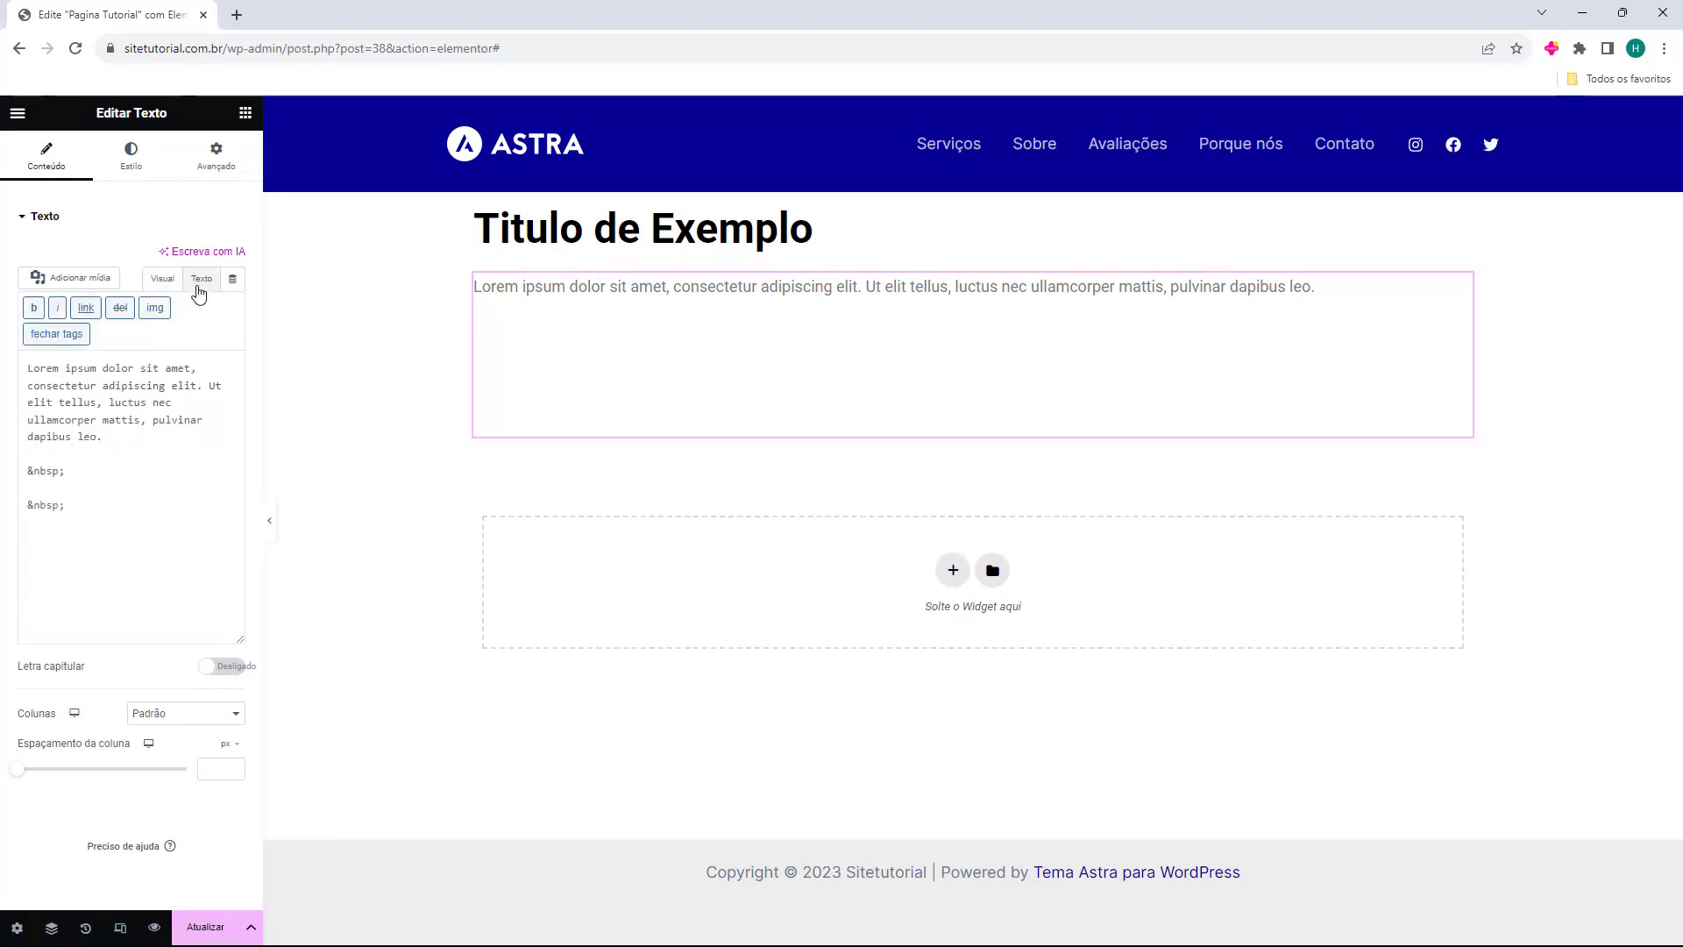
click(163, 278)
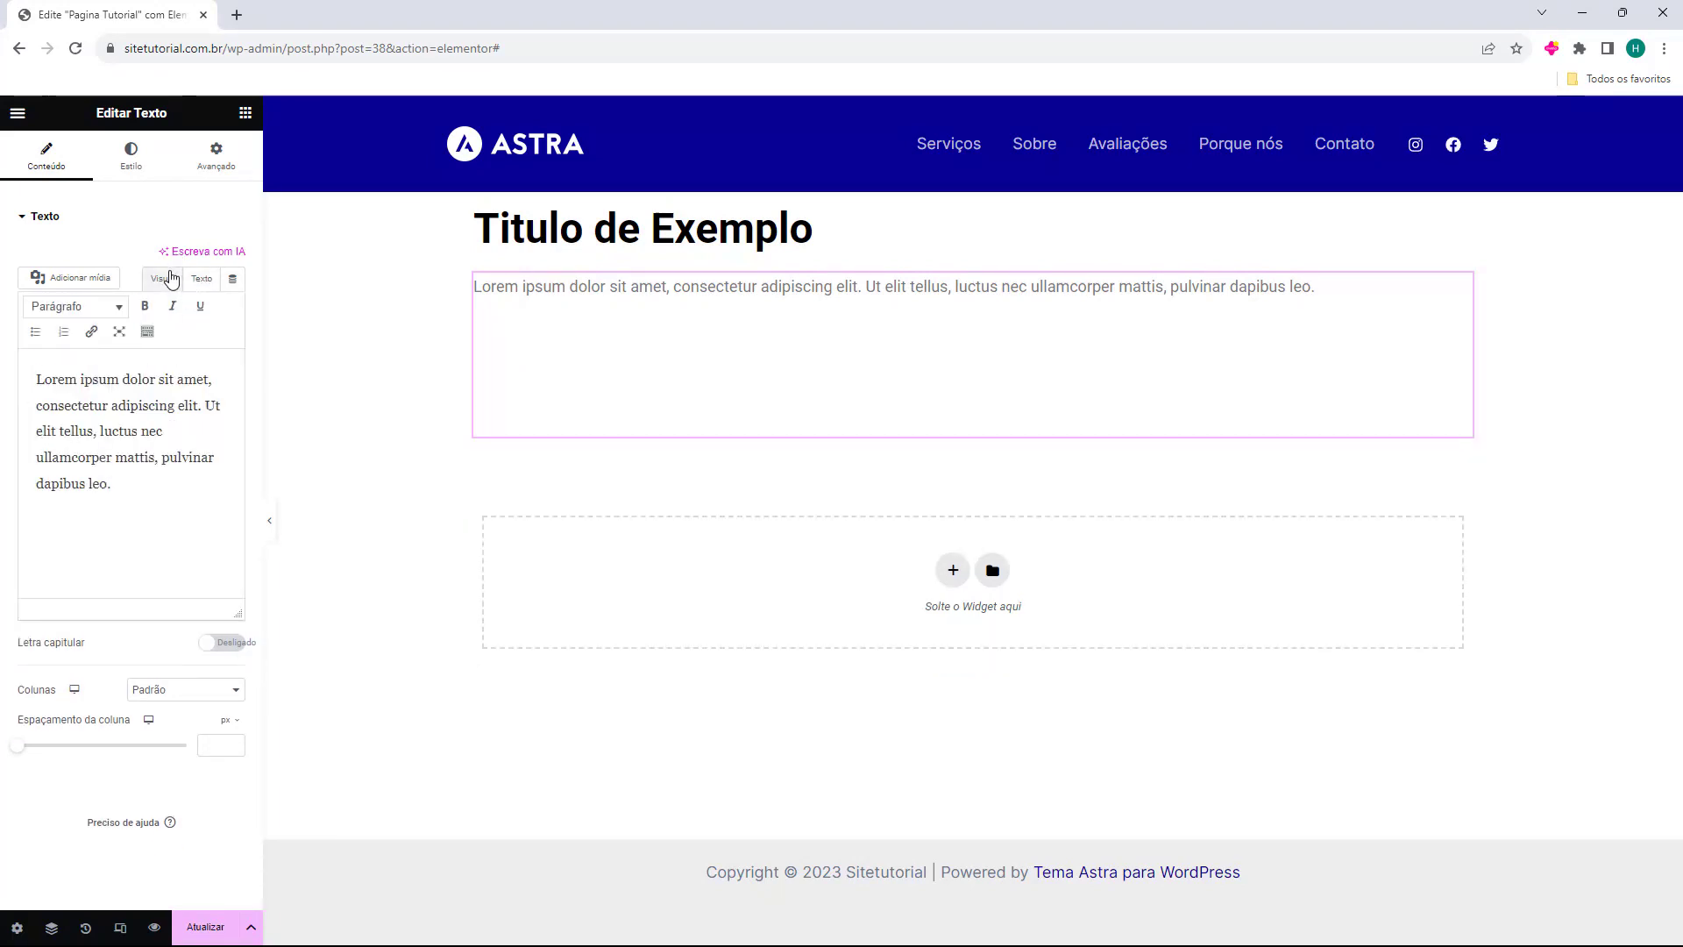
drag(37, 381, 132, 381)
click(145, 306)
double_click(153, 378)
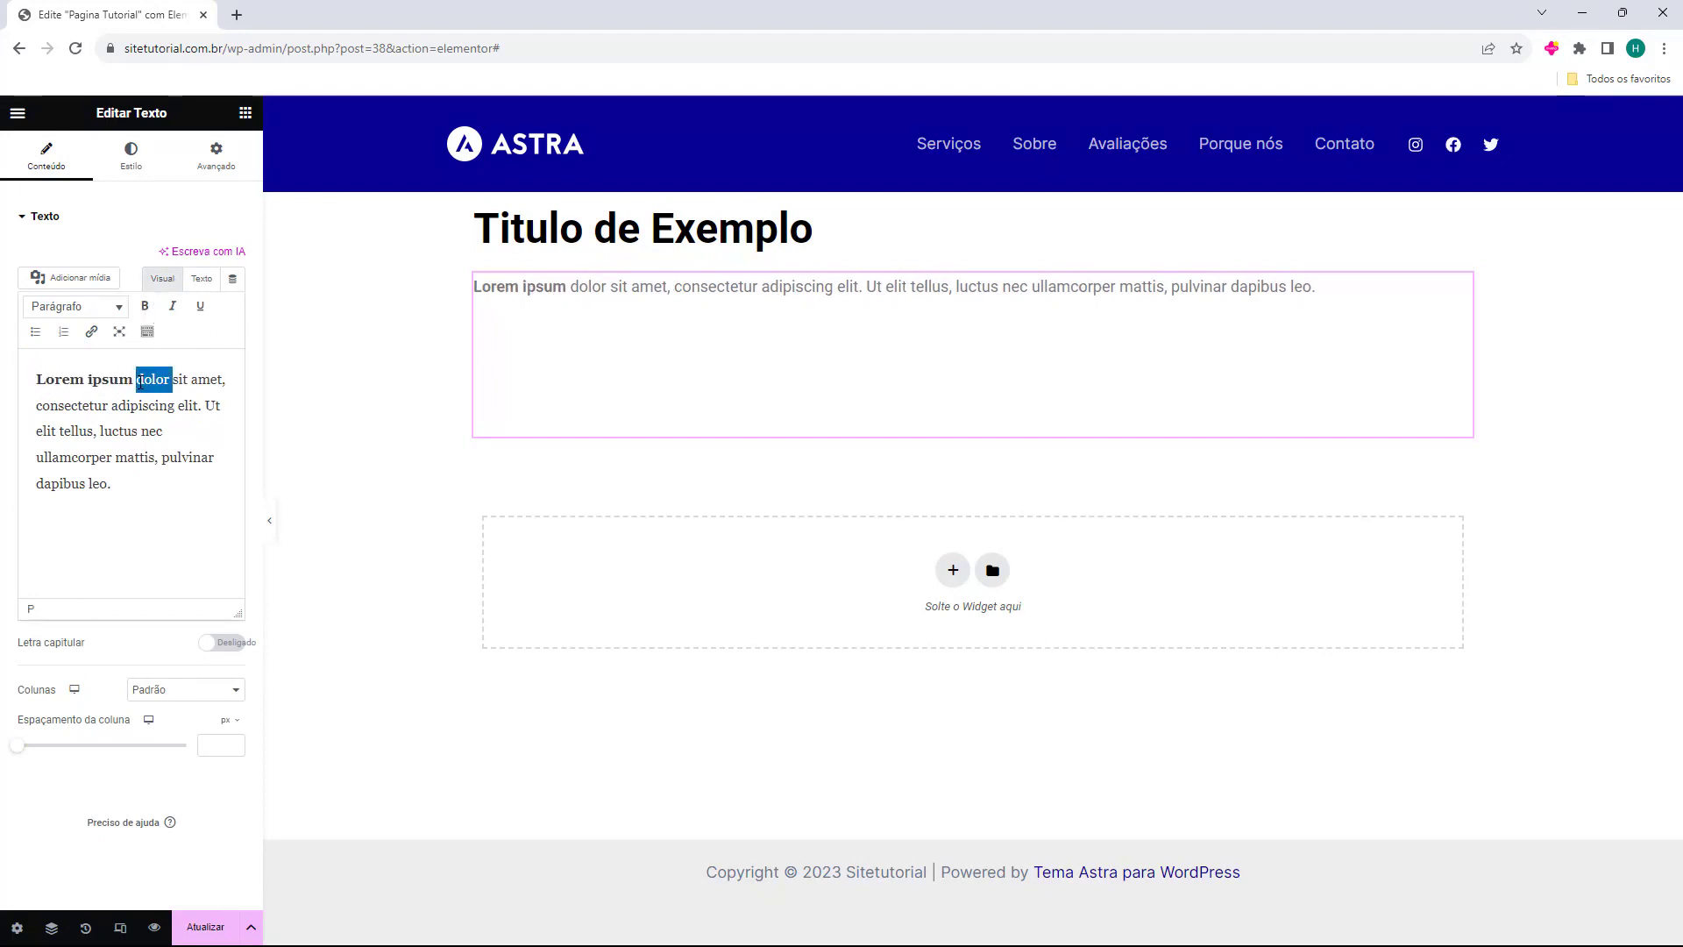
click(173, 310)
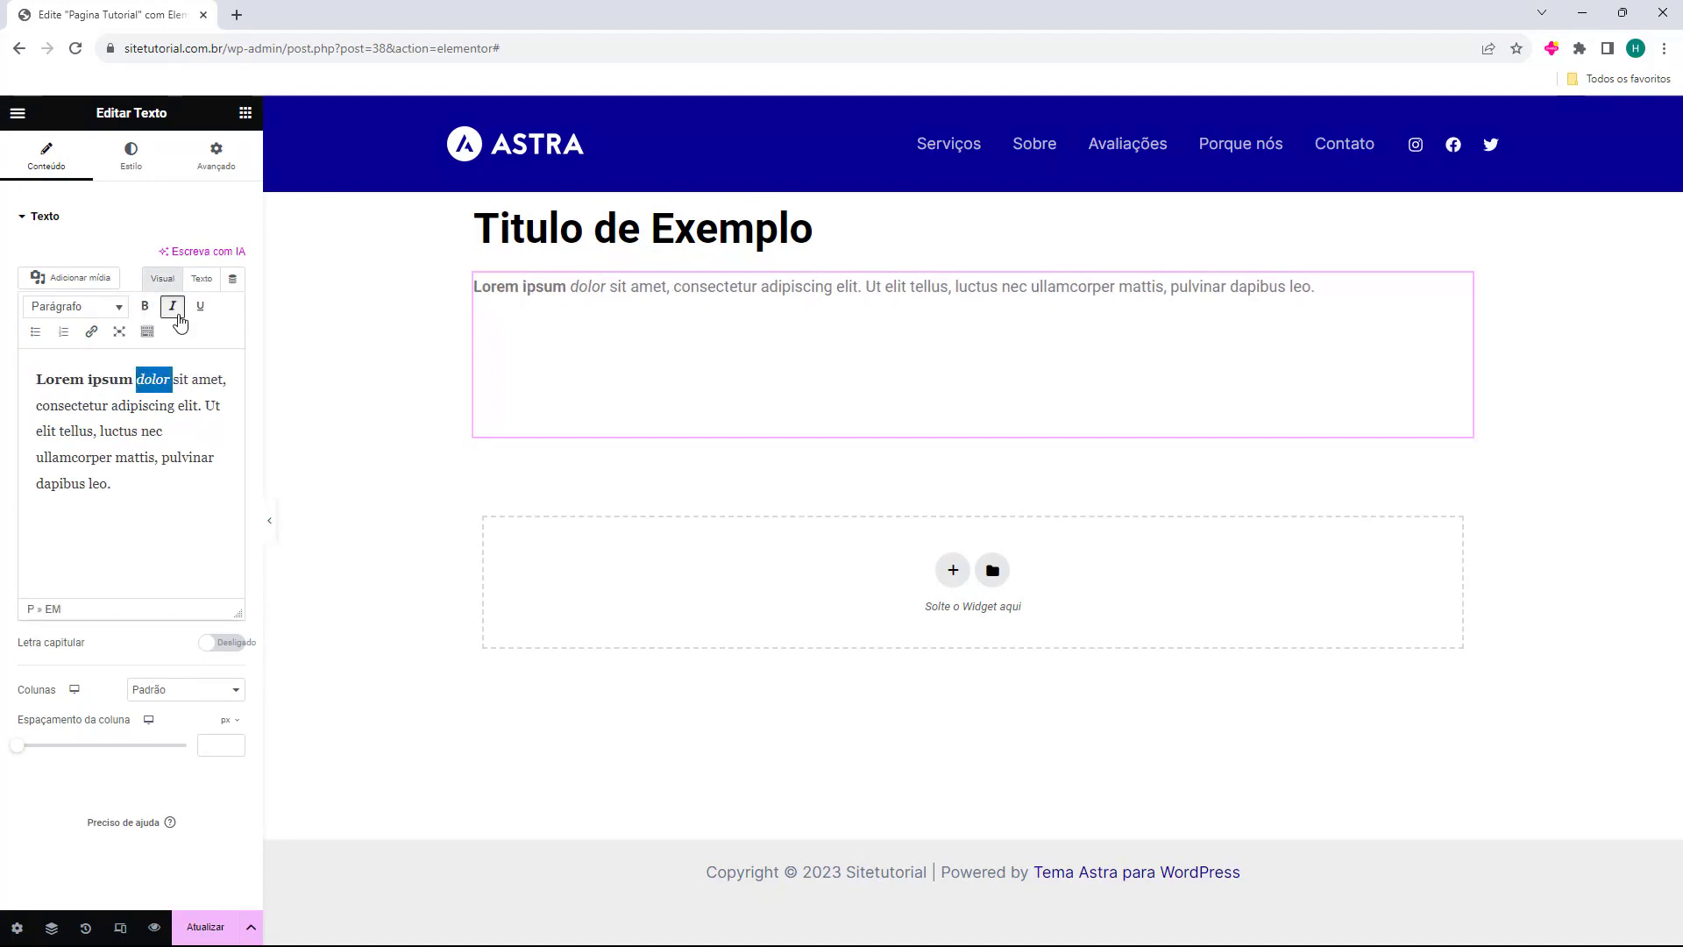
double_click(181, 379)
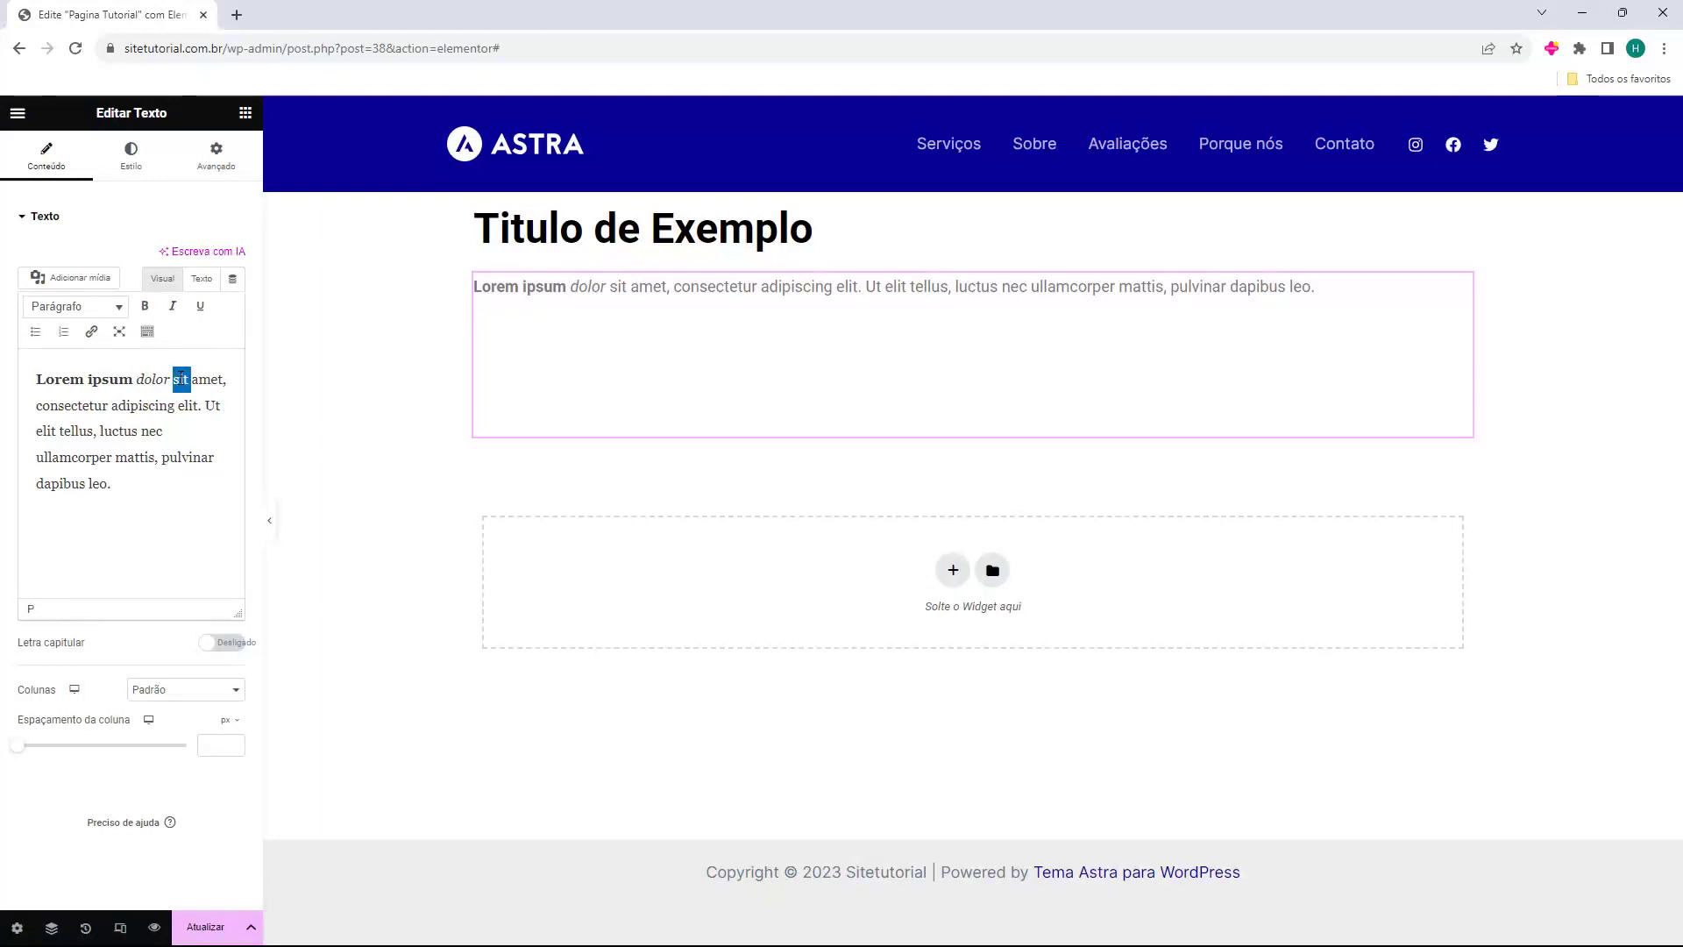
click(201, 309)
click(174, 380)
double_click(99, 404)
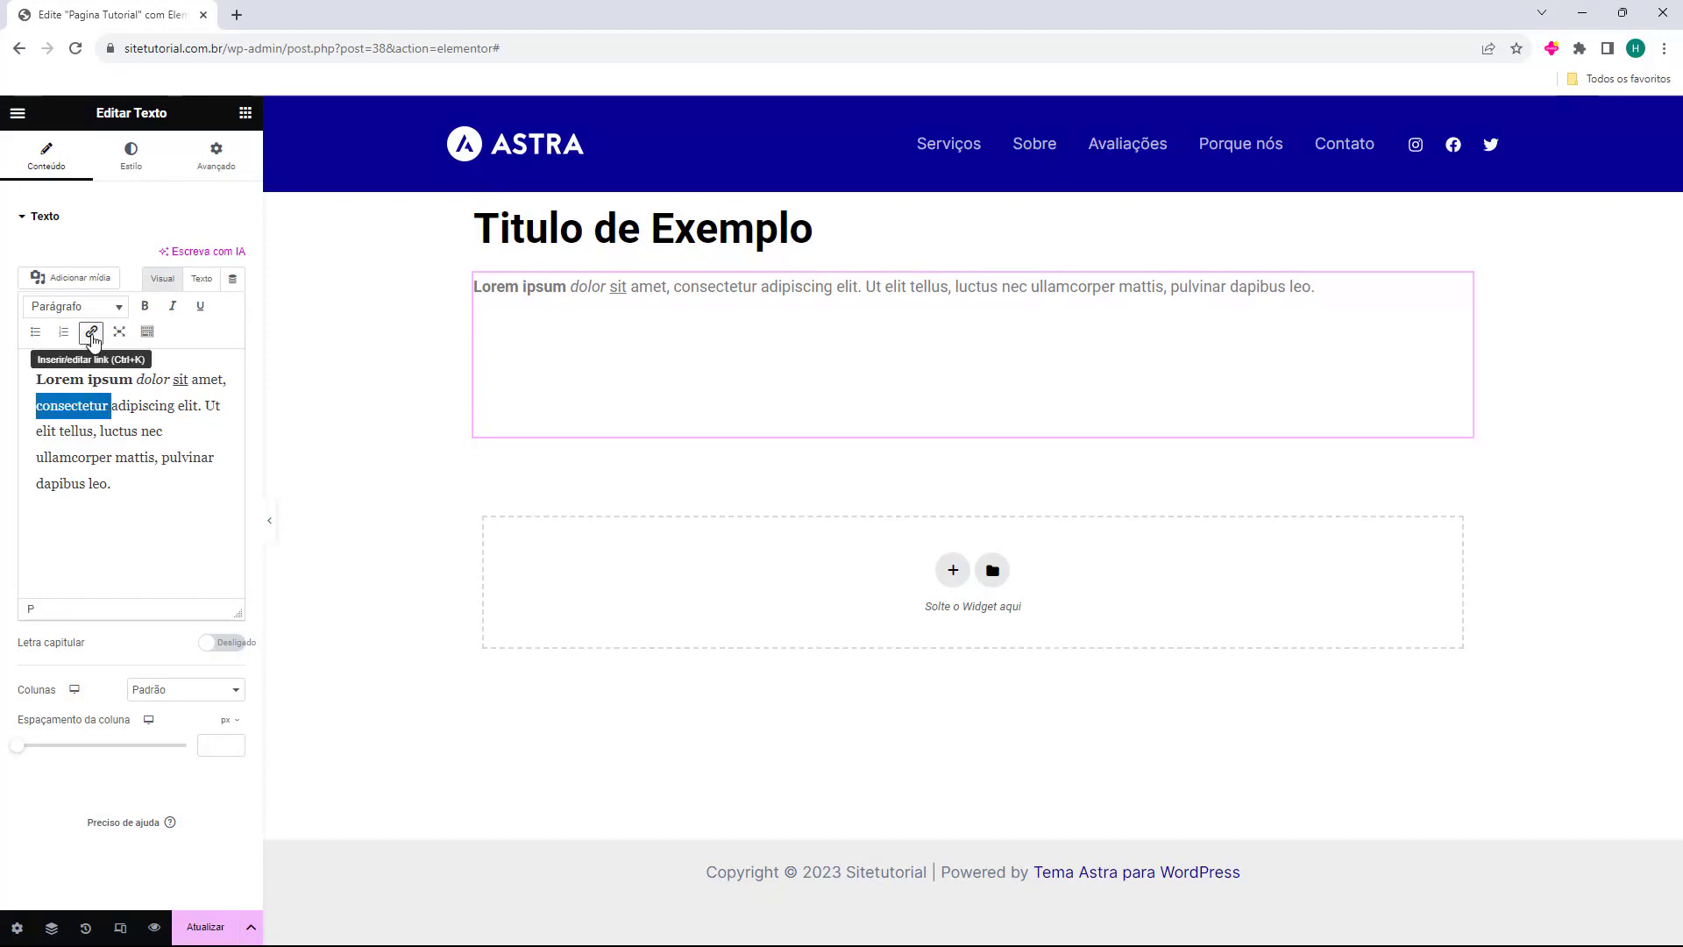
click(163, 504)
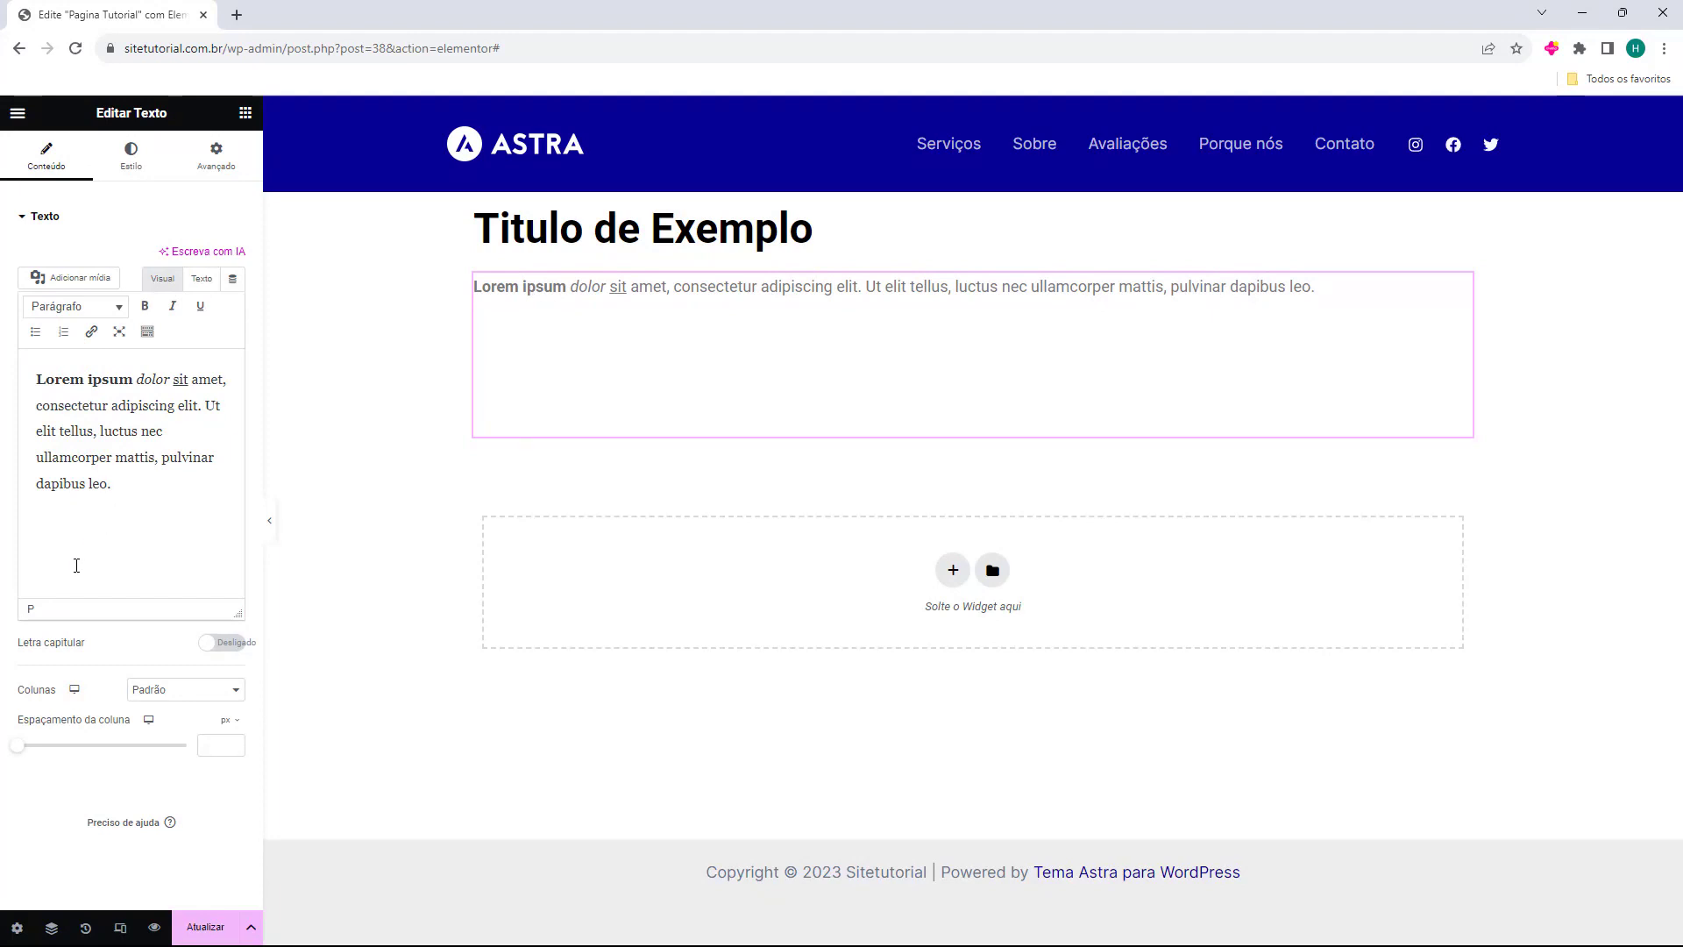
key(Return)
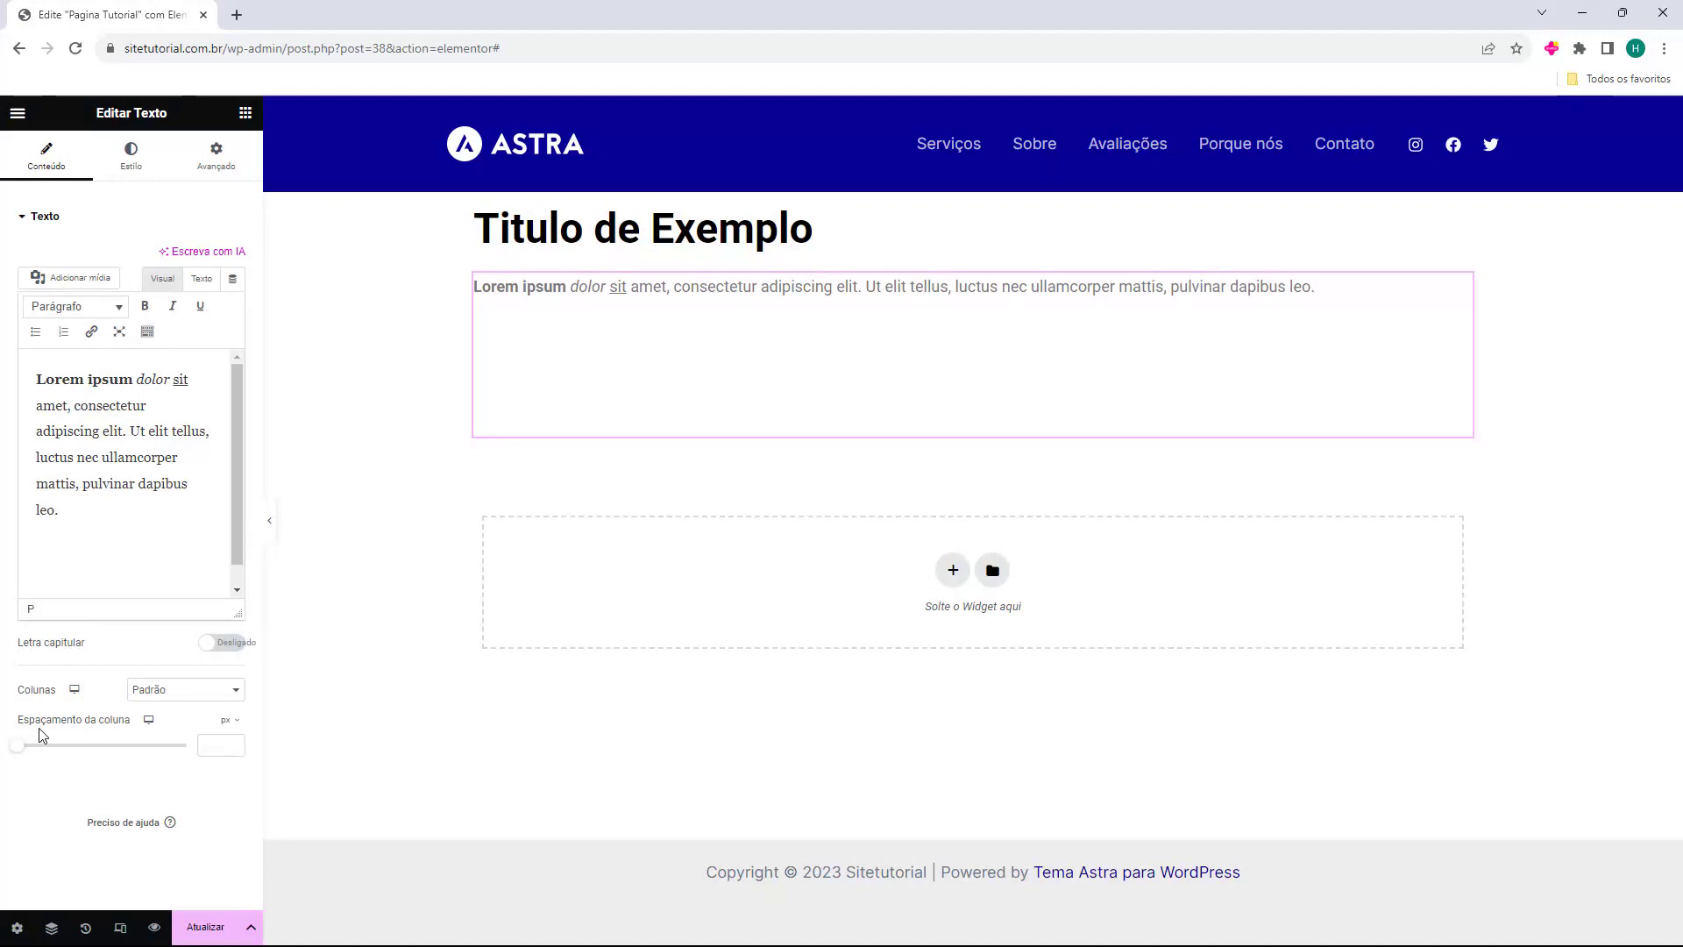
- Replace the whole sample text with a longer Lorem ipsum passage beginning "Lorem ipsum dolor sit amet, consectetur adipiscing elit. In elementum lectus nibh"
drag(59, 517, 39, 382)
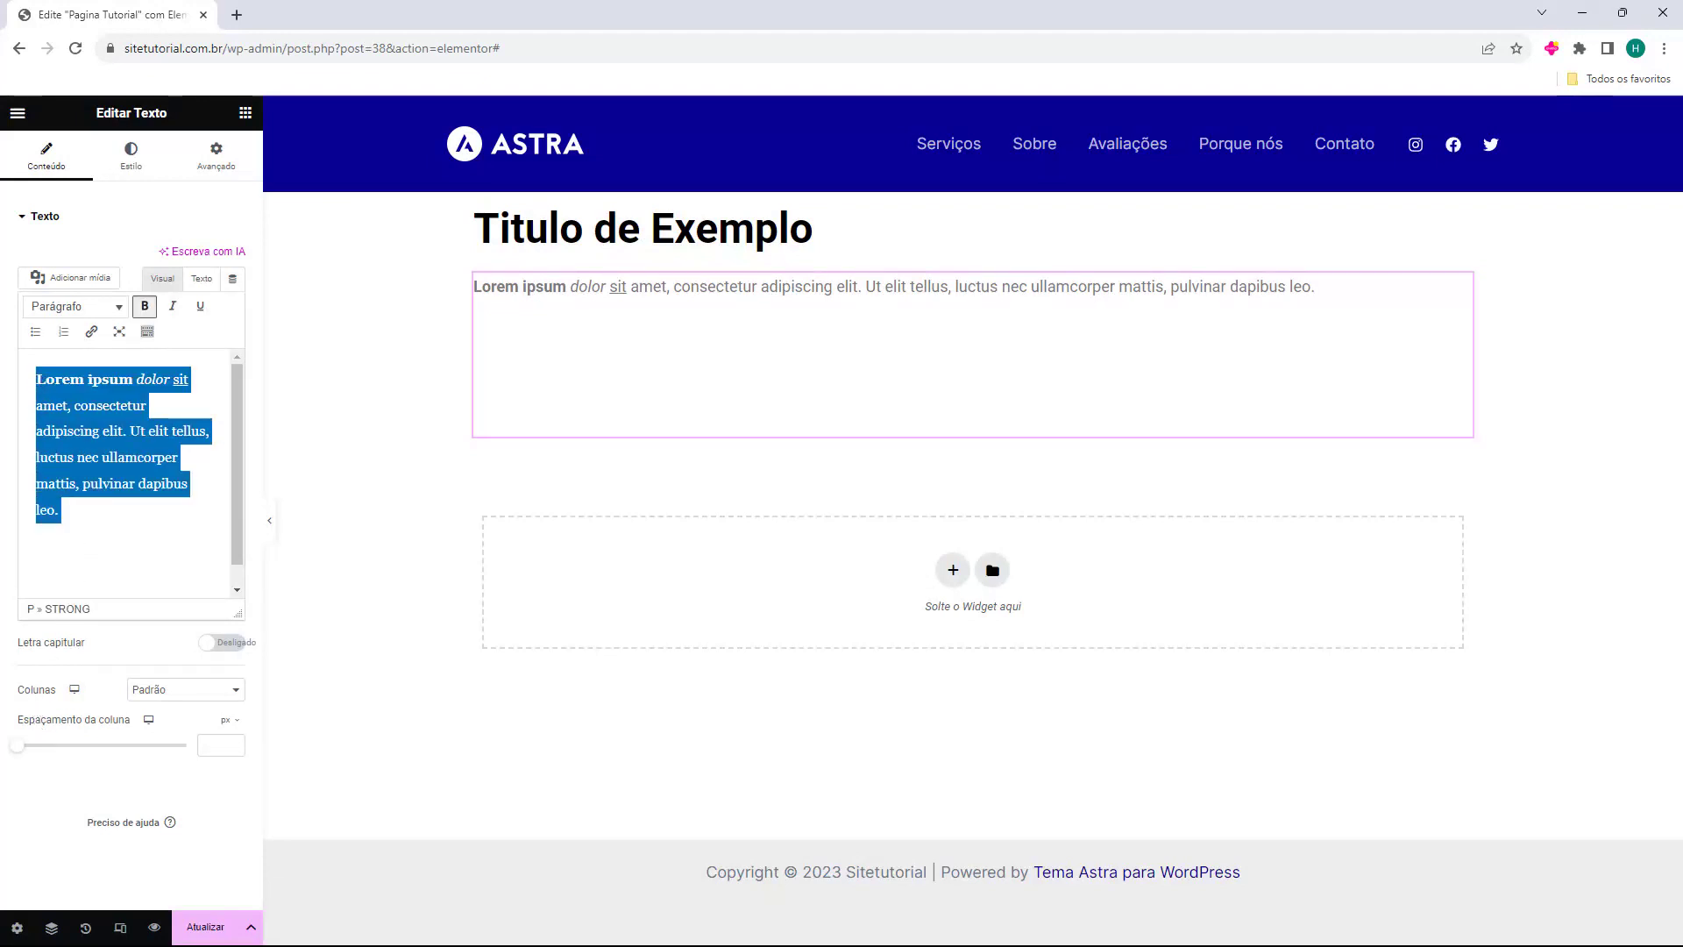
text(Lorem ipsum dolor sit amet, consectetur adipiscing elit. In elementum lectus nibh, eu semper massa posuere quis. Duis euismod sed augue suscipit venenatis. Suspendisse tincidunt eros libero, vitae mollis mi tincidunt at. Duis vestibulum ullamcorper mattis. Donec scelerisque nisl est, a mollis augue commodo eu. In rhoncus consequat neque, eu commodo nisl pellentesque tempor. Mauris a felis venenatis, feugiat ex ut, gravida est. Vestibulum vel metus ullamcorper neque luctus egestas id viverra est. Vivamus aliquet id odio ut gravida. Aenean ullamcorper euismod justo, at condimentum odio auctor in. Aliquam et lacus quis risus dapibus blandit ut non ligula. Pellentesque sagittis turpis in dapibus tempus. Proin placerat, nibh ut luctus mollis, nisl risus accumsan mi, et vulputate diam est et lorem. Suspendisse rutrum volutpat tortor, nec pulvinar arcu placerat commodo.)
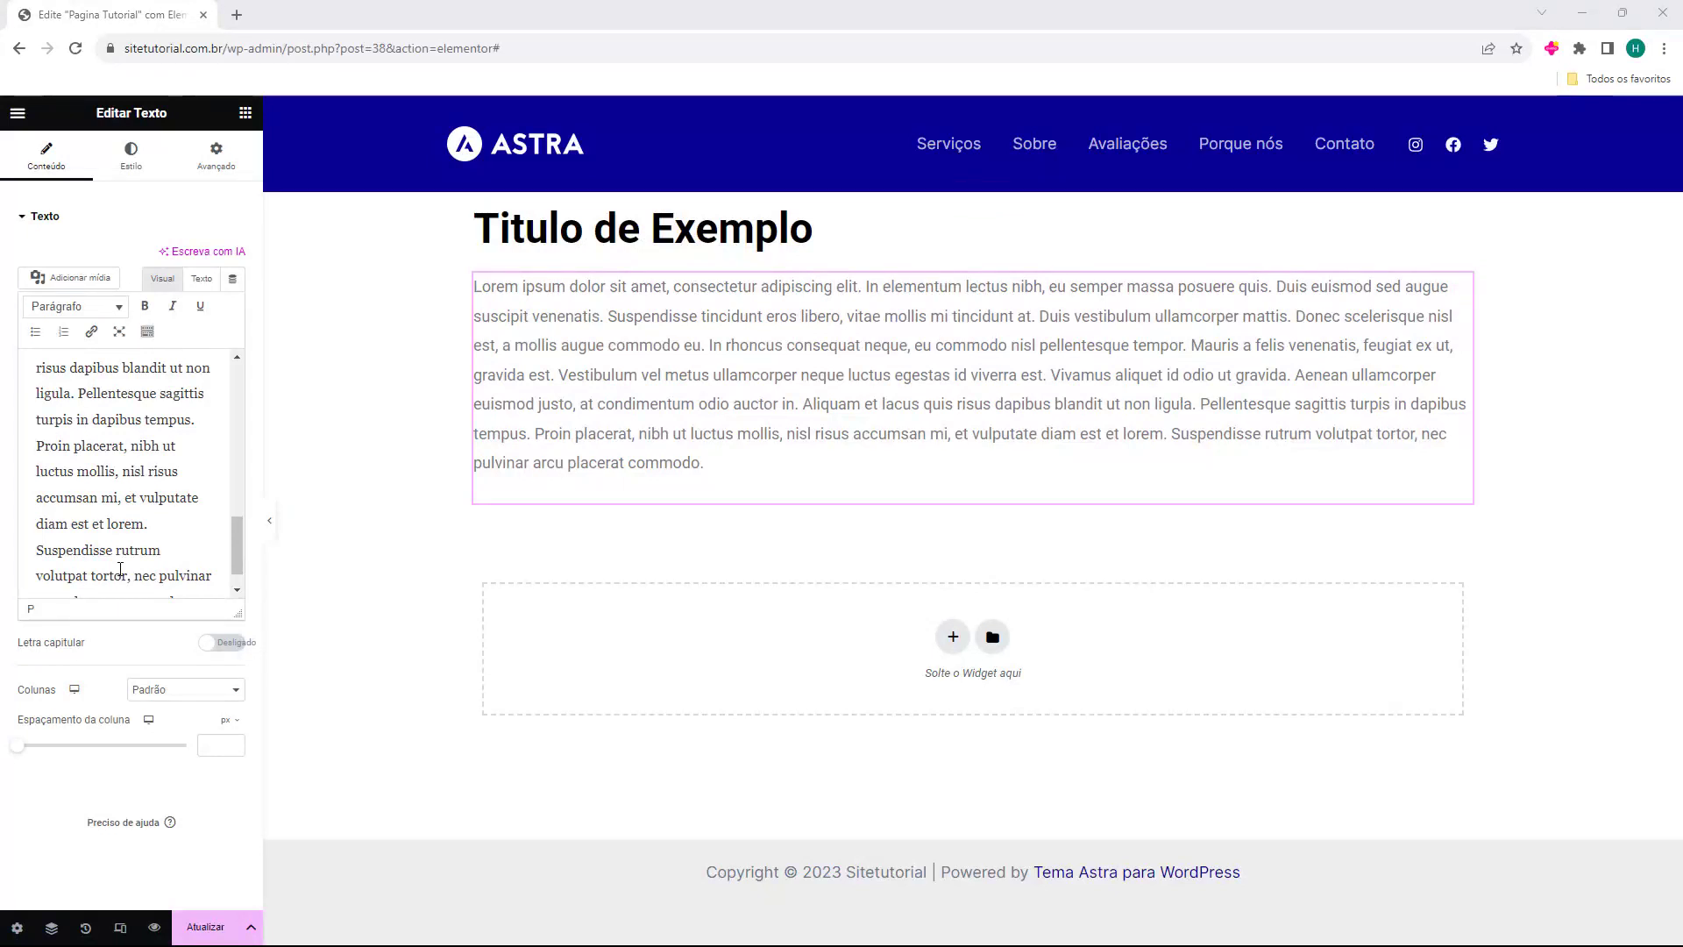
- Try laying out the text widget in 1, 2, 3, 6 and 10 columns
click(156, 695)
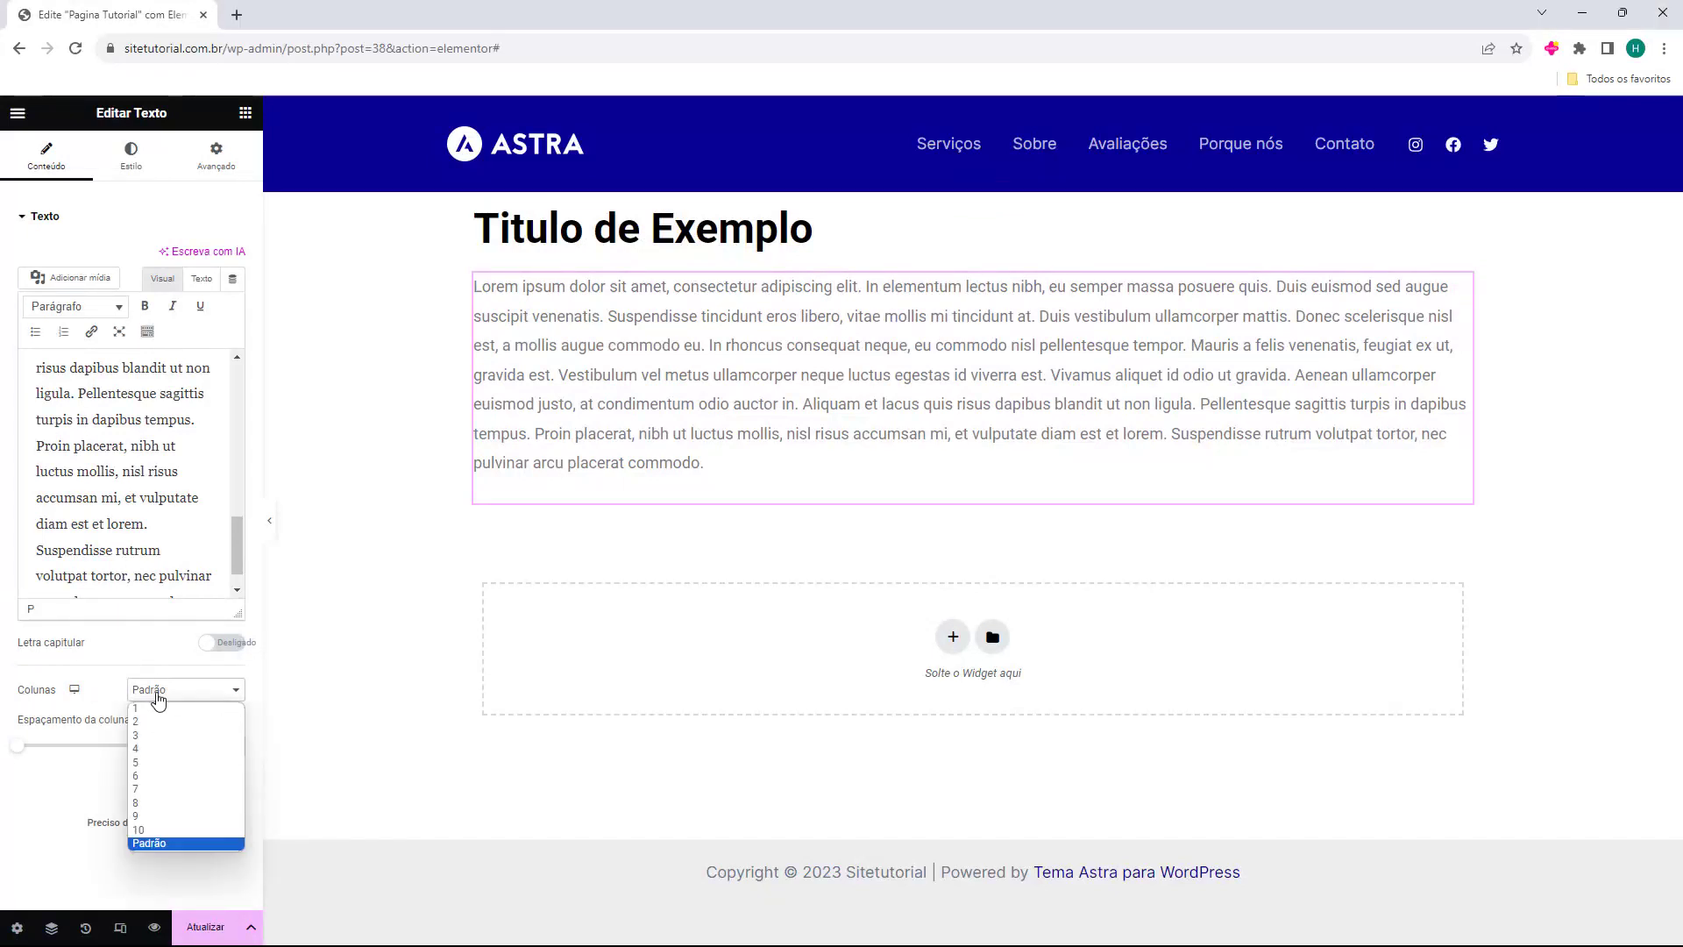
click(162, 708)
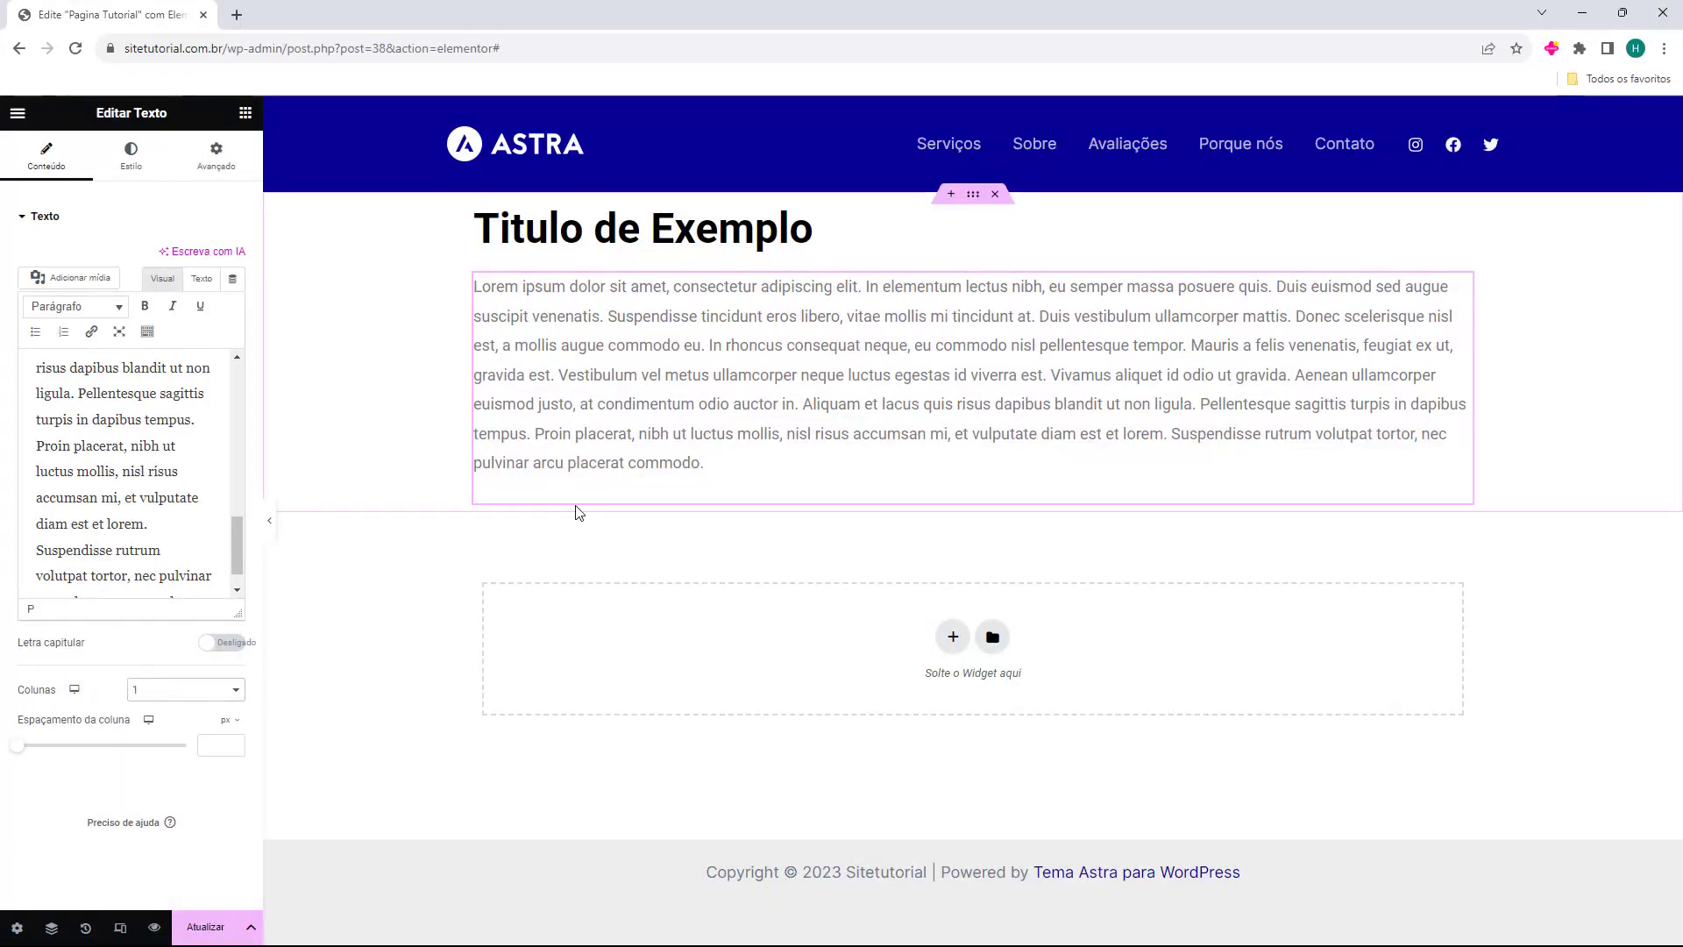
click(166, 697)
click(161, 722)
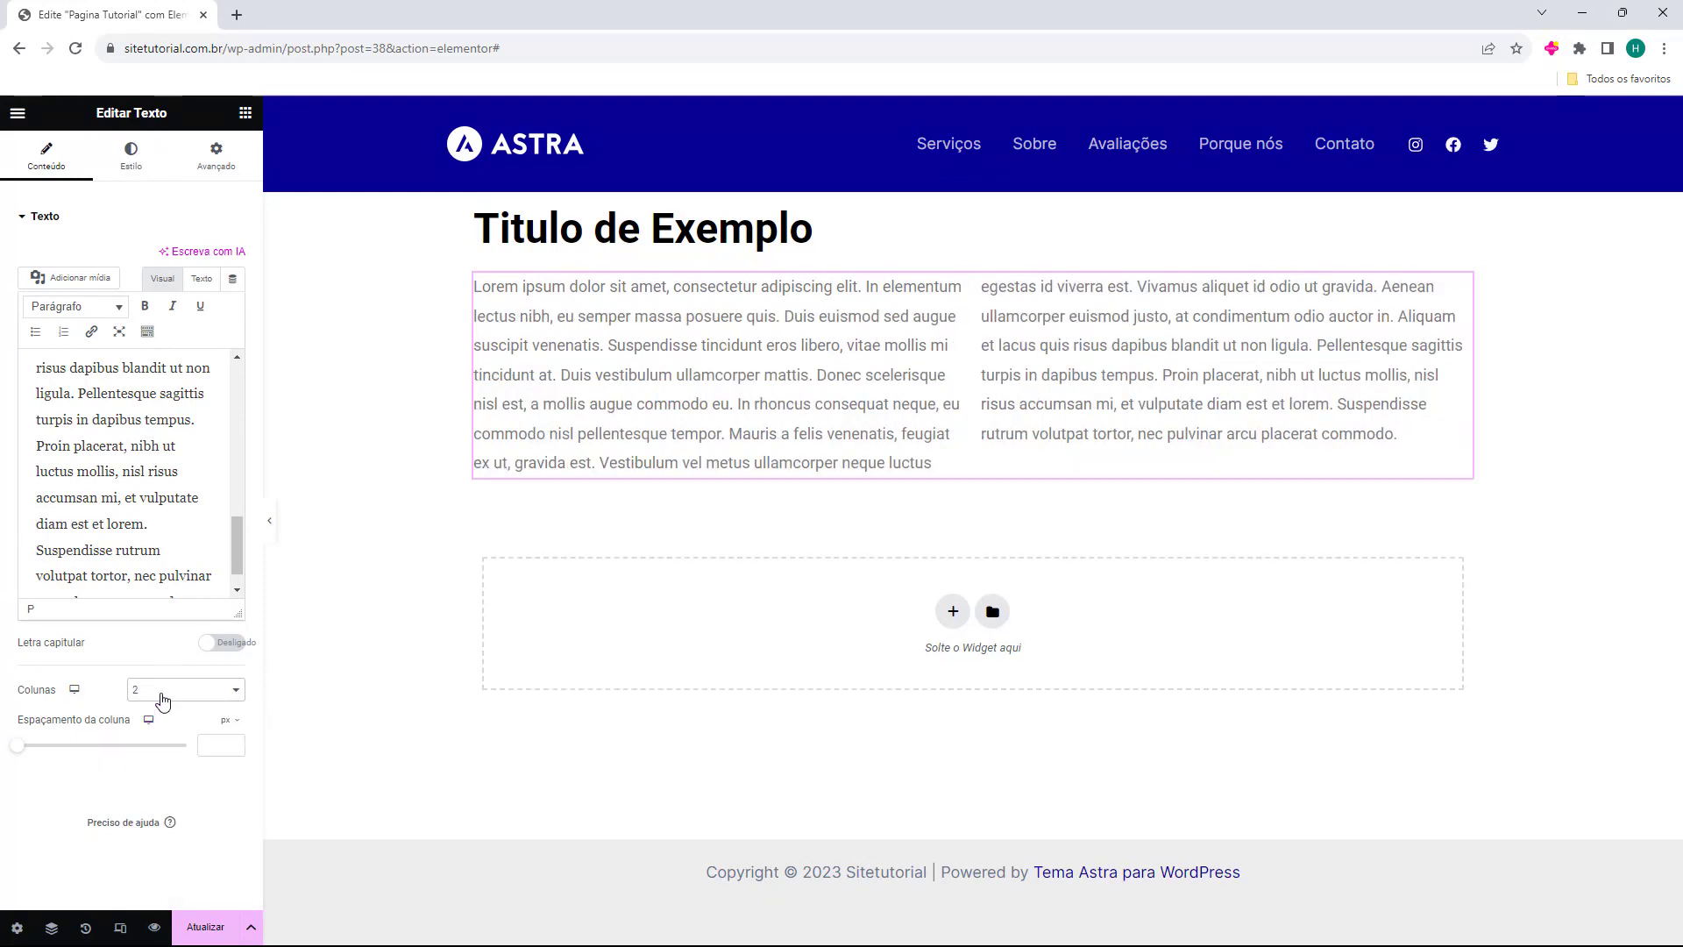
click(162, 692)
click(159, 741)
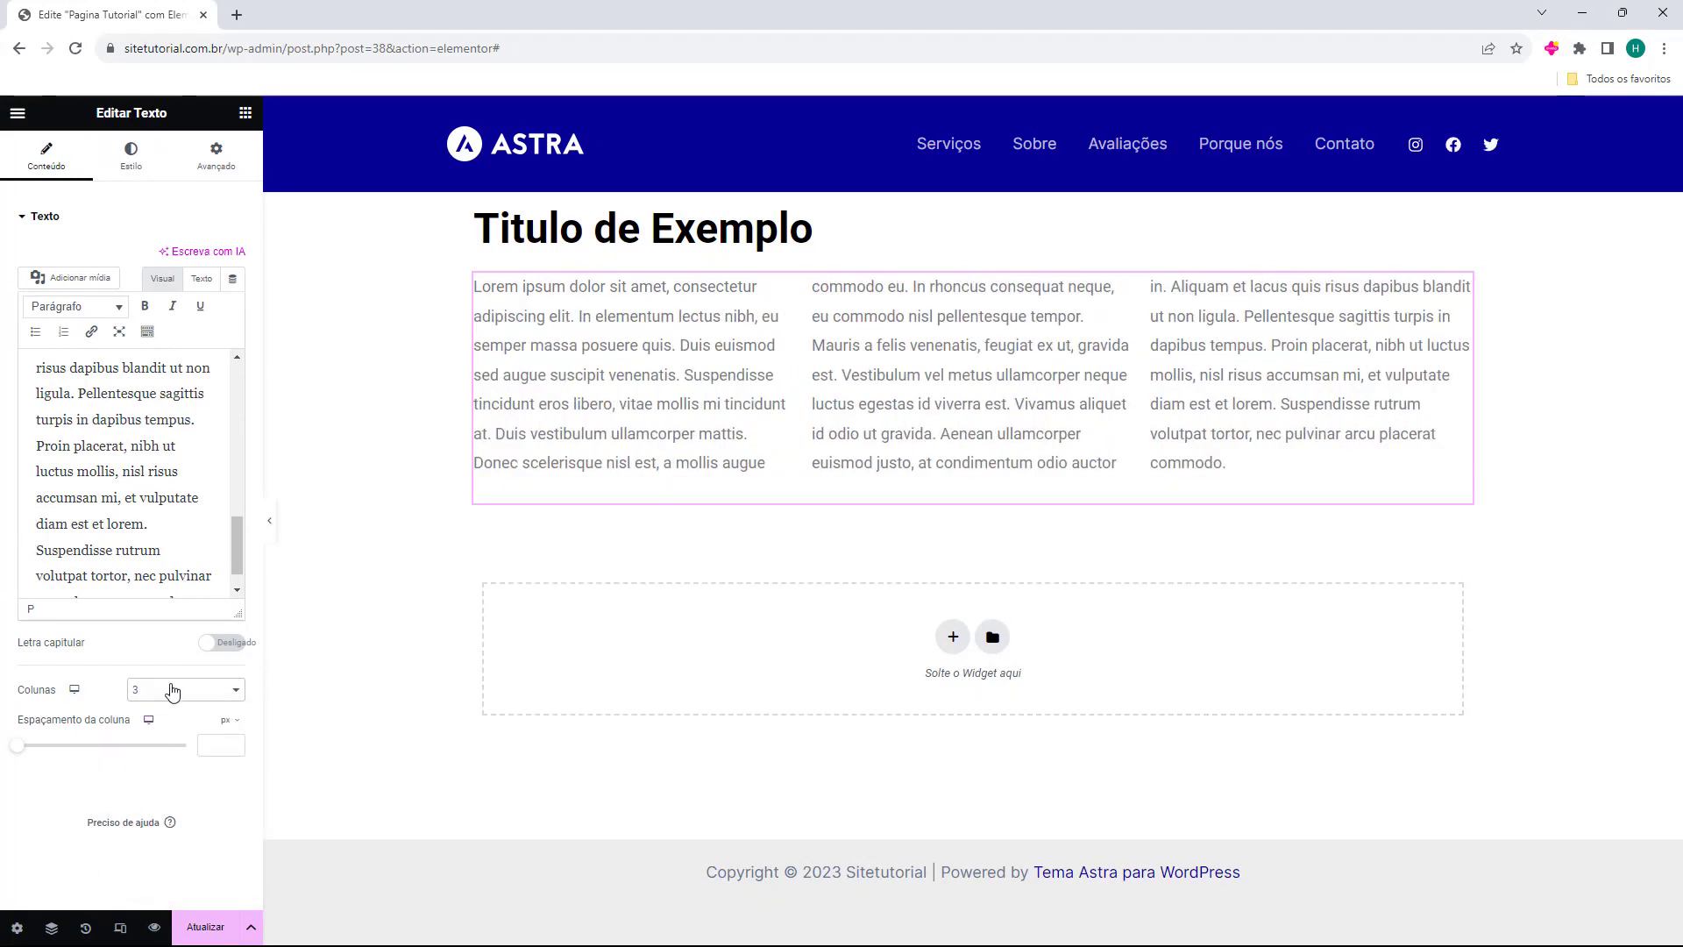
click(173, 693)
click(168, 760)
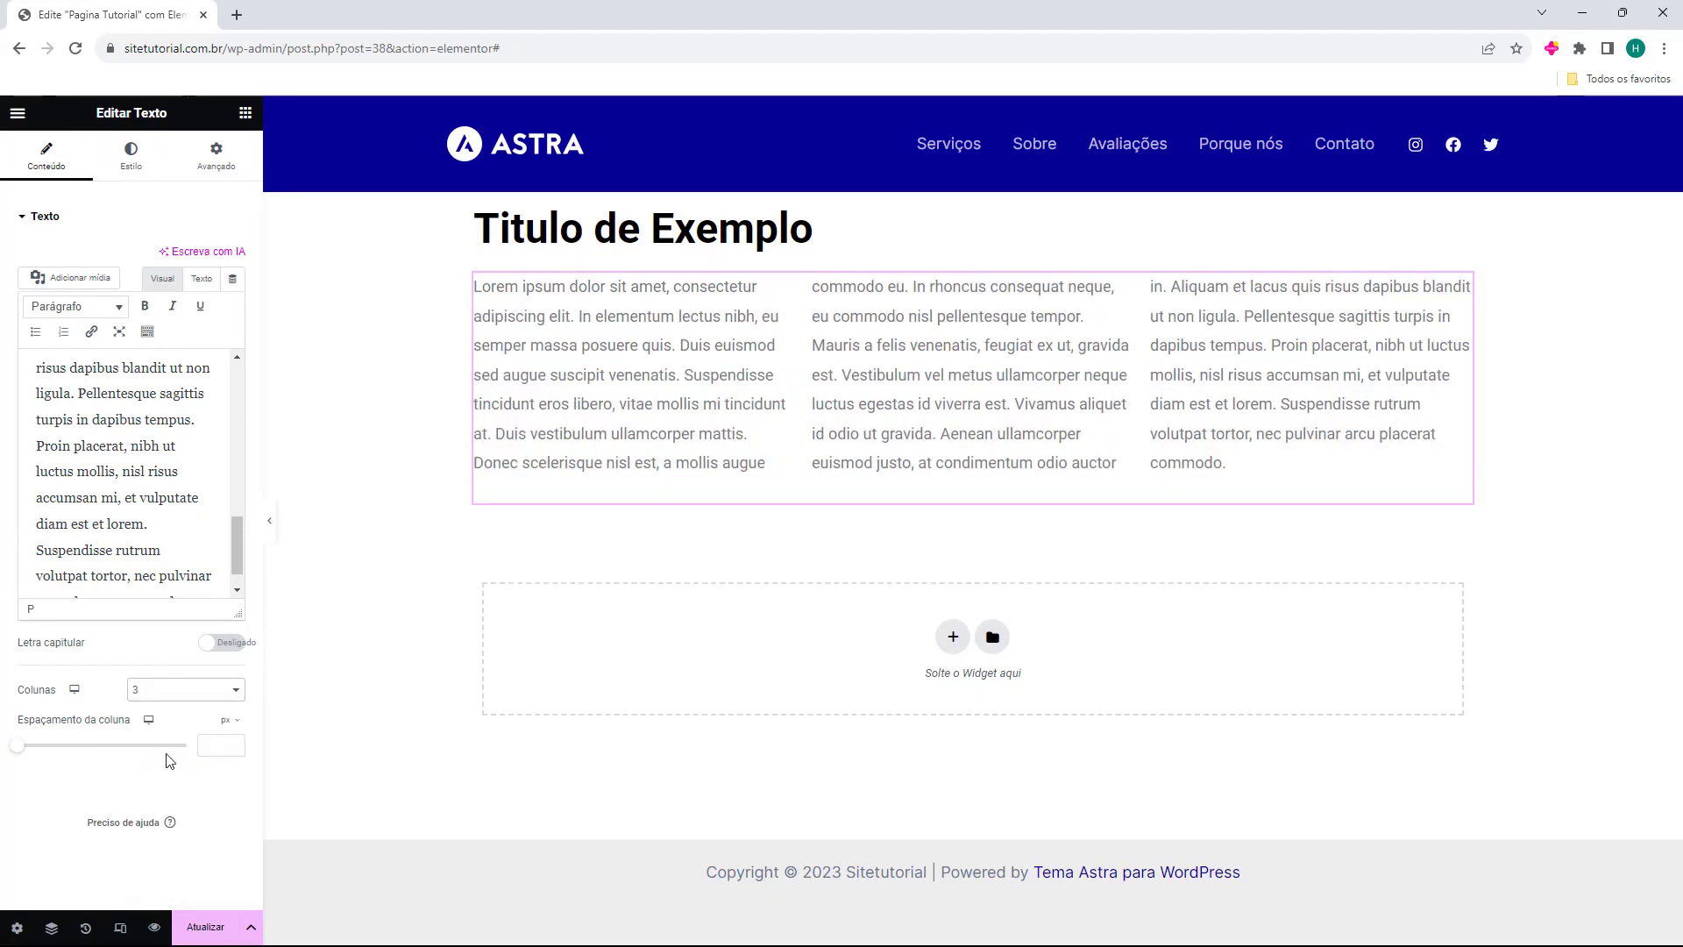
click(190, 699)
click(167, 799)
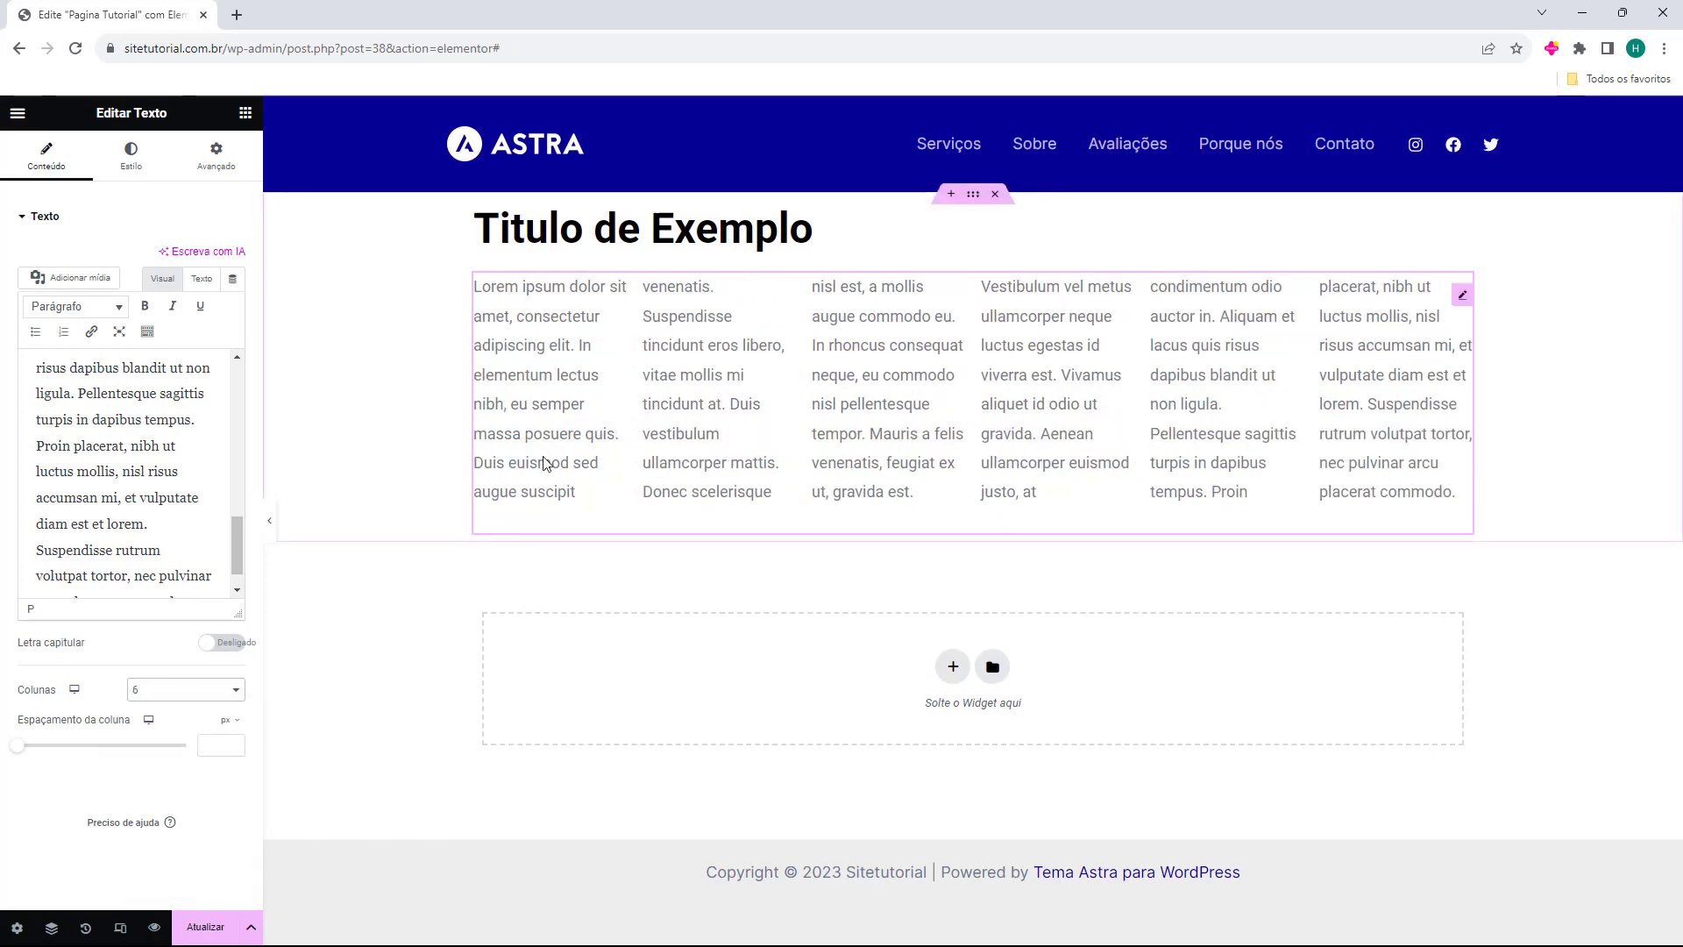
click(193, 691)
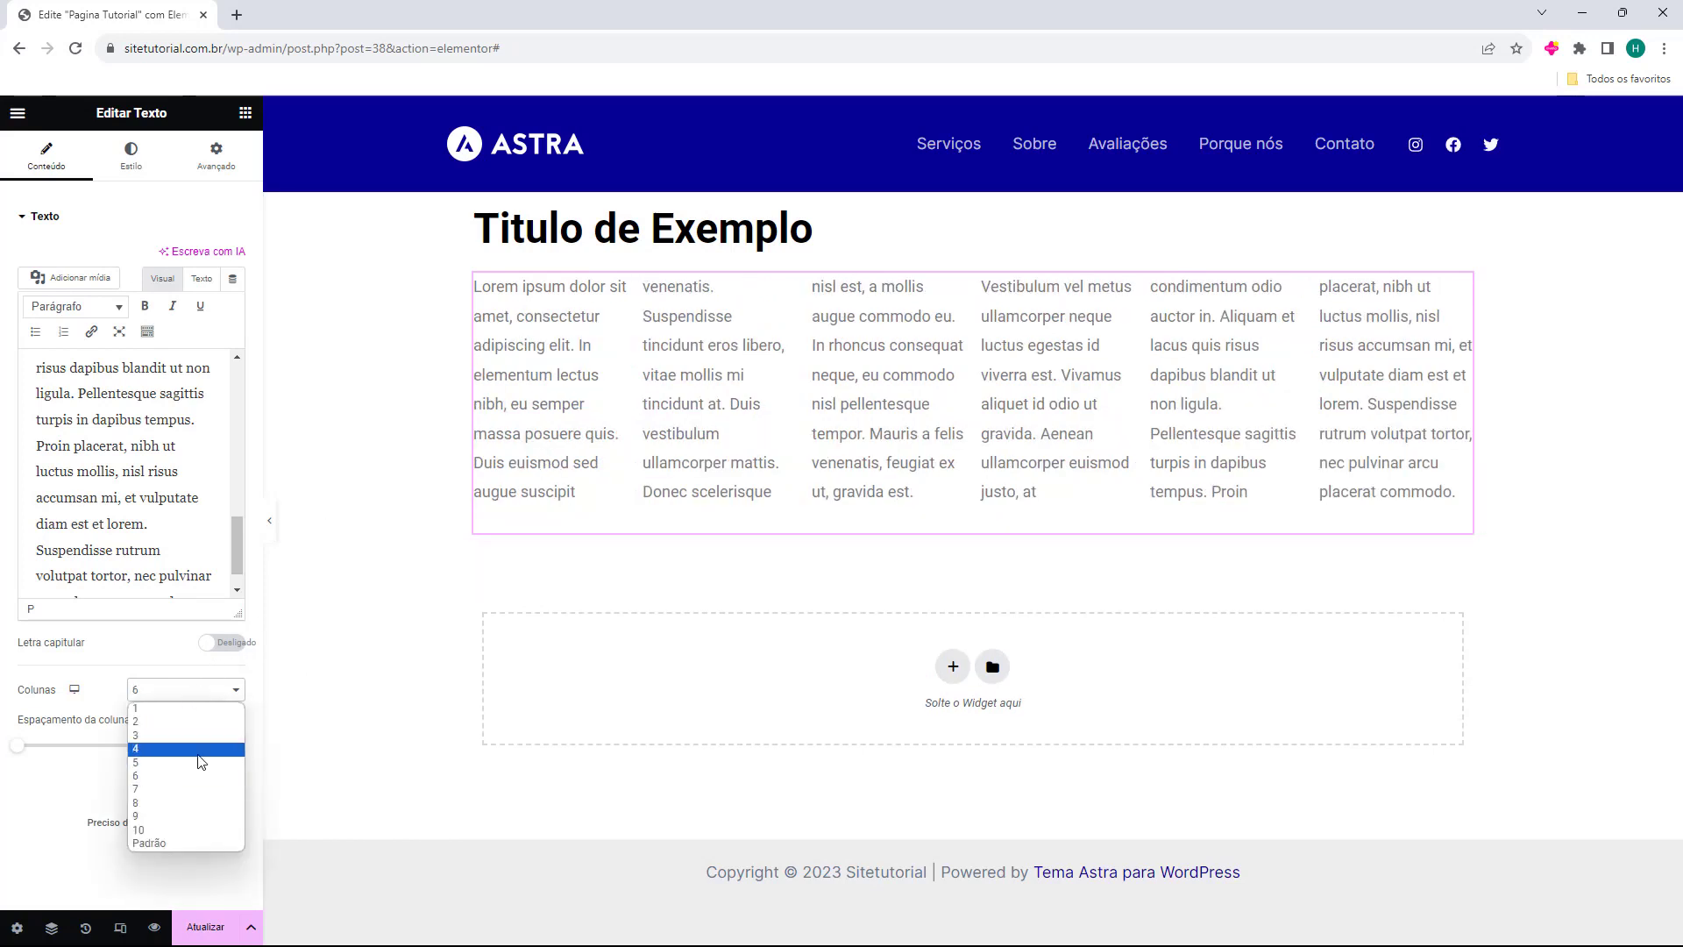
click(184, 831)
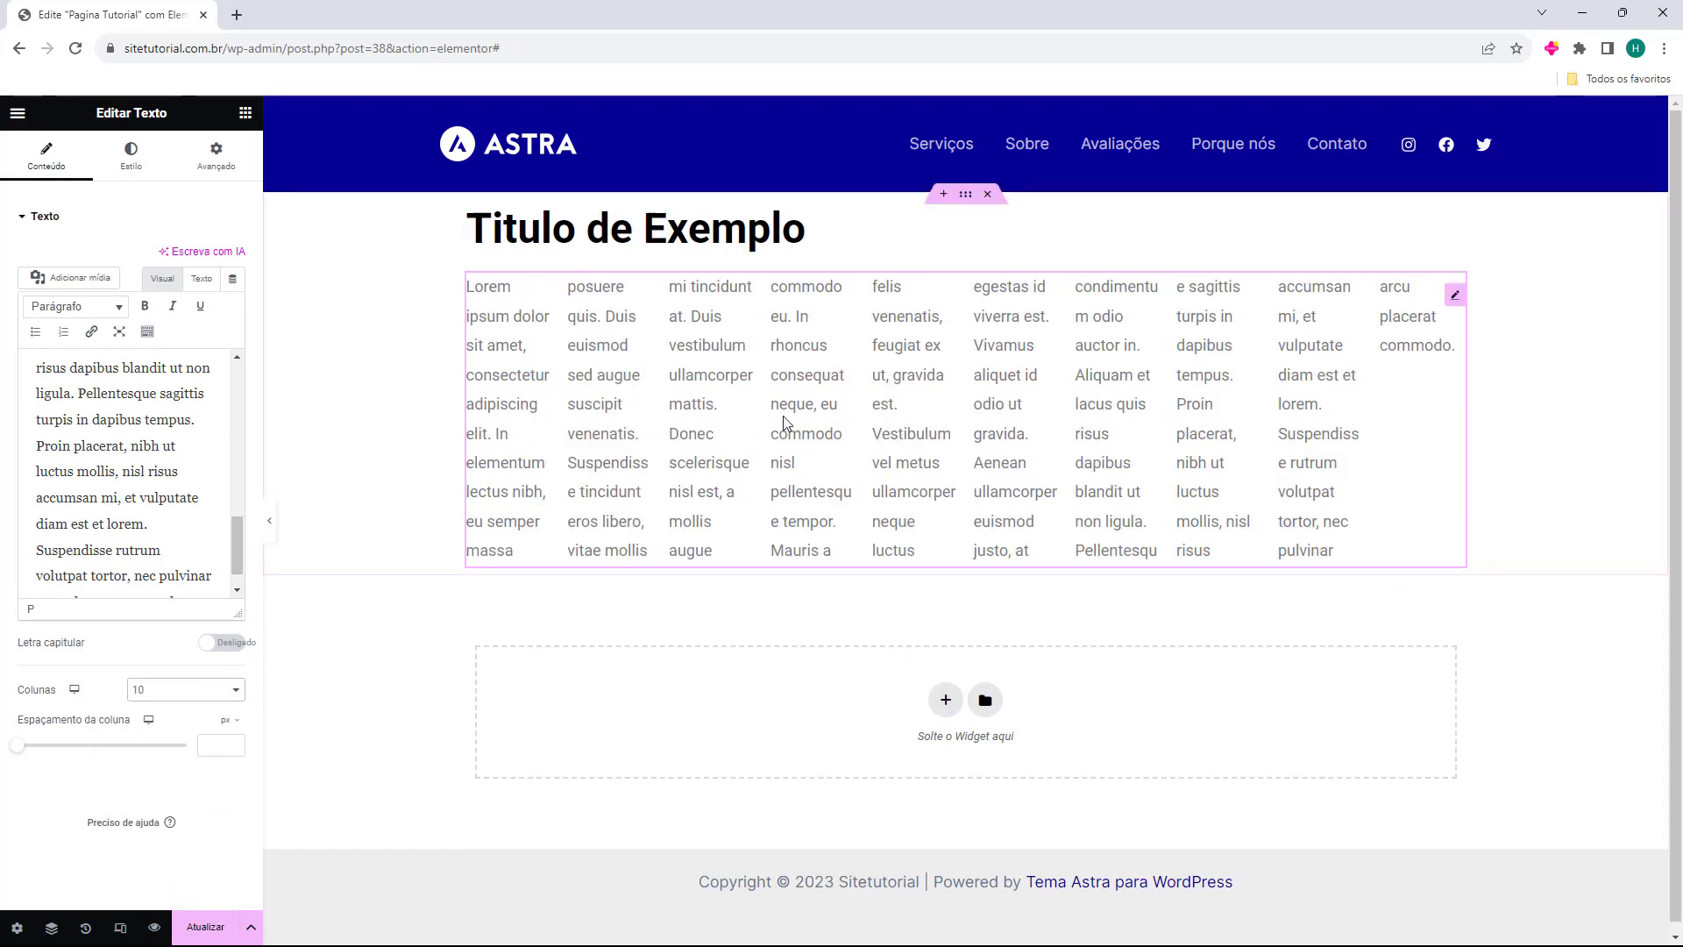
- Set the text widget to 2 columns with a column spacing of 100 px
click(161, 699)
click(136, 737)
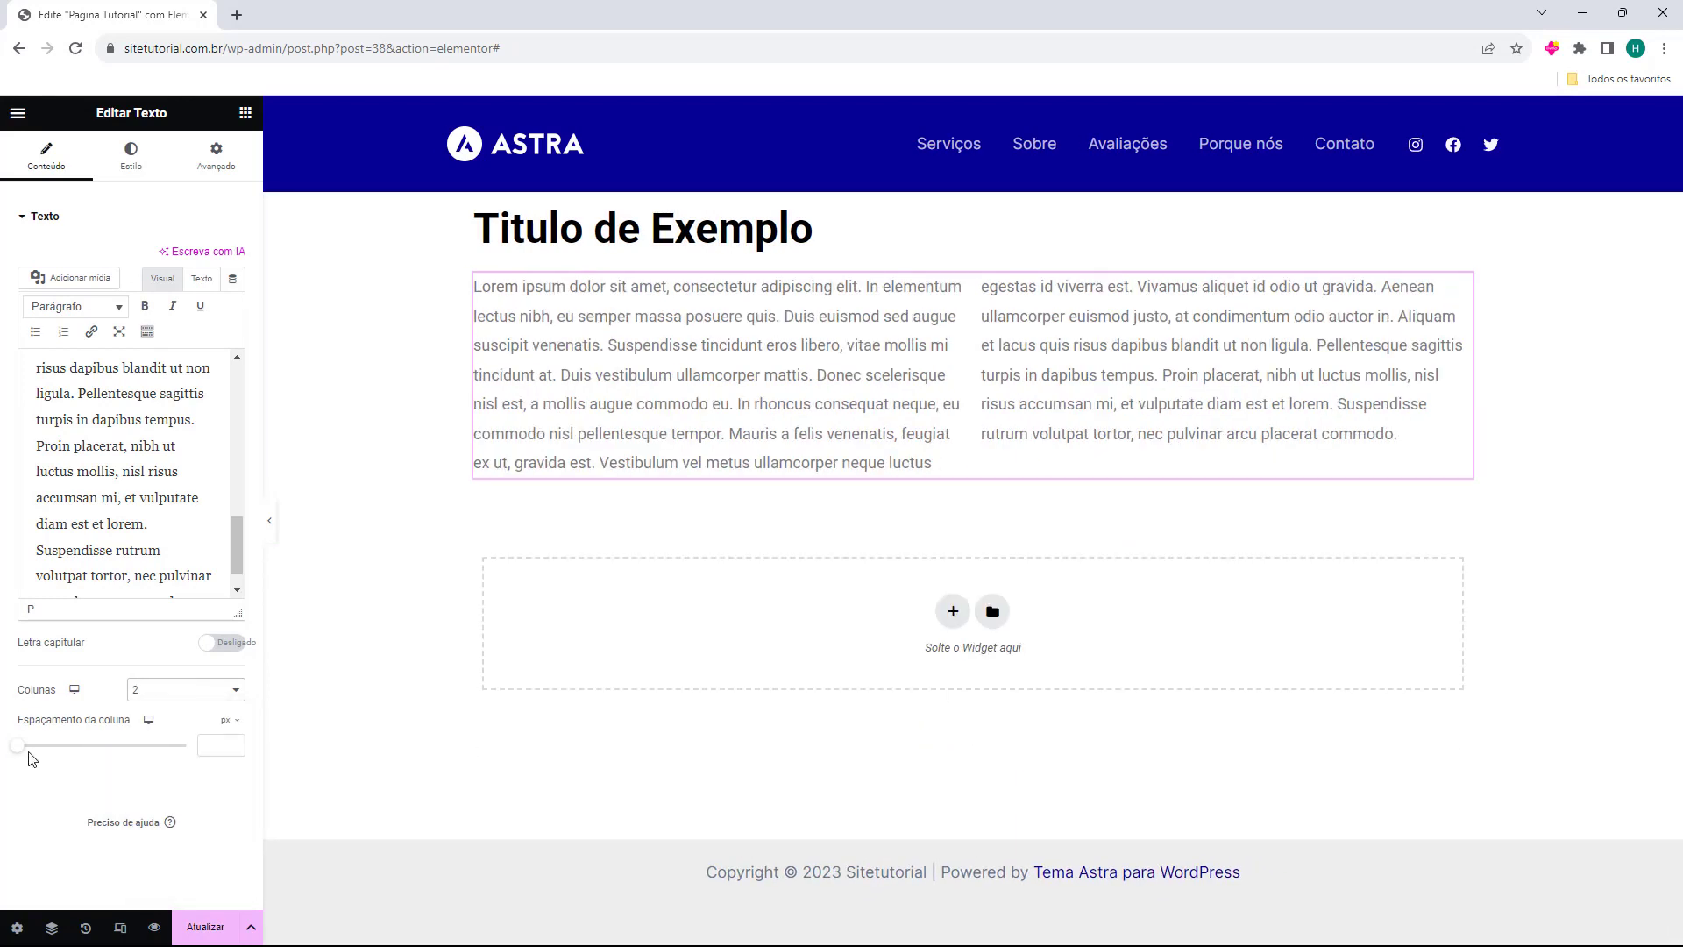
drag(21, 750, 186, 754)
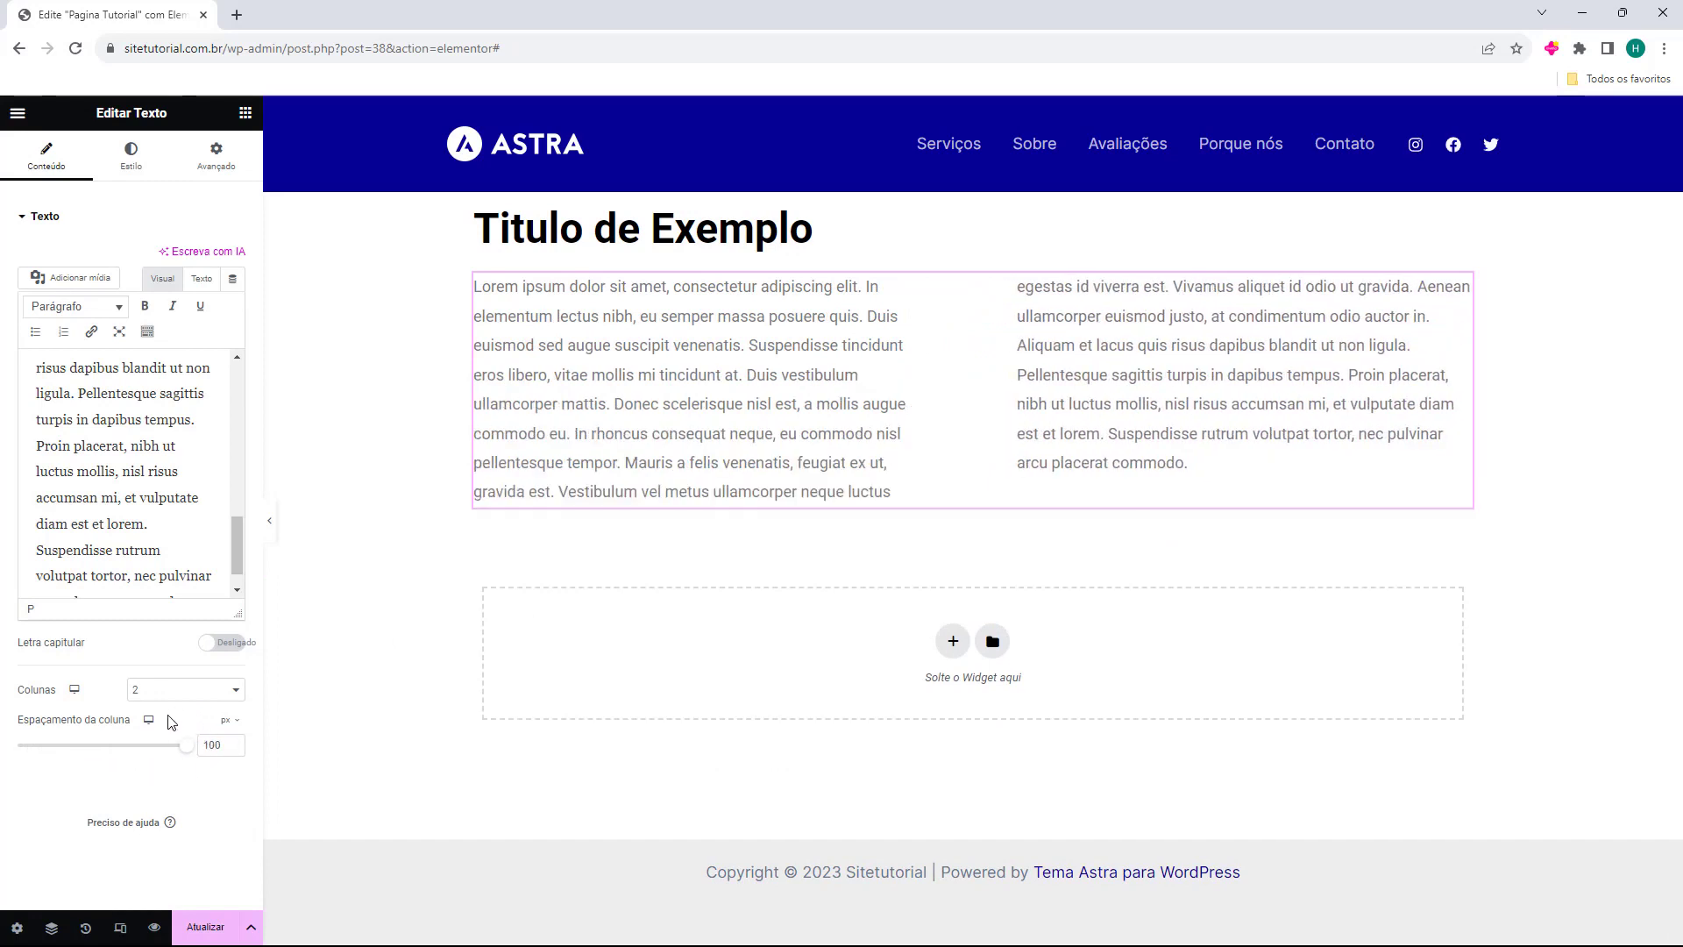
- Try the left, centre and right alignments on the text widget, then set its text to justified
click(131, 163)
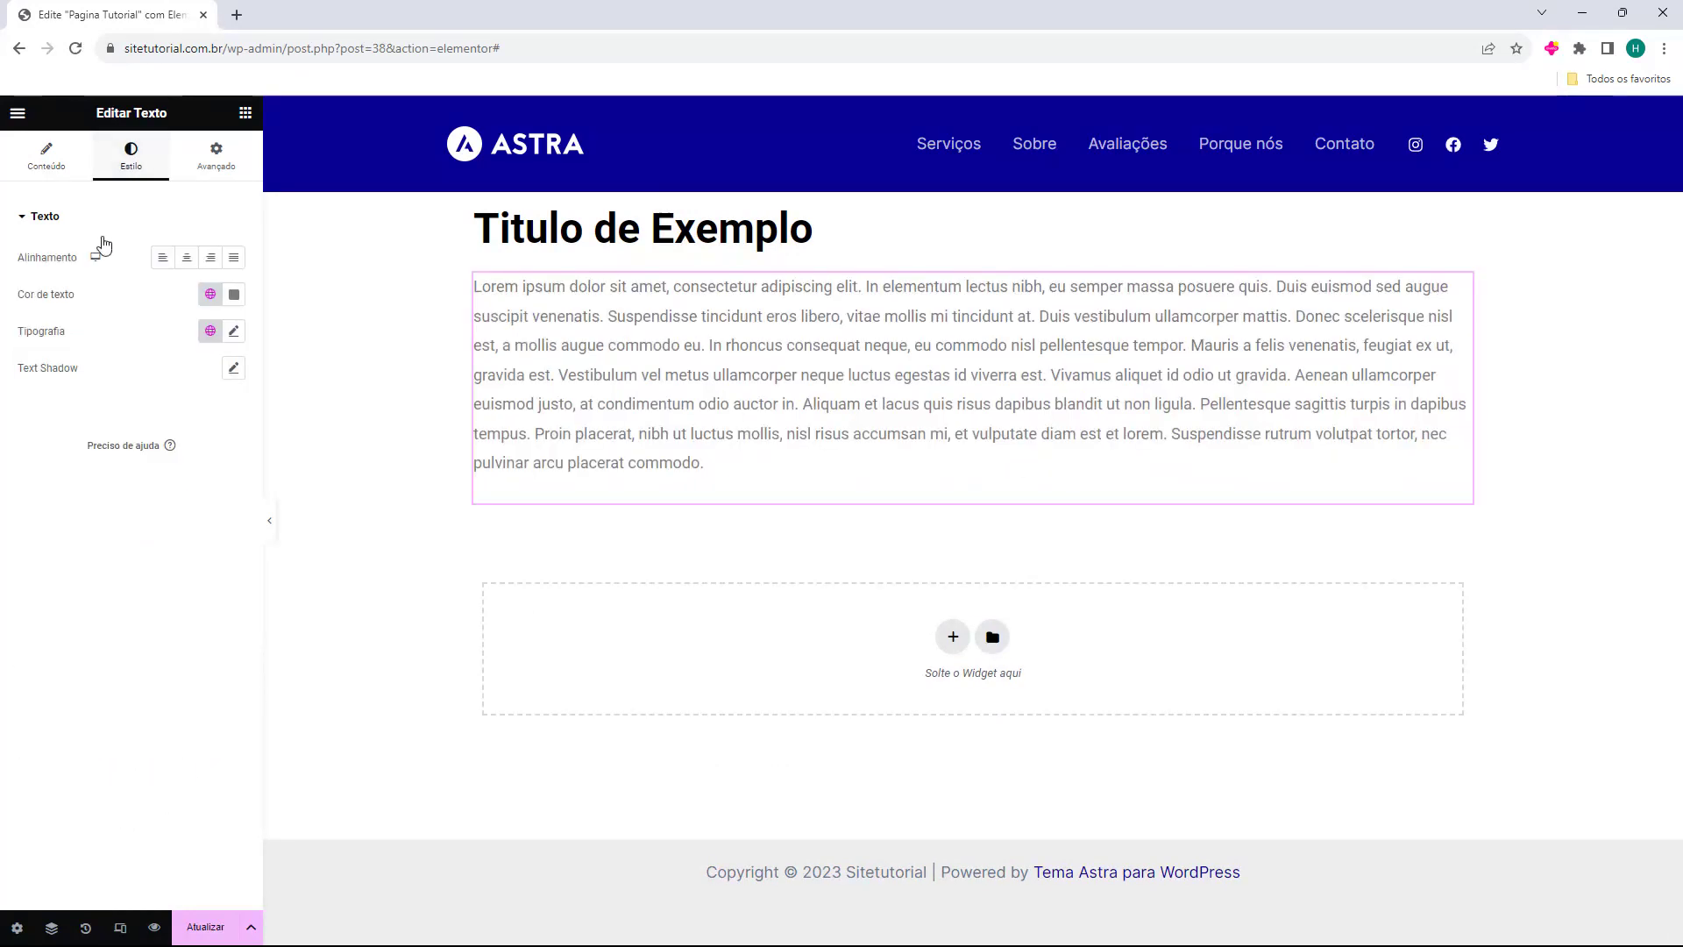
click(187, 257)
click(210, 257)
click(235, 260)
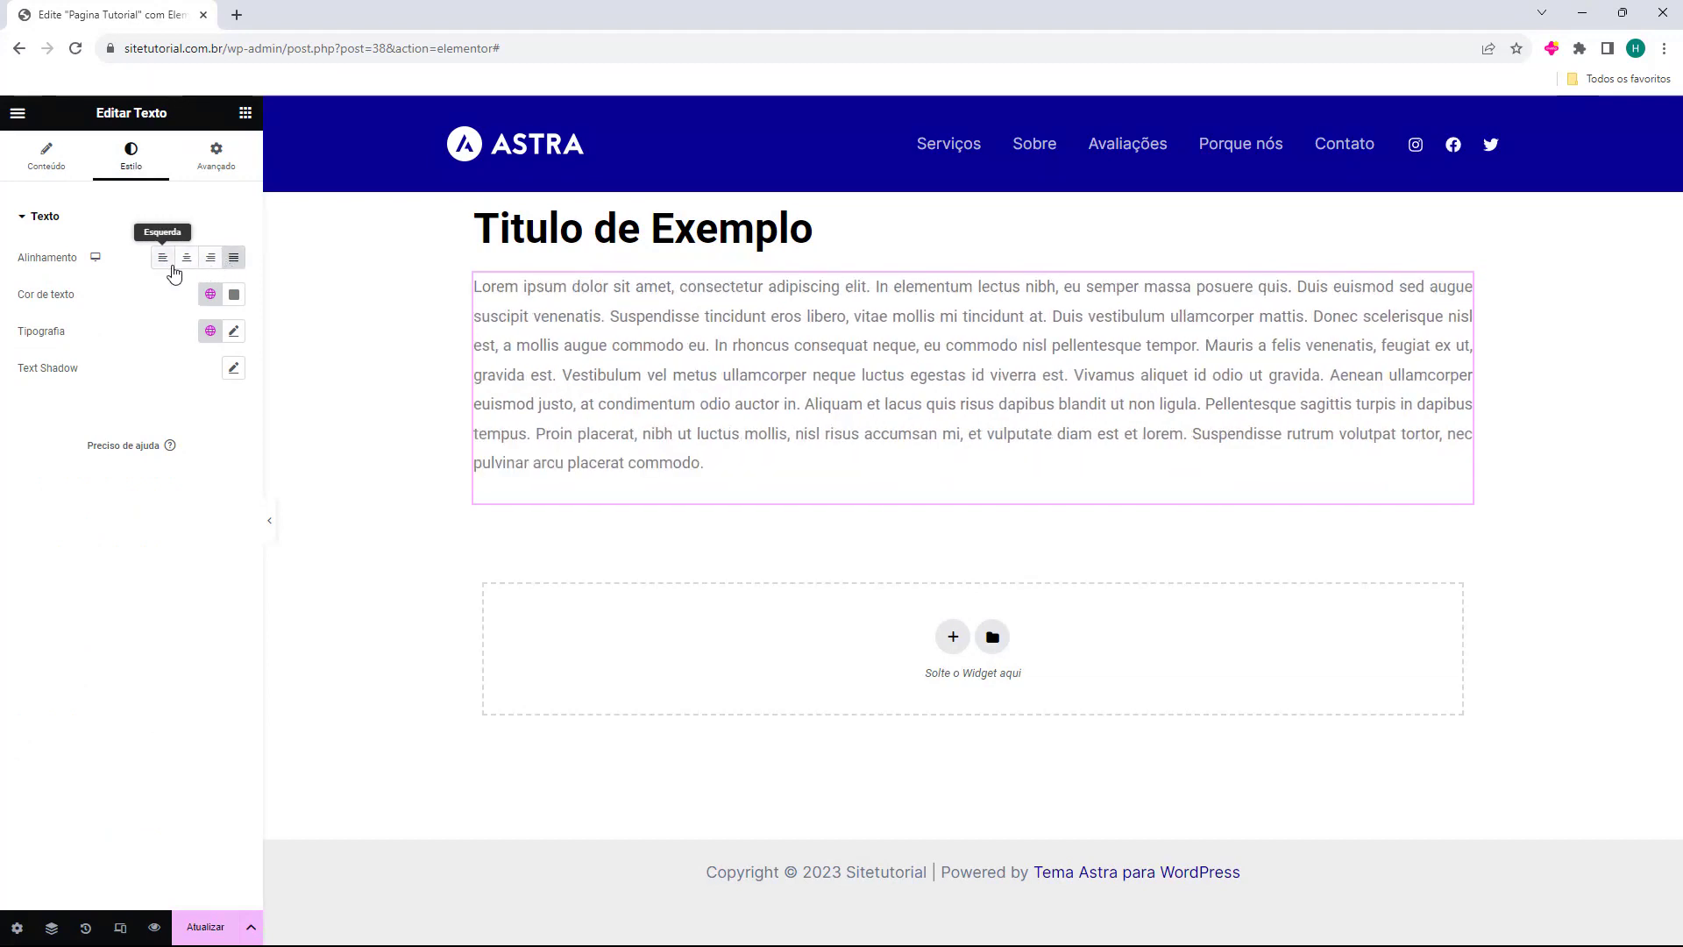
click(163, 258)
click(186, 258)
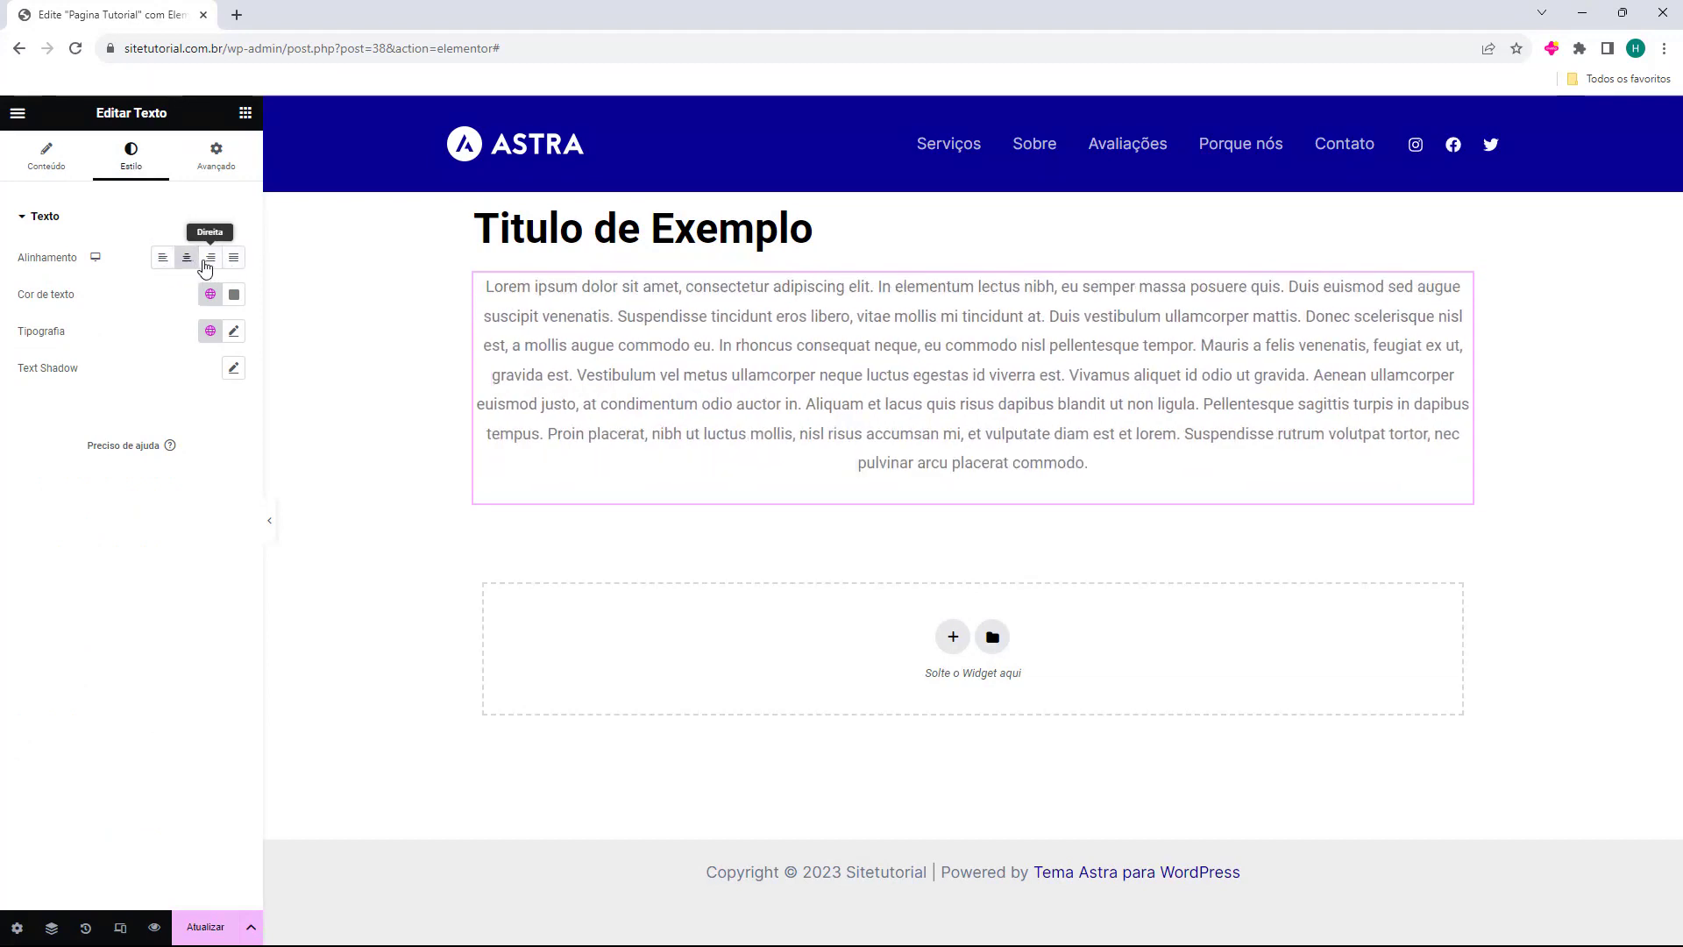
click(210, 257)
click(233, 260)
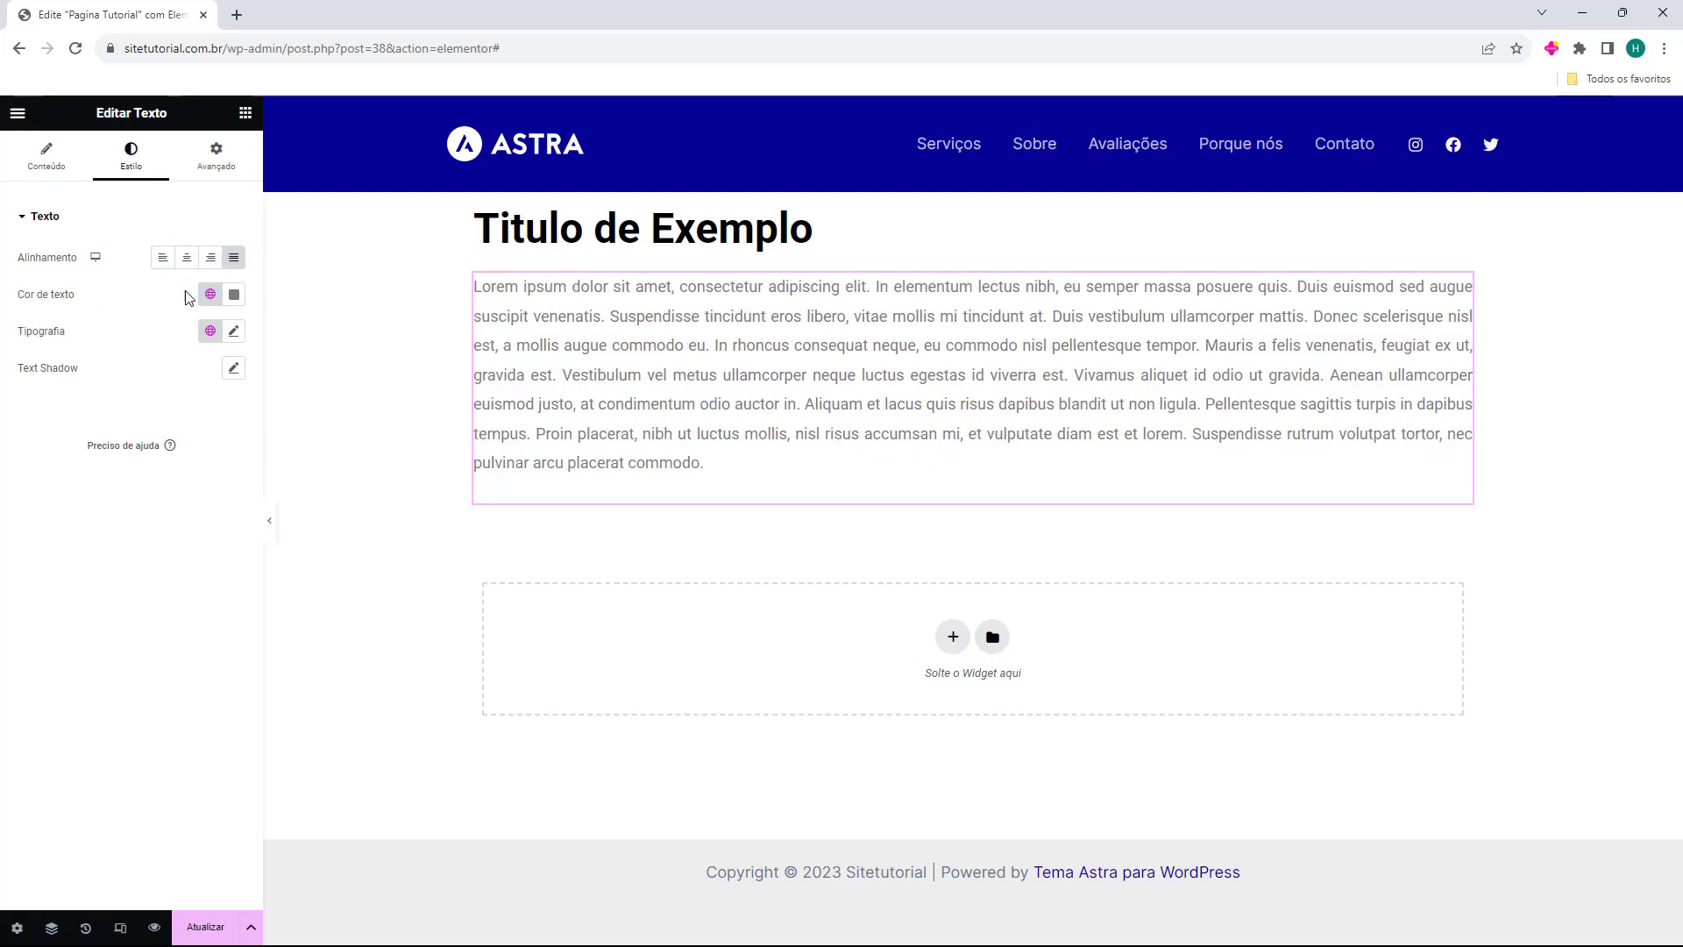
- Set the text widget's text color to red (#F00202) and check its typography options
click(234, 294)
mouse_move(238, 405)
mouse_down()
mouse_move(420, 350)
mouse_move(281, 391)
mouse_move(177, 376)
mouse_move(332, 374)
mouse_up()
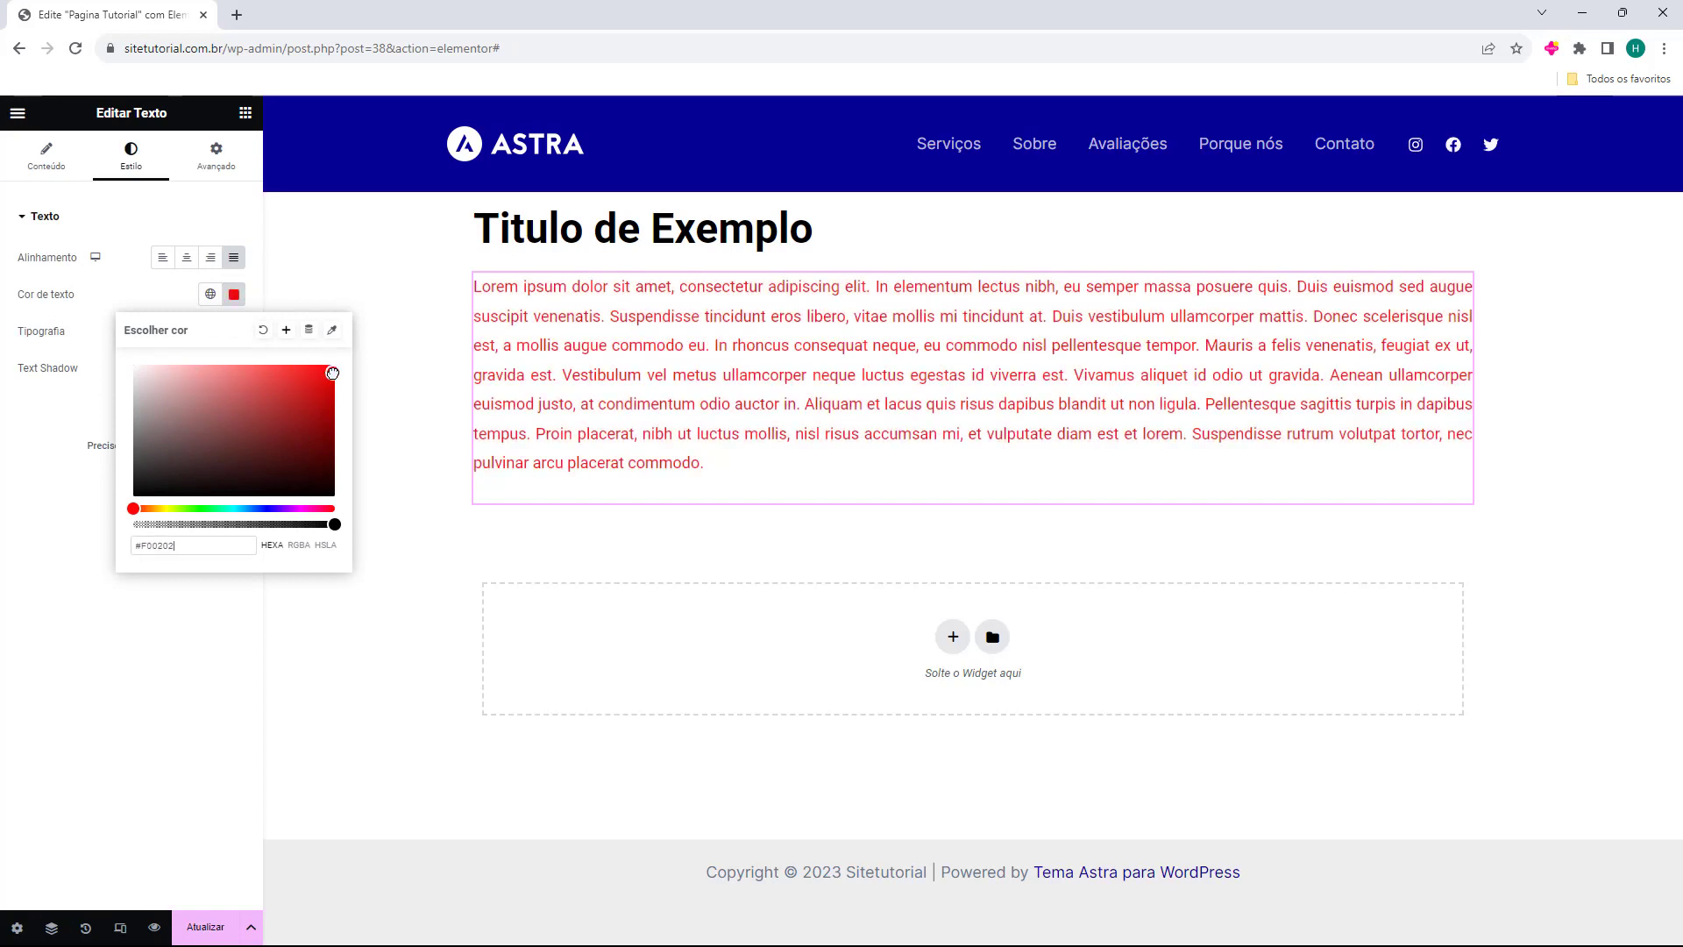
click(95, 355)
click(235, 332)
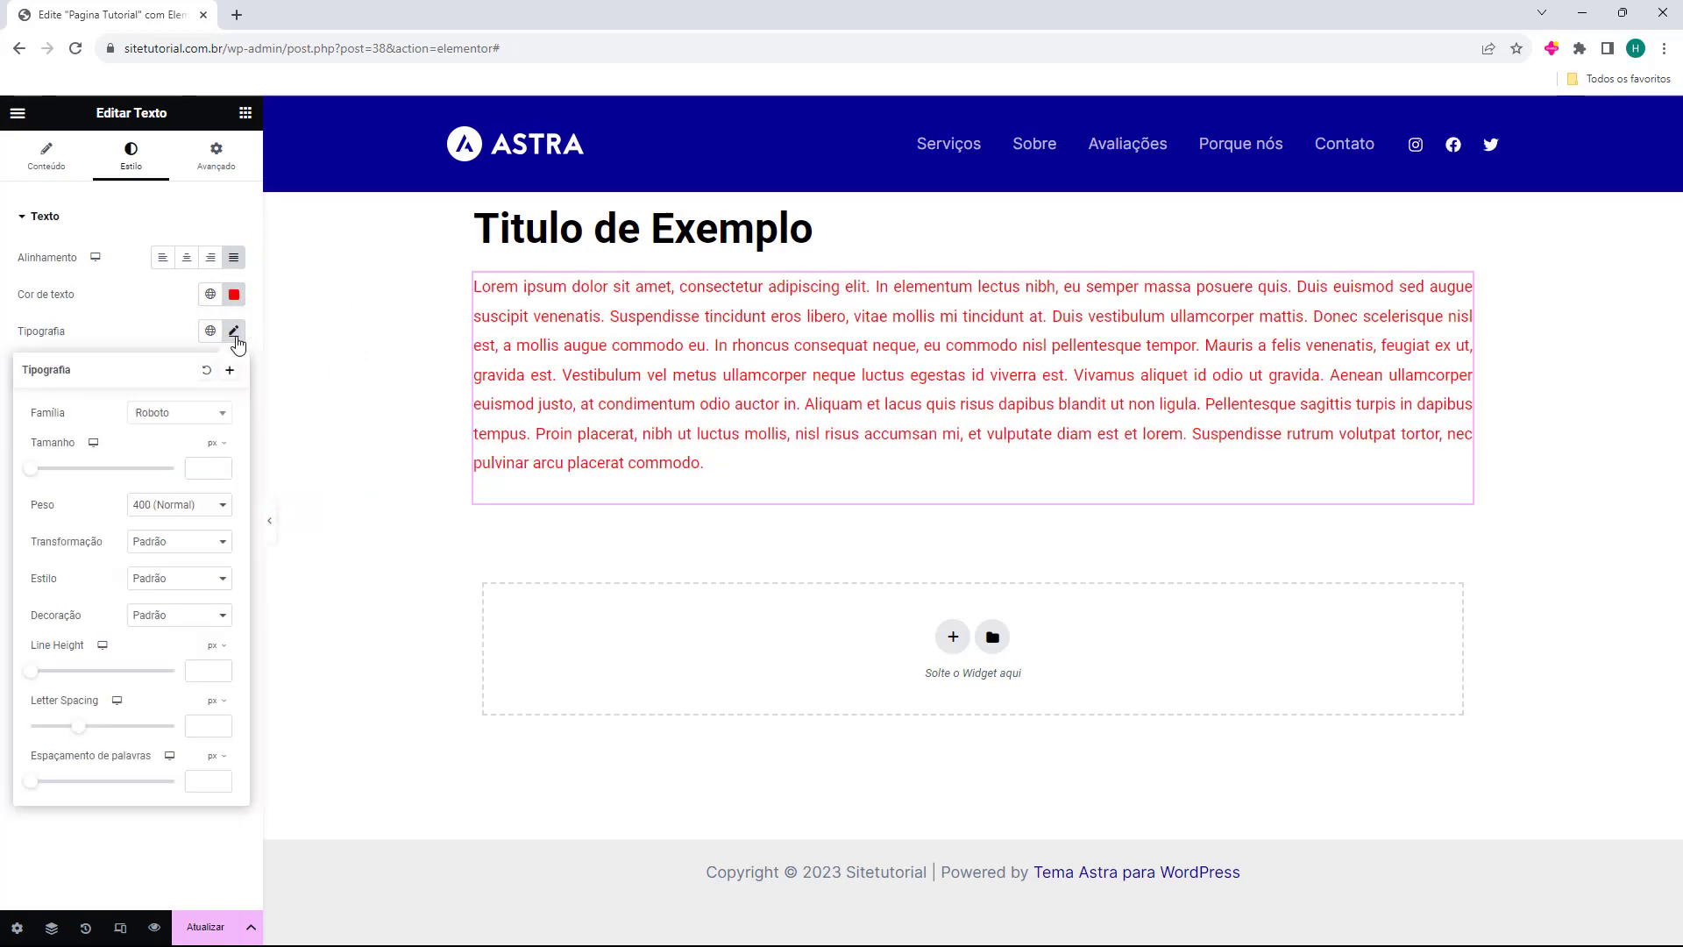
click(135, 342)
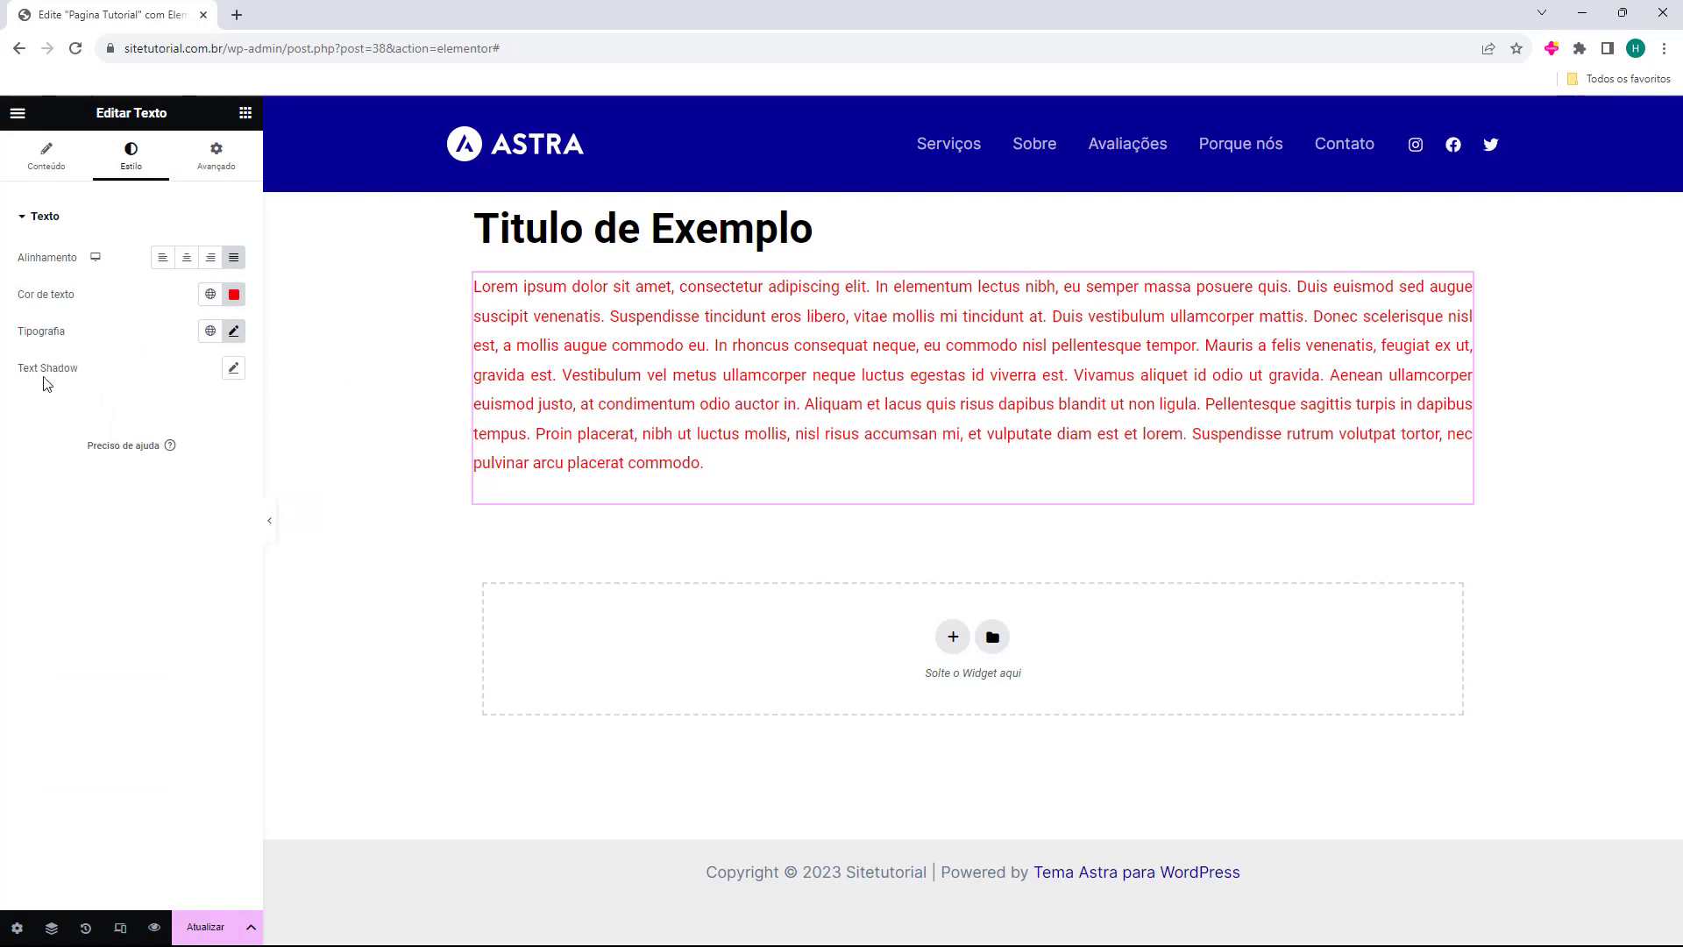
- Try a text shadow with blur 17 and then 1, horizontal 33 and vertical 17, then remove it
click(104, 387)
drag(54, 471, 121, 553)
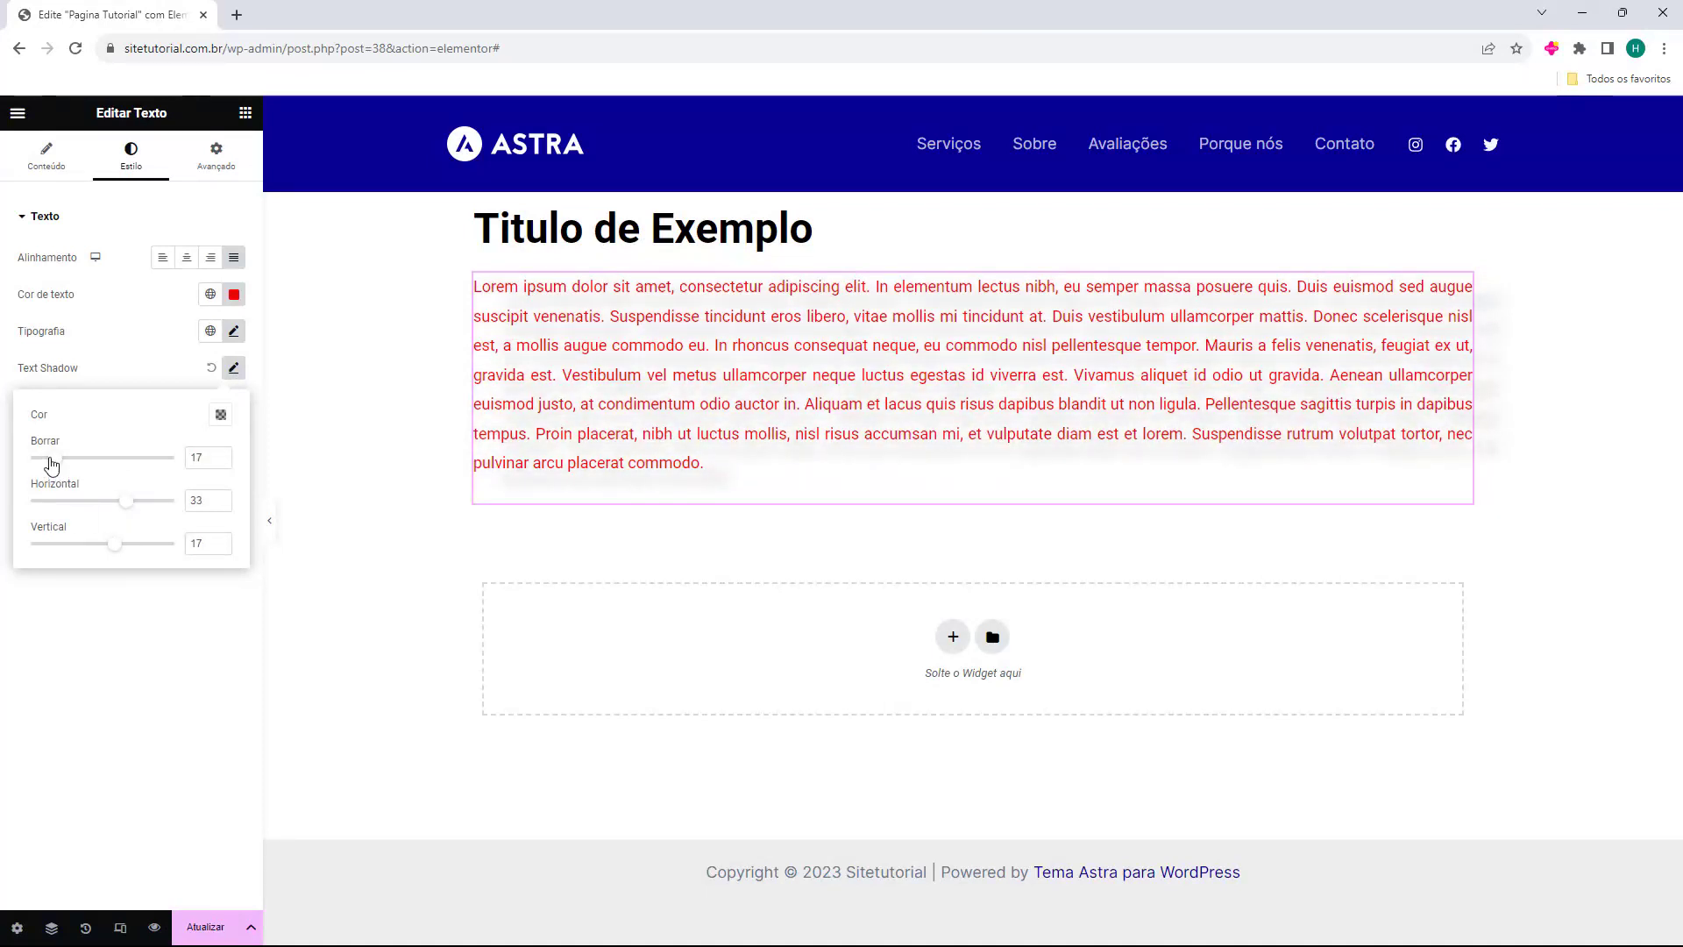
drag(52, 466, 33, 466)
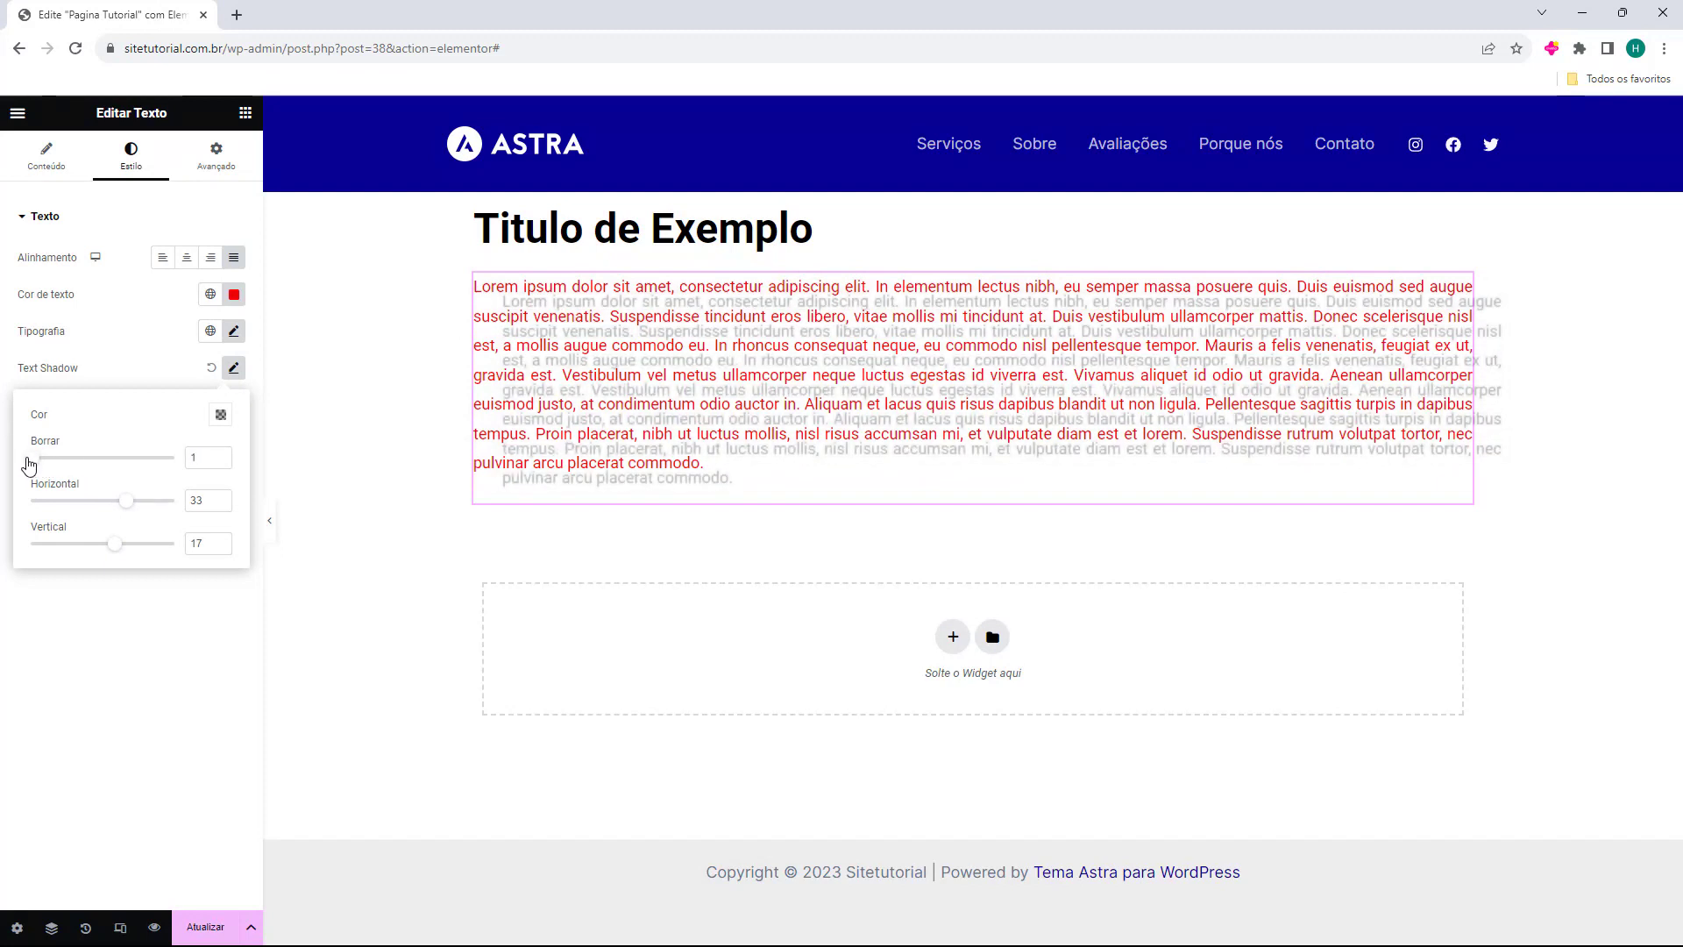
click(233, 367)
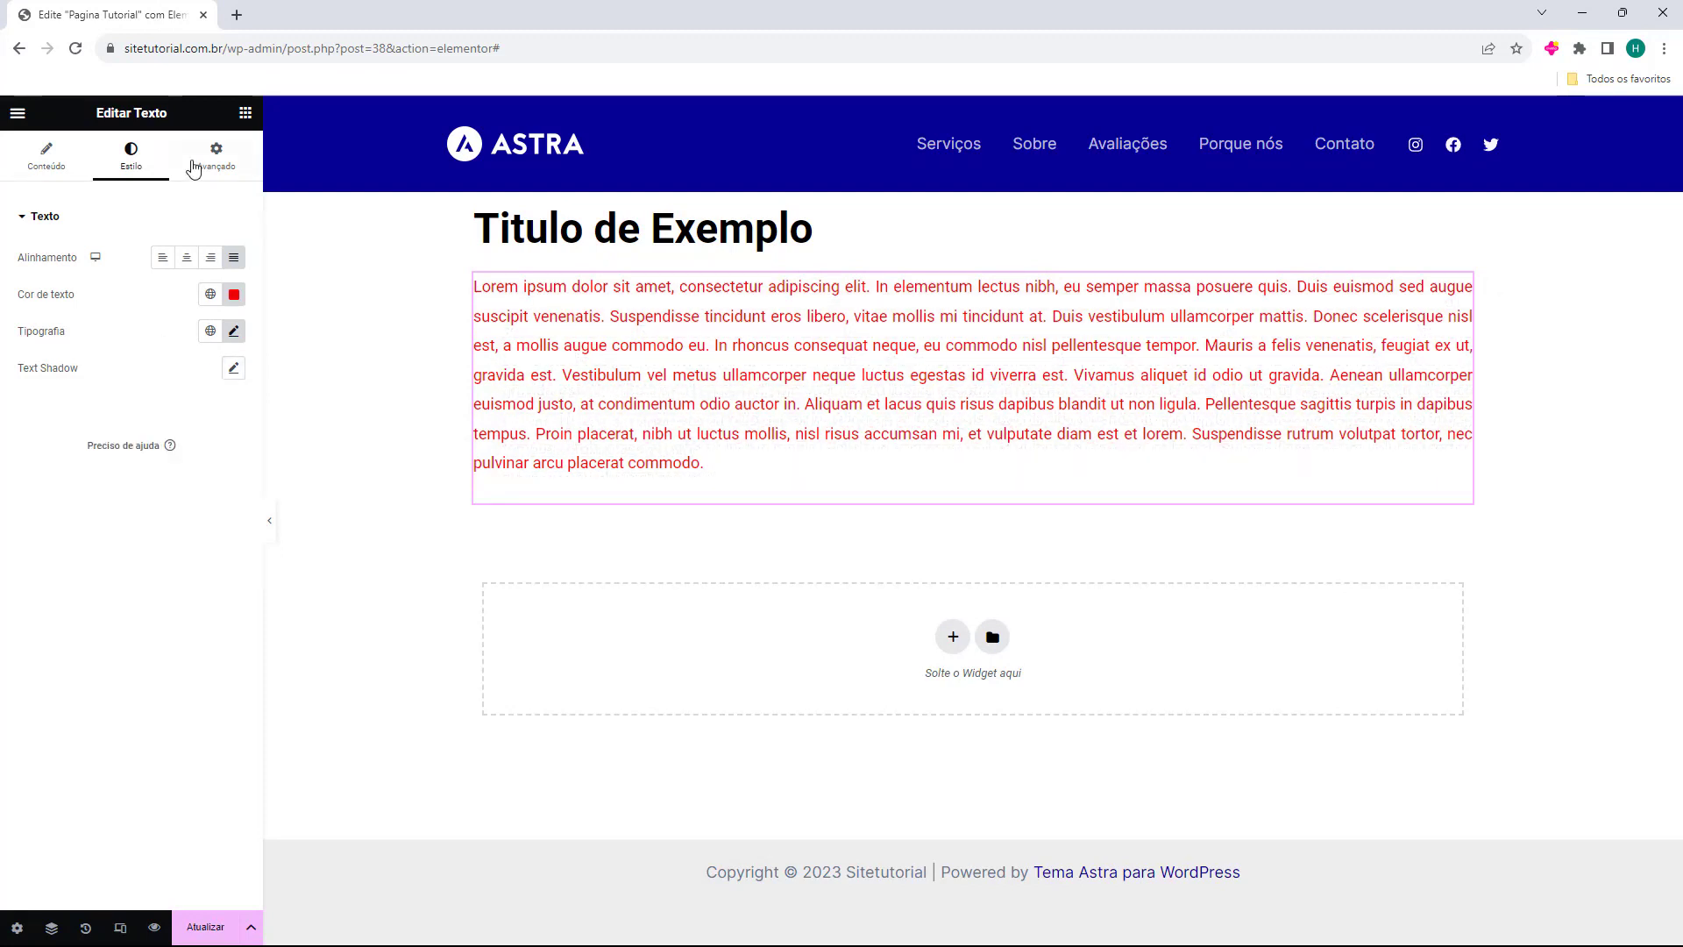
- Review the text widget's advanced layout settings, then leave the widget and update the page
click(207, 160)
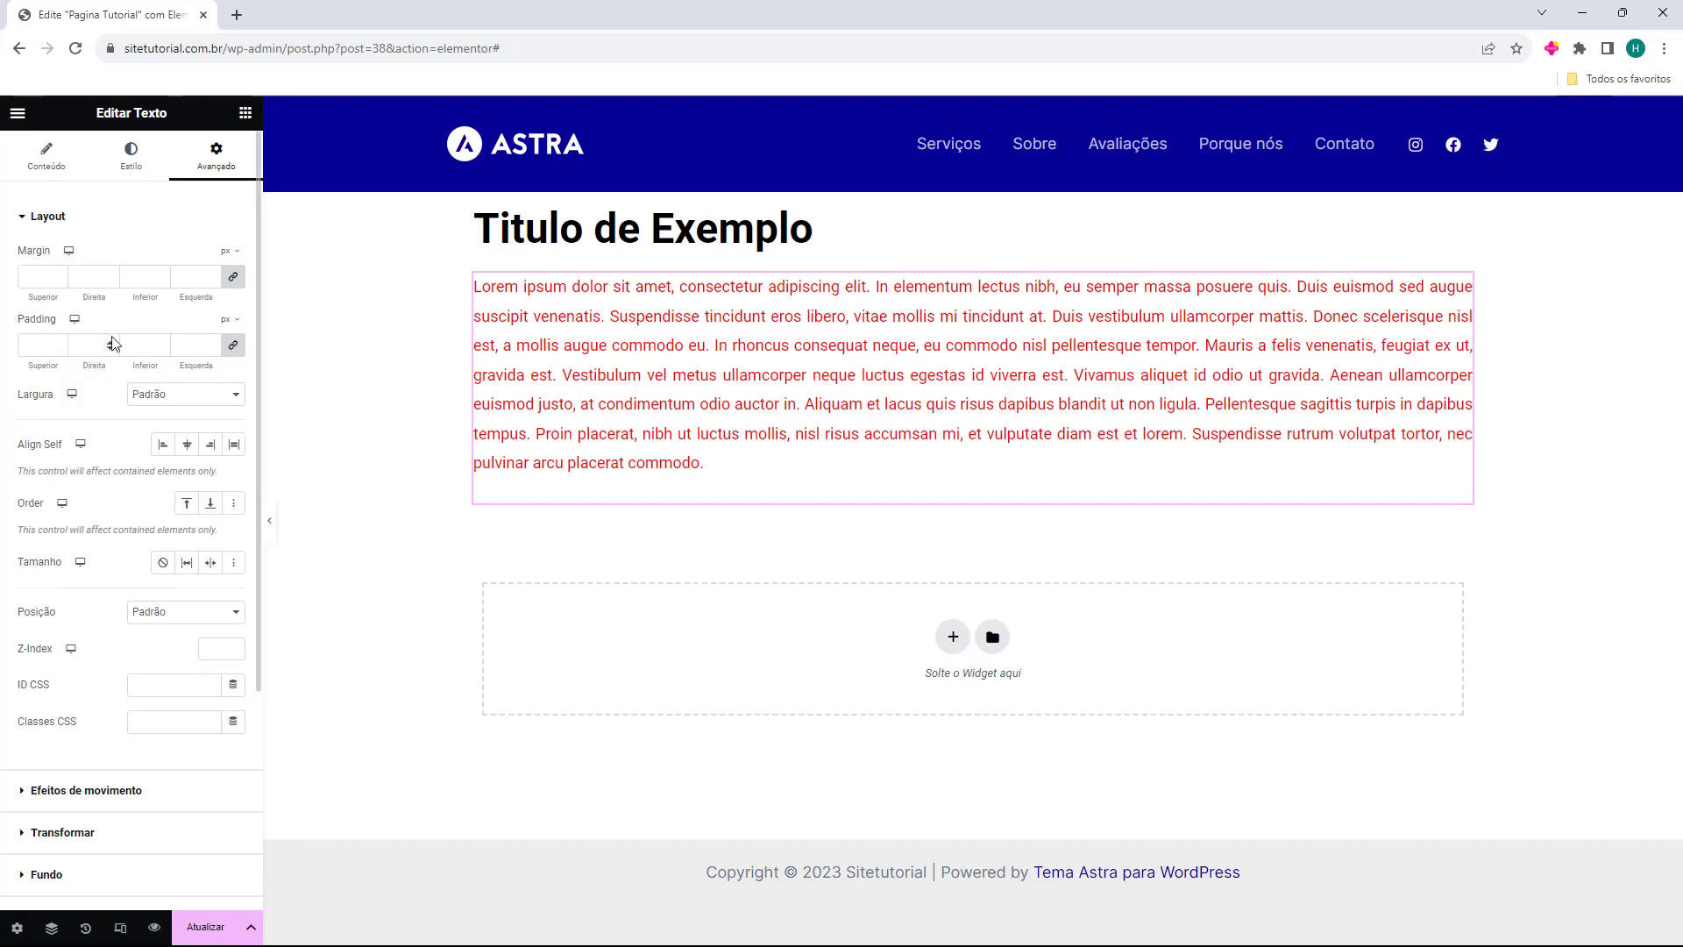
click(65, 154)
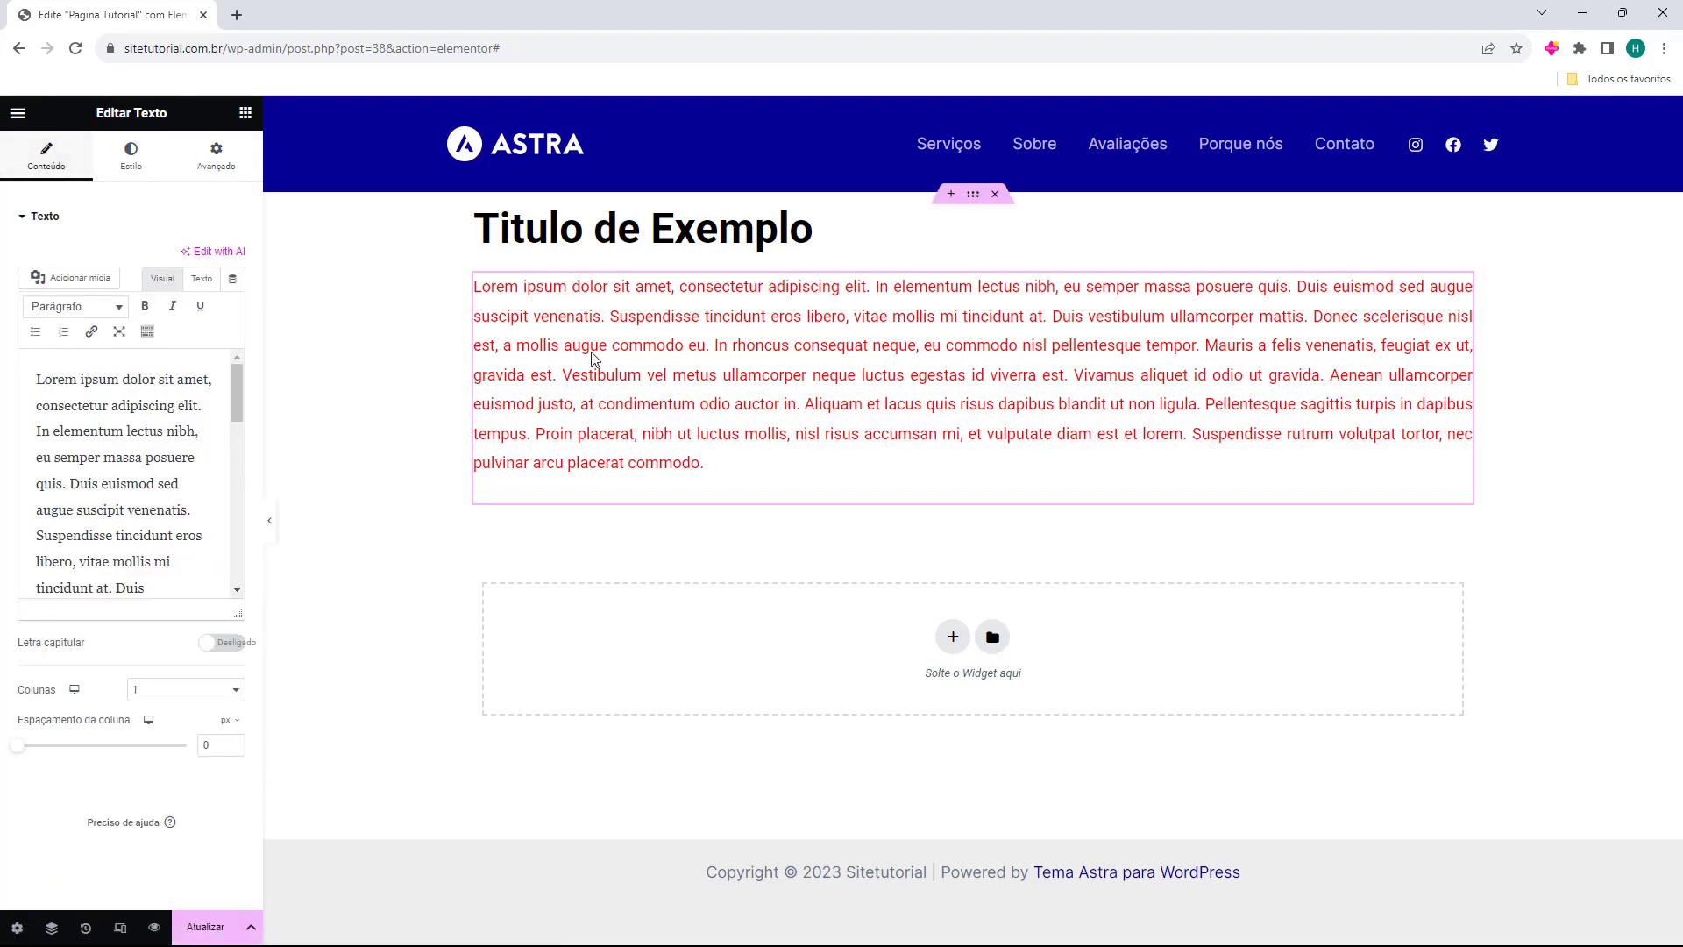
click(725, 800)
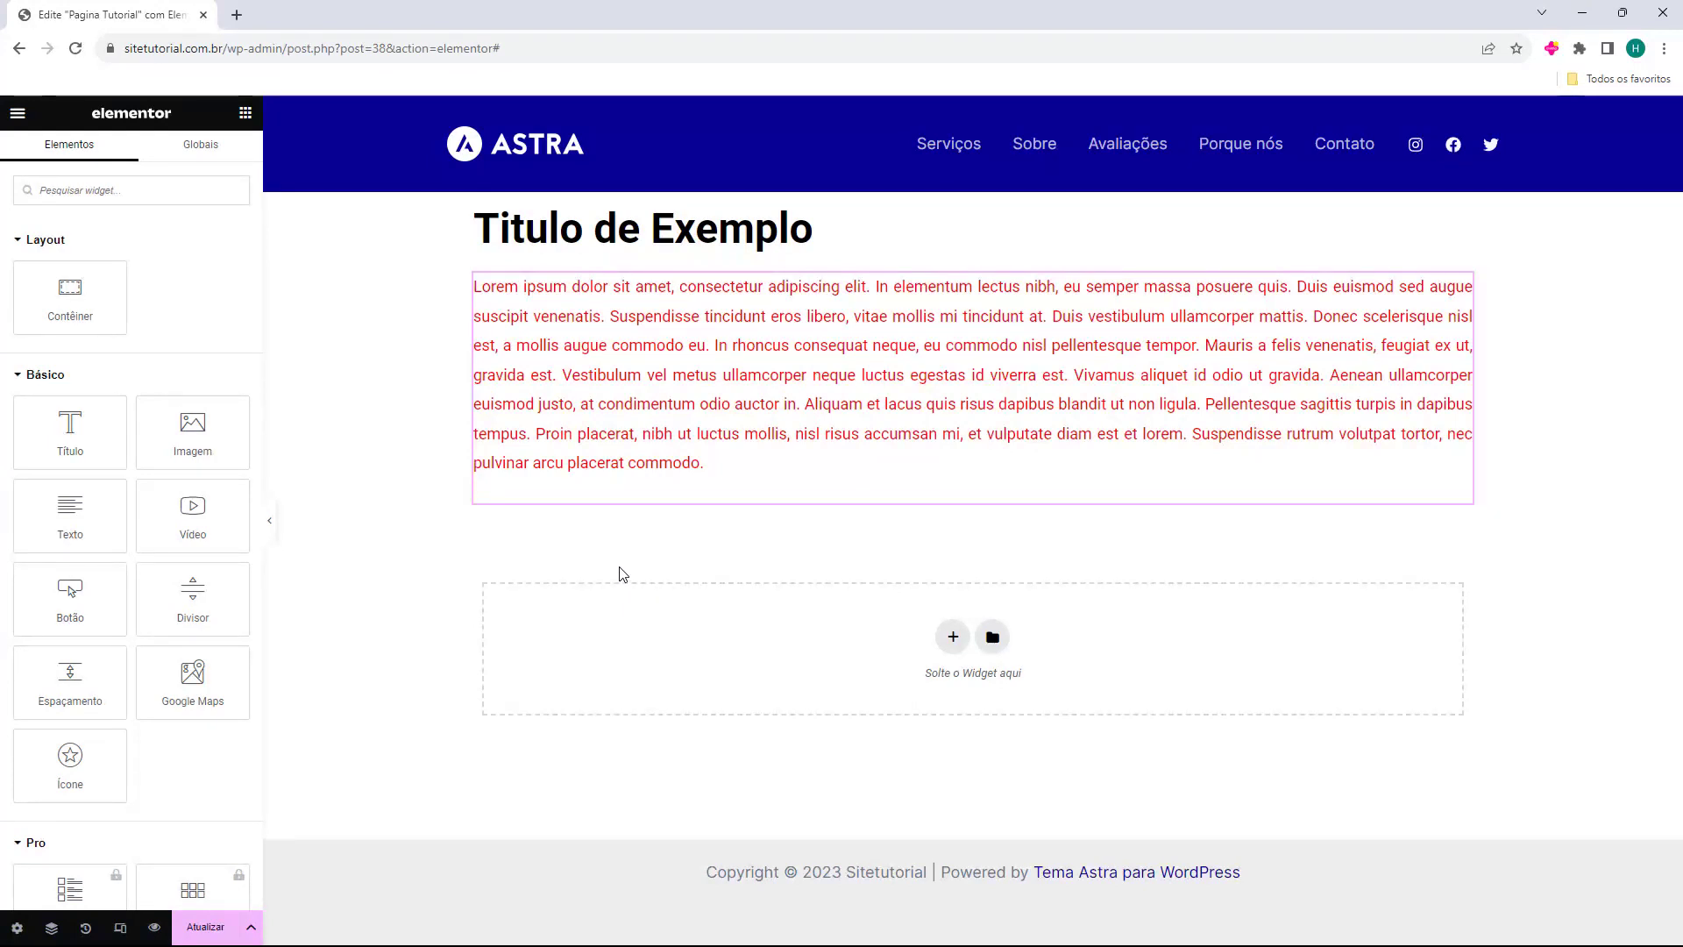
click(206, 928)
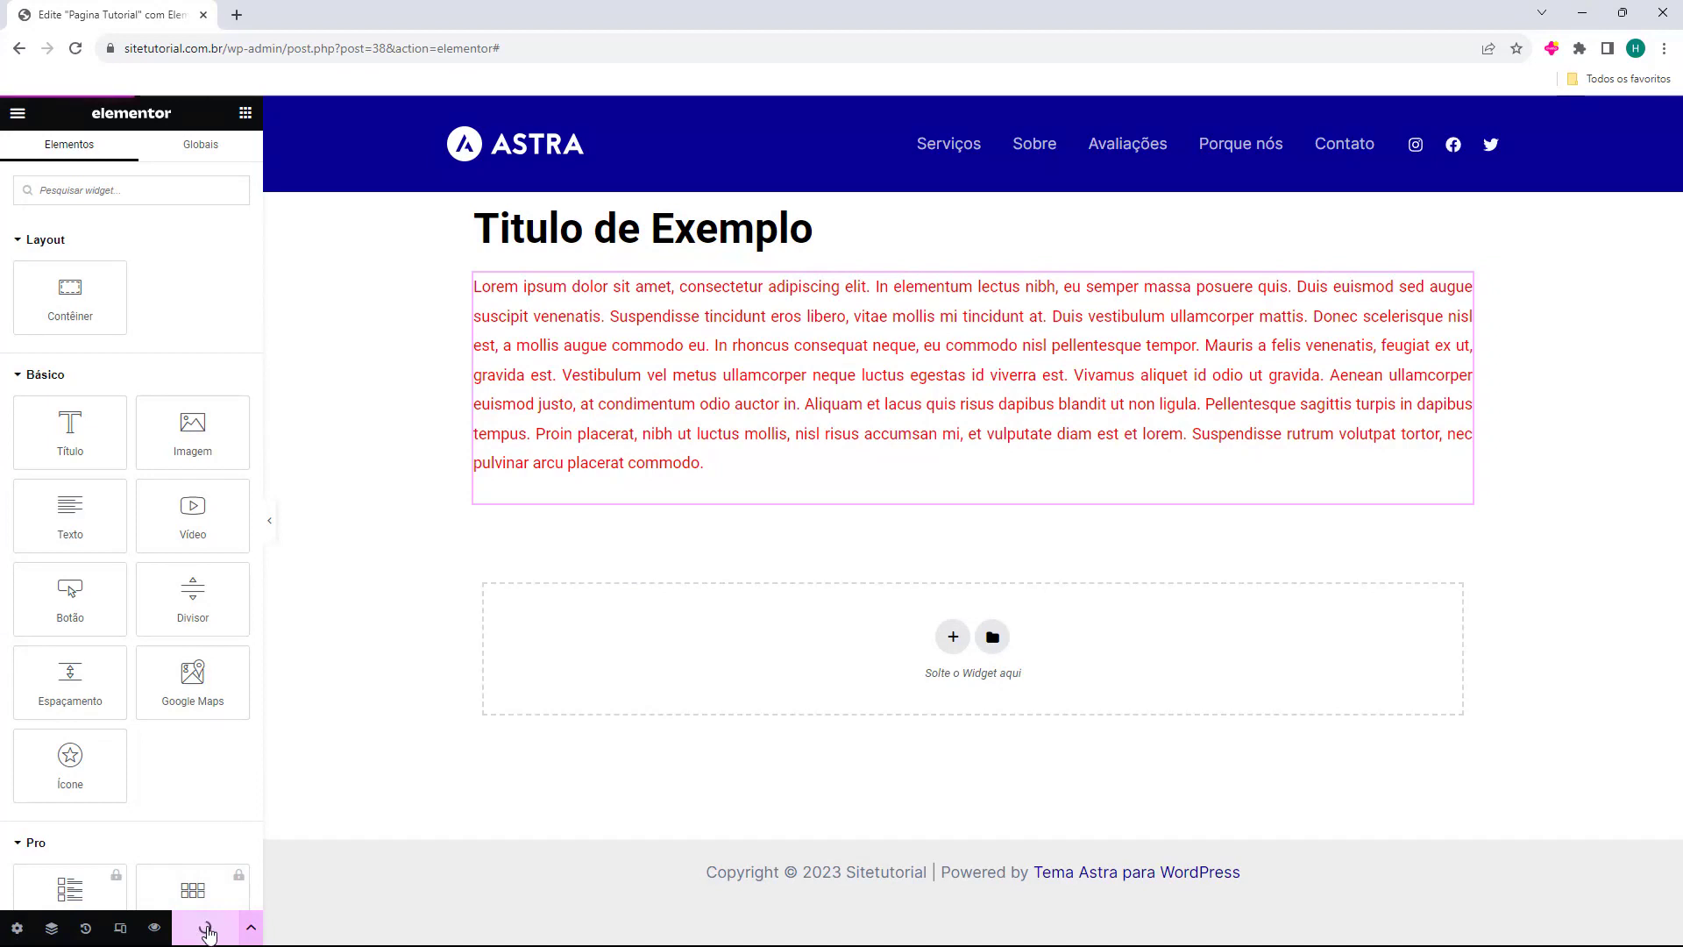